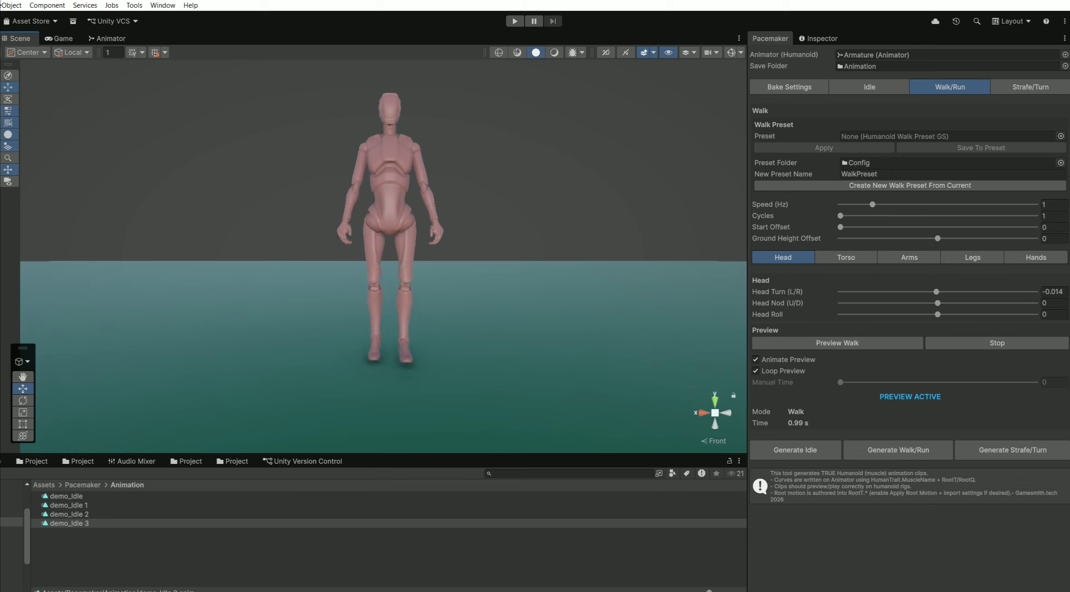
Set the walk's Head Turn to about -0.028 and Head Nod to about -0.019.
mouse_move(935, 291)
mouse_down()
mouse_move(1001, 291)
mouse_move(849, 291)
mouse_move(981, 303)
mouse_move(912, 303)
mouse_move(935, 303)
mouse_up()
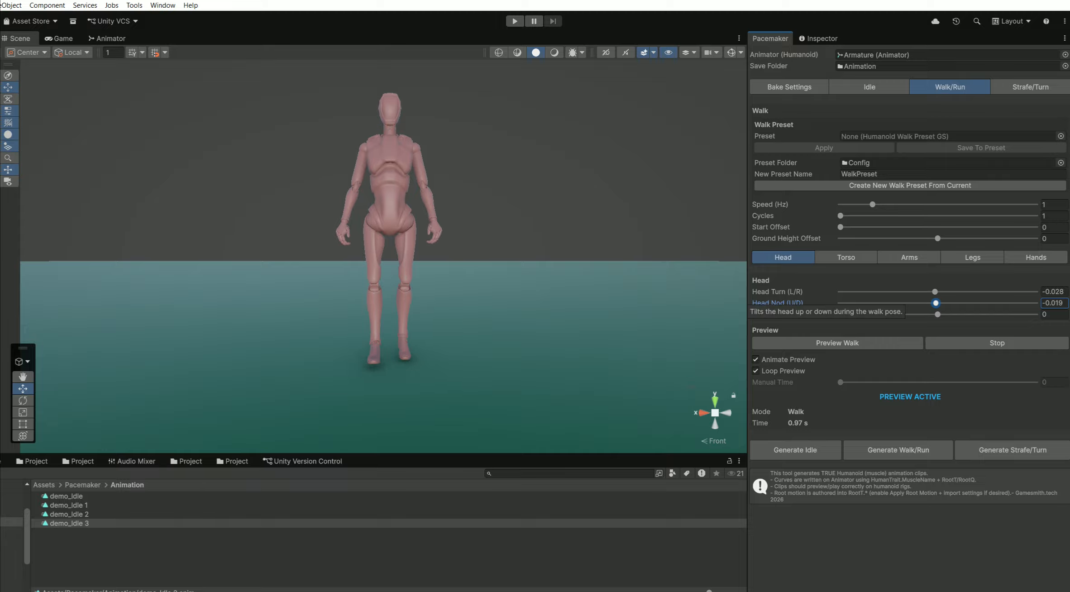
Try a torso Spine Lean of 0.13 with the character seen from the side, and reset it to 0.
click(846, 257)
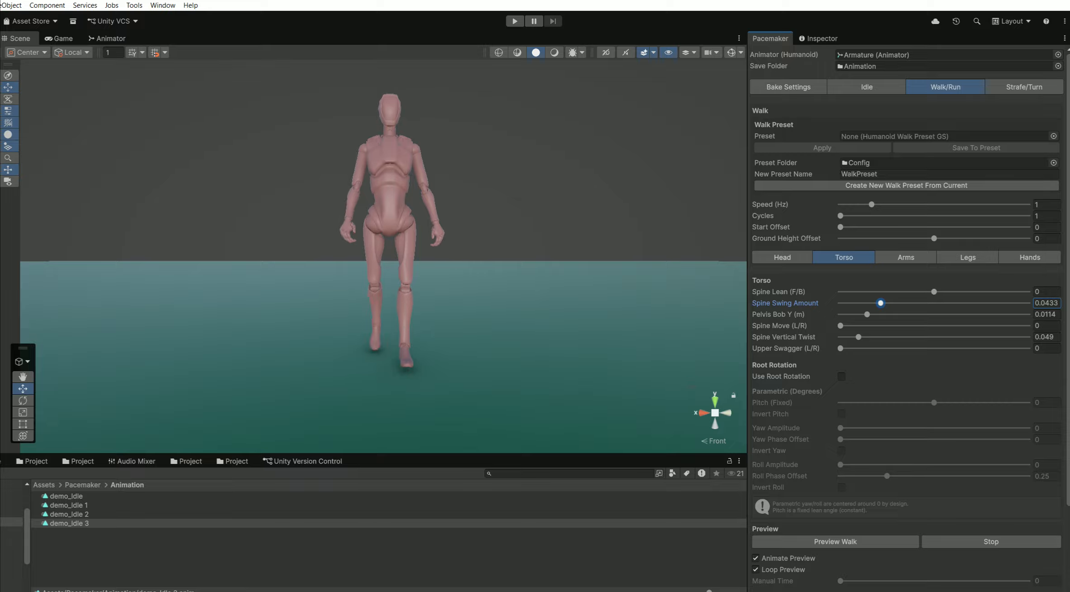
click(727, 413)
mouse_move(934, 292)
mouse_down()
mouse_move(966, 292)
mouse_move(891, 292)
mouse_move(945, 292)
mouse_up()
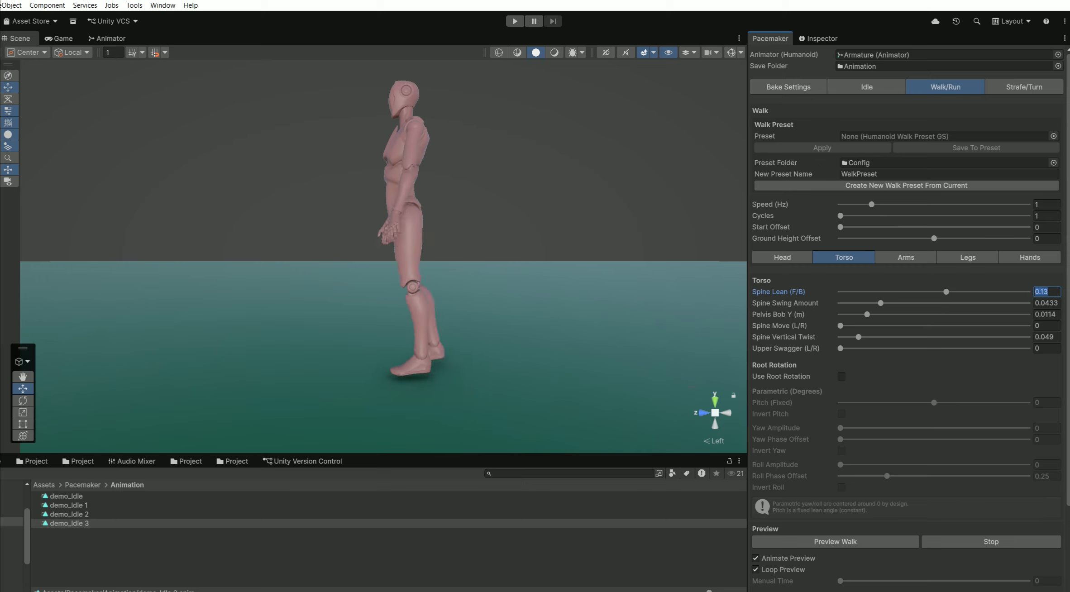
text(0)
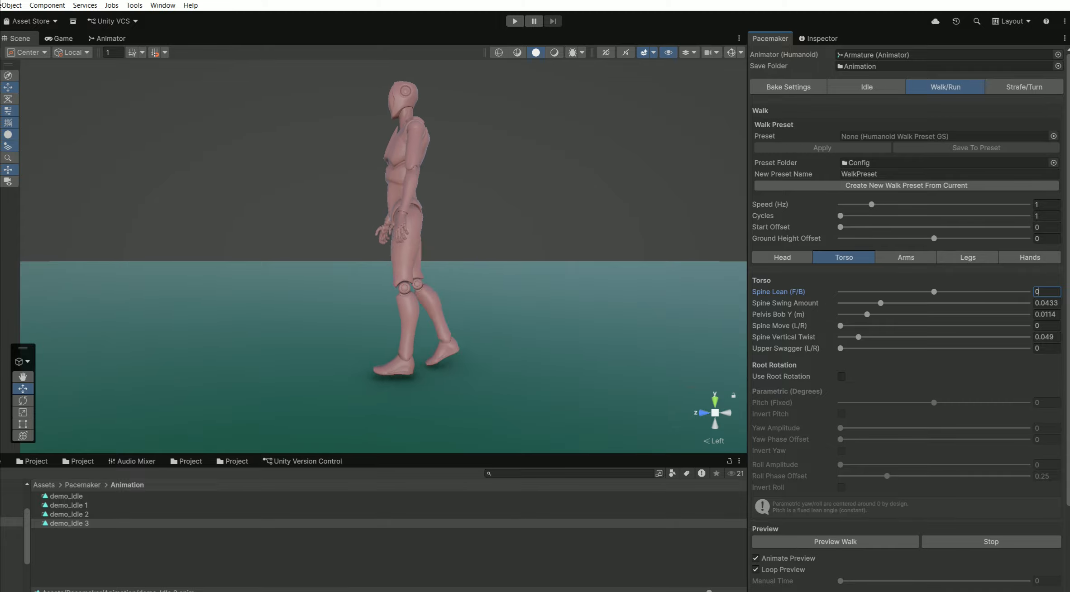
Set the torso's Spine Swing Amount to about 0.0307 and Pelvis Bob Y to about 0.0118.
key(Tab)
text(0)
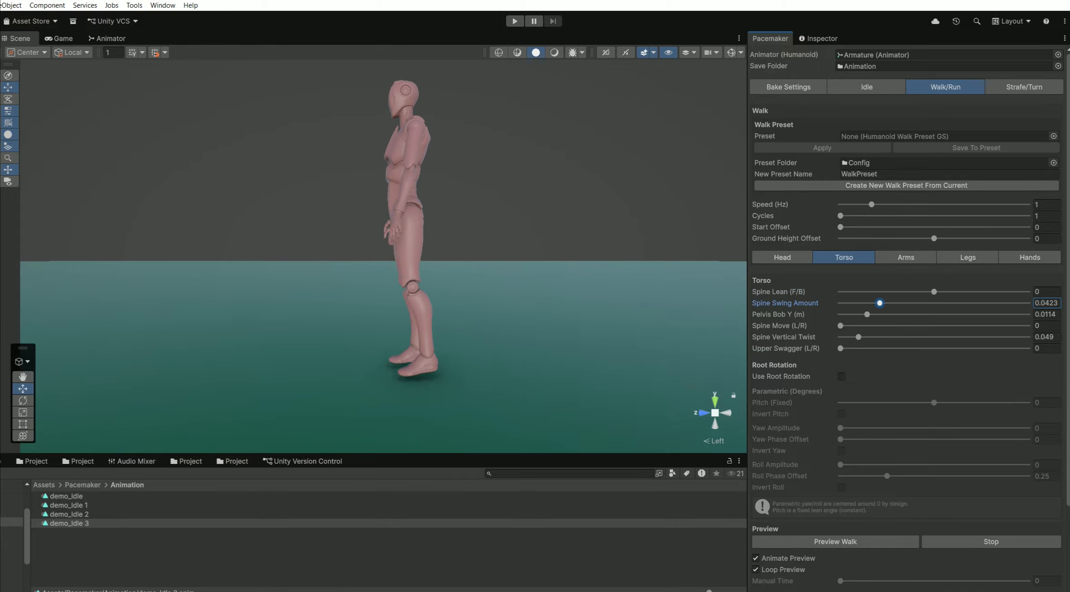
drag(839, 303, 868, 303)
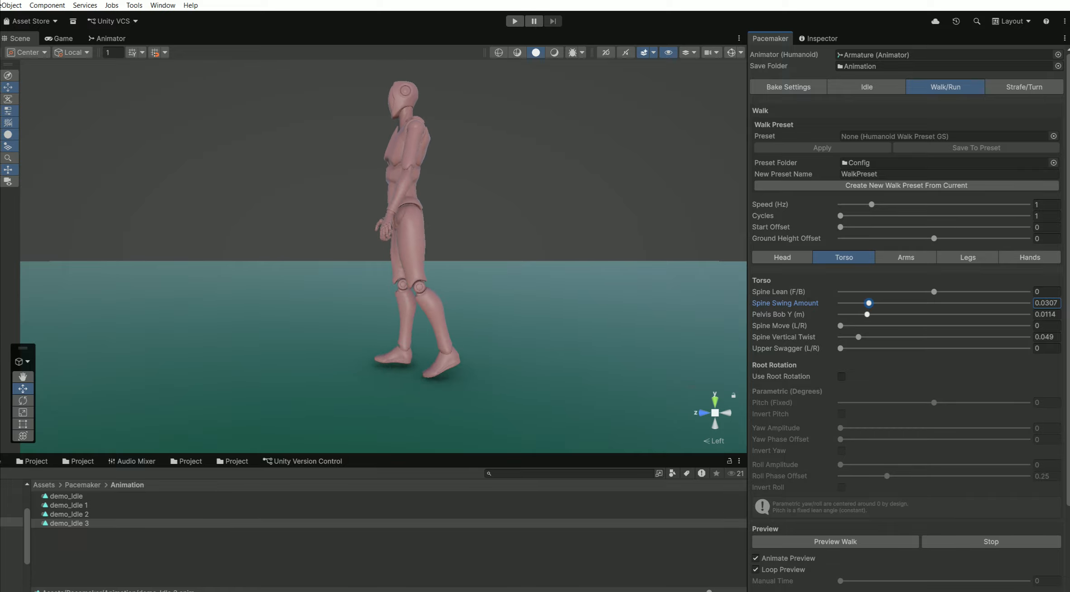
mouse_move(867, 314)
mouse_down()
mouse_move(857, 314)
mouse_move(939, 314)
mouse_move(867, 314)
mouse_up()
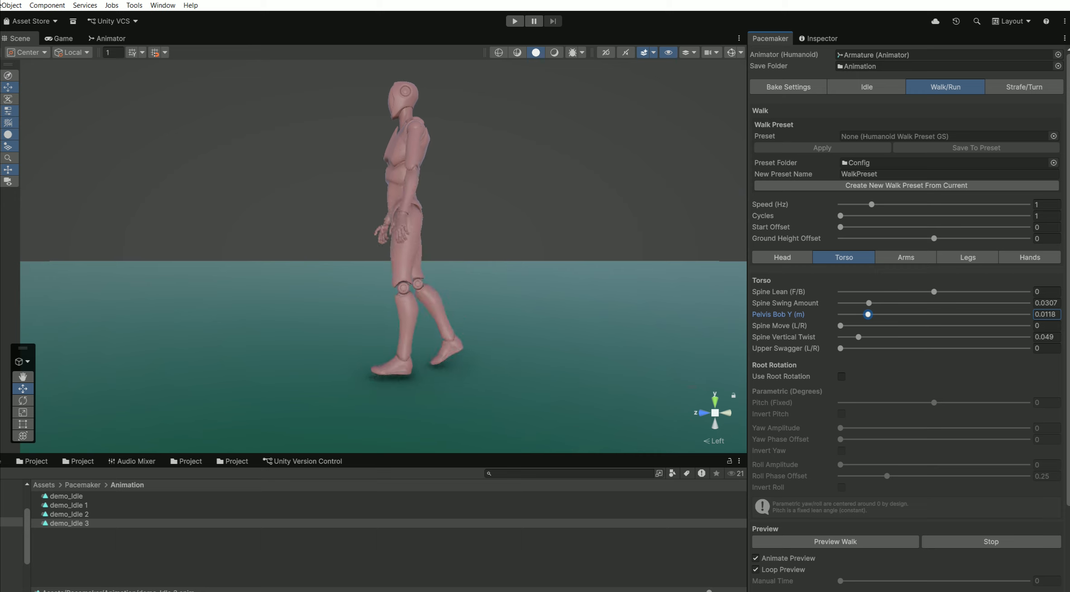
In the front view, set the torso's Spine Move to about 0.035, Spine Vertical Twist to about 0.104 and Upper Swagger to about 0.037.
click(726, 413)
click(726, 413)
click(726, 412)
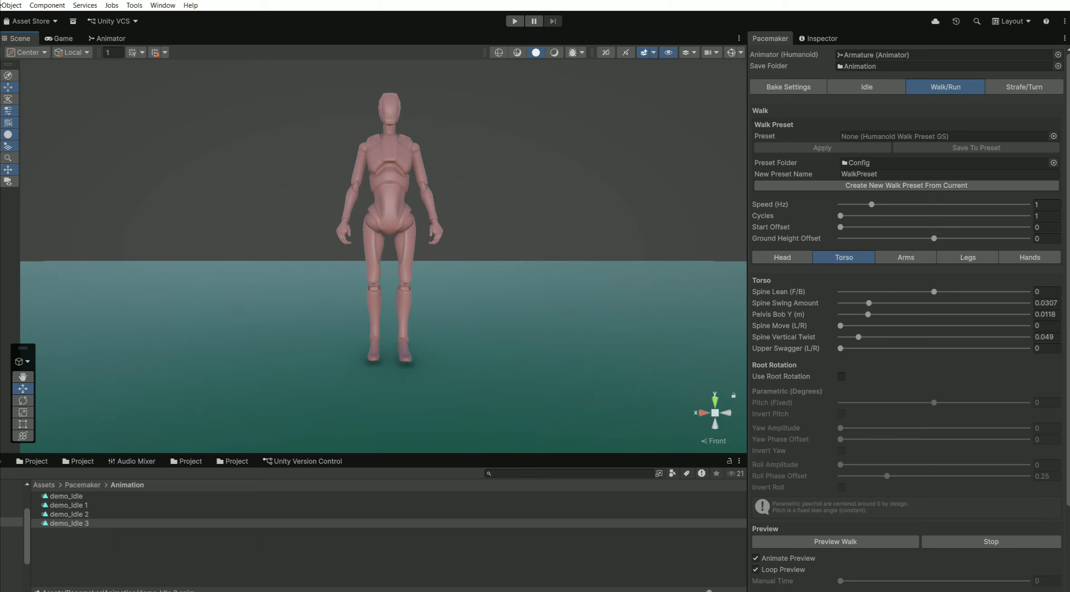
drag(840, 325, 904, 326)
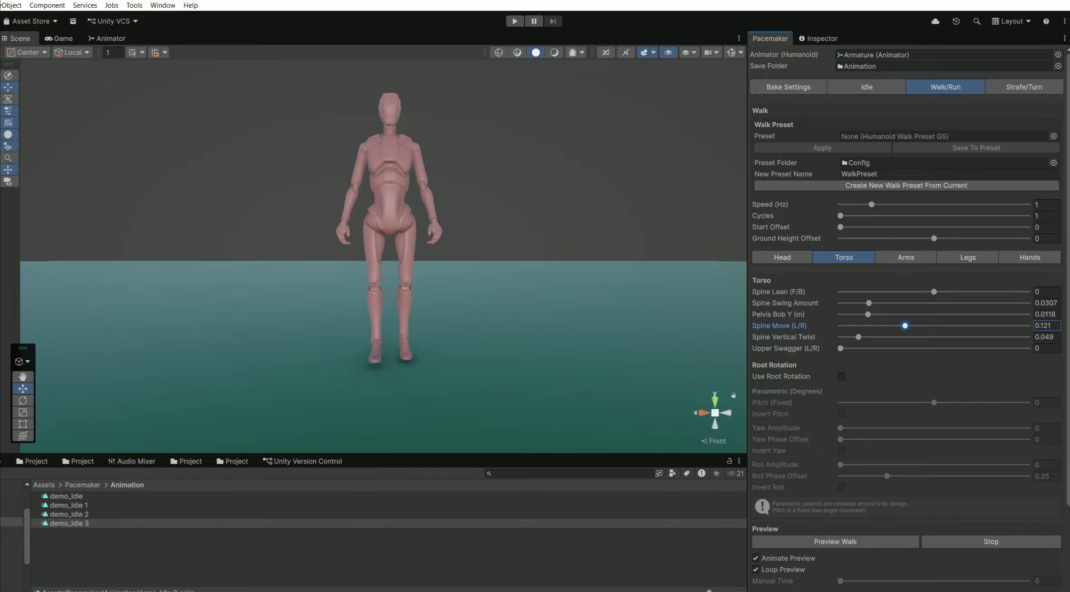
drag(905, 325, 917, 348)
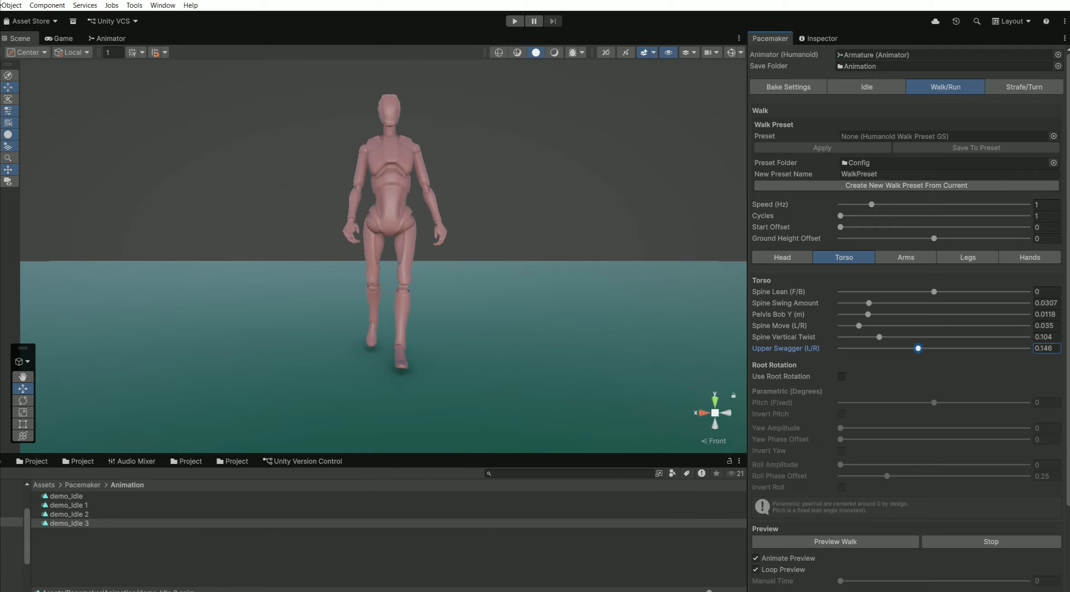
drag(918, 348, 859, 348)
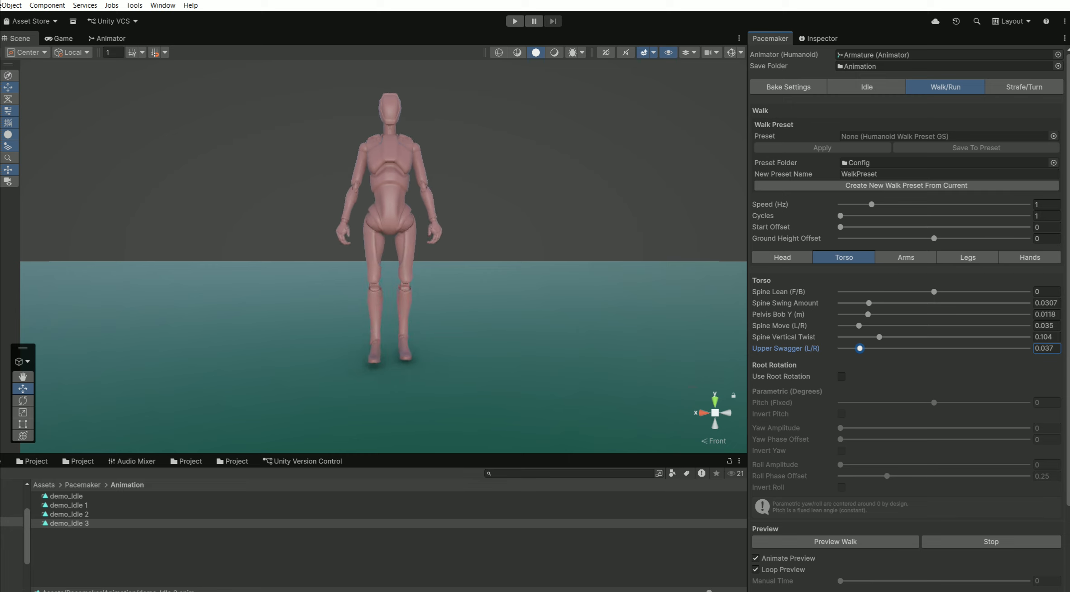
Enable root rotation for the torso and set the fixed Pitch to about 14.3 degrees, viewing the character from the side.
click(727, 413)
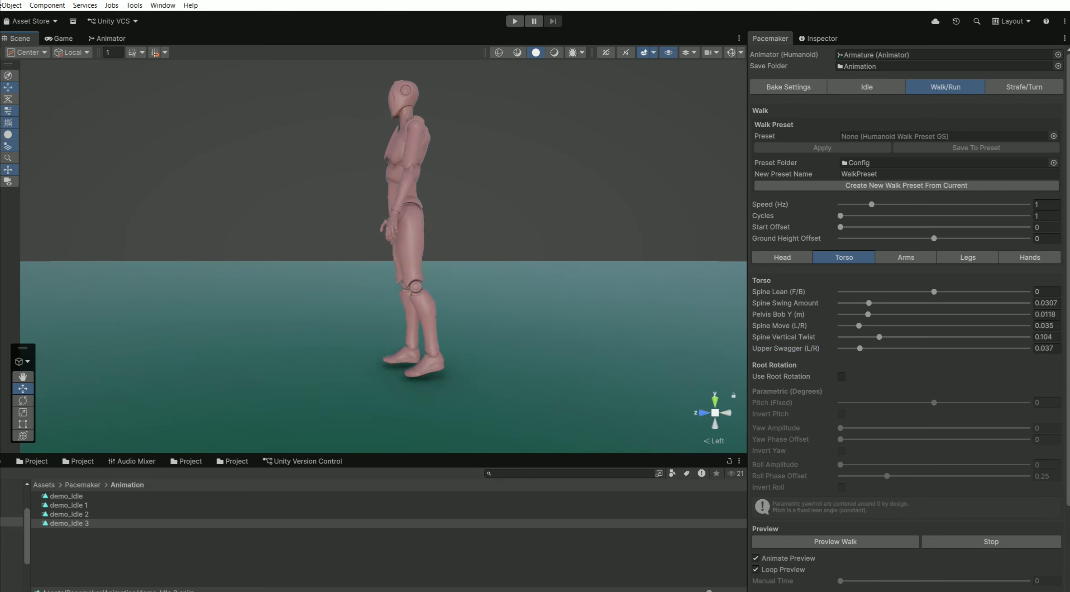
click(841, 376)
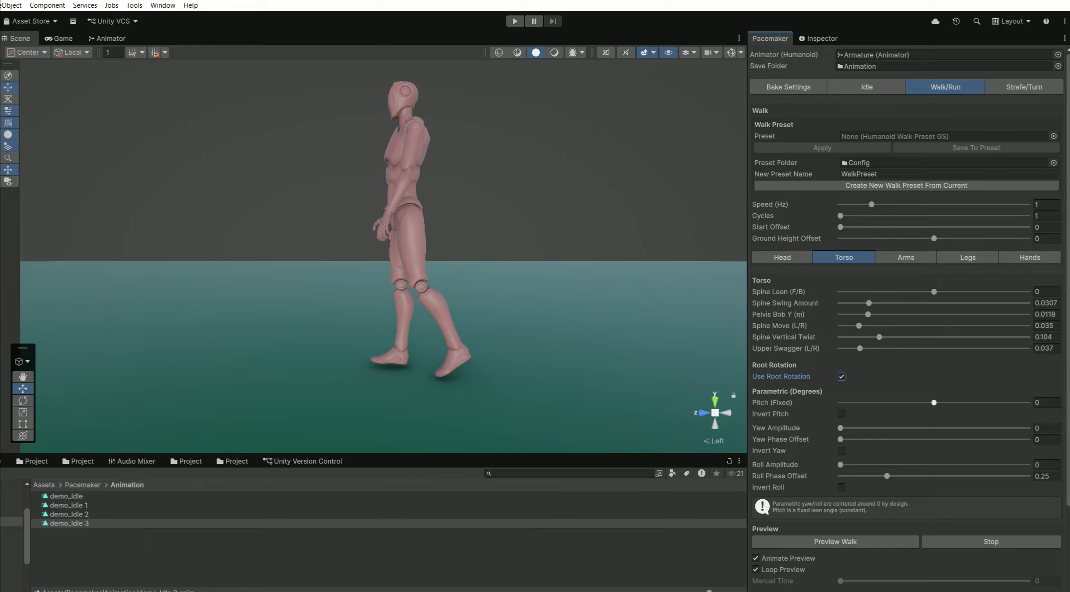
drag(934, 402, 963, 402)
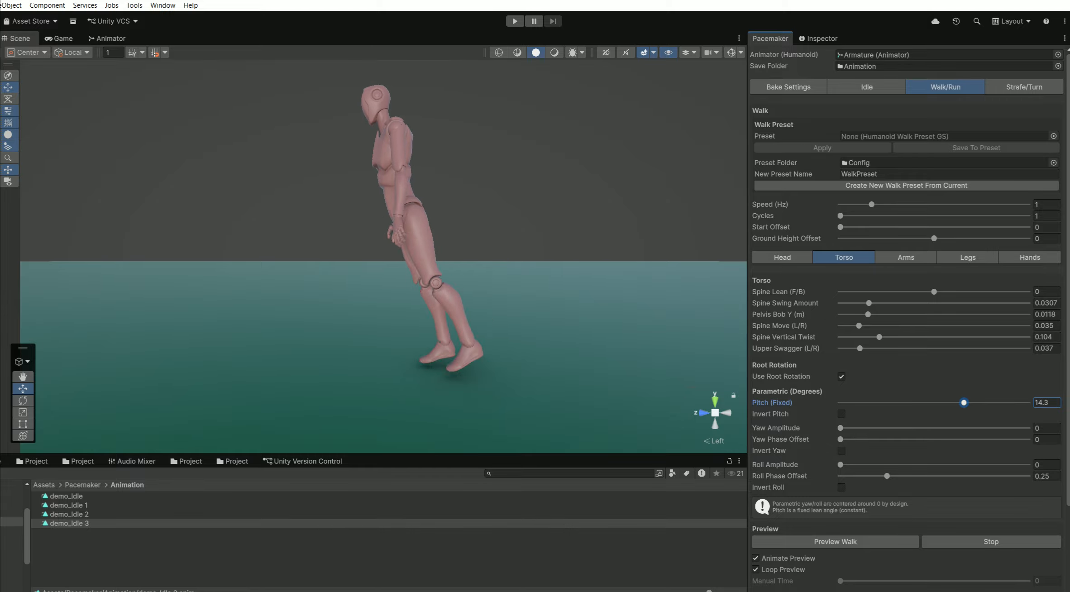
Lower the Legs Neutral value to about 0.336 and raise it back to about 0.621.
click(967, 257)
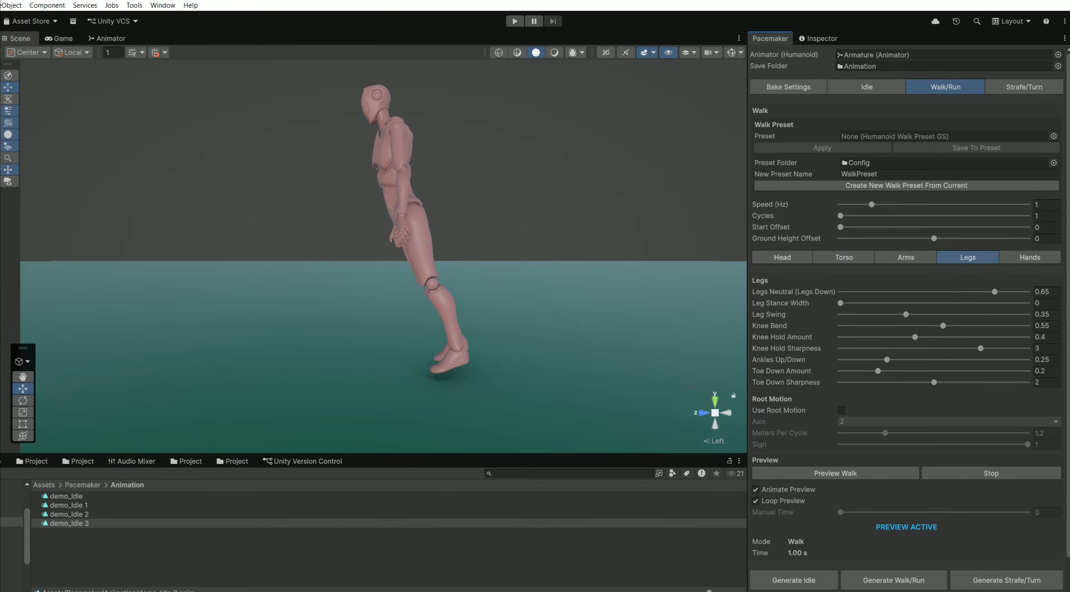
drag(994, 292, 965, 291)
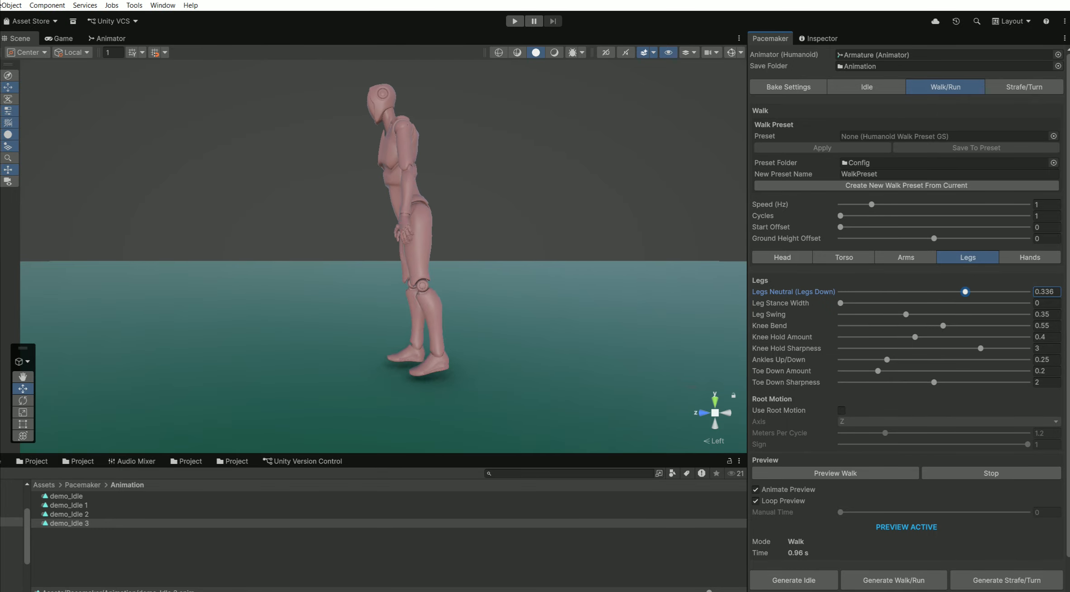
drag(965, 291, 991, 291)
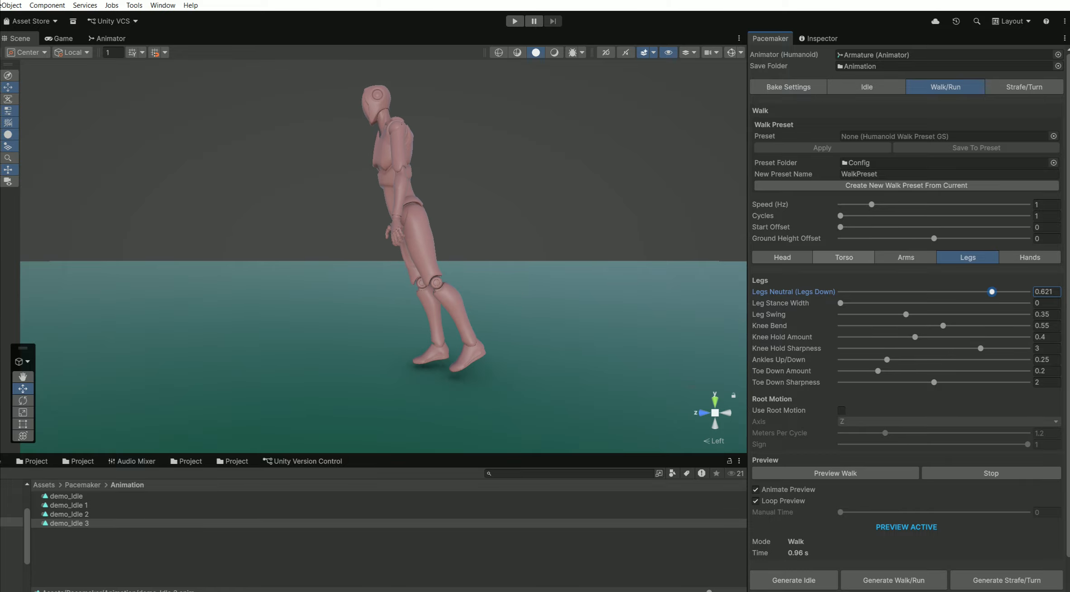
Turn off root rotation in the torso settings.
click(843, 257)
click(841, 376)
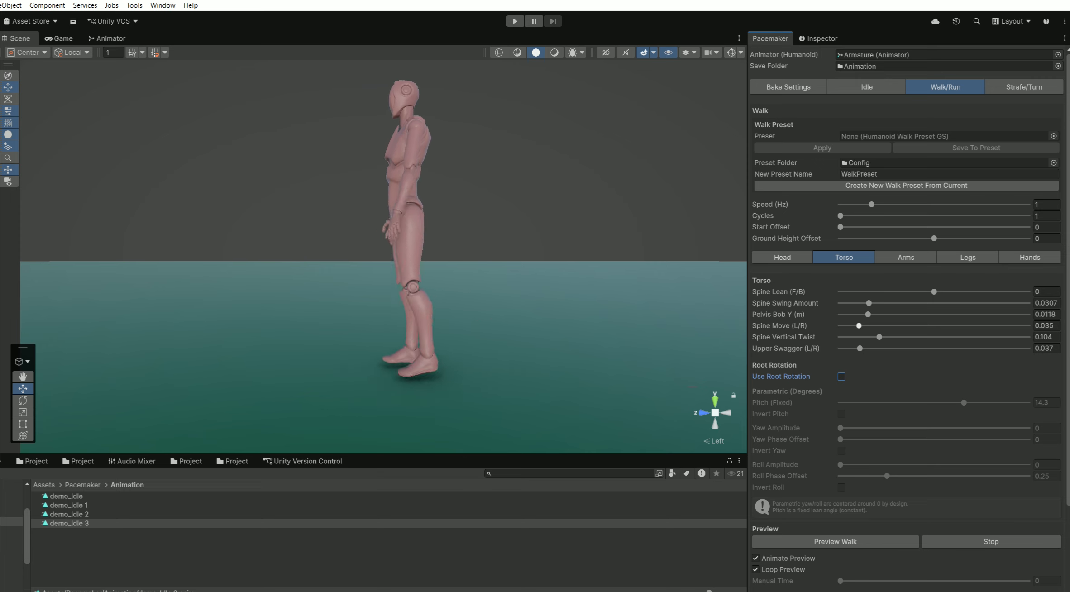
Set Arms Up/Down to about -0.451 and Arms Front/Back to about -0.042 while viewing the character from the front.
click(906, 257)
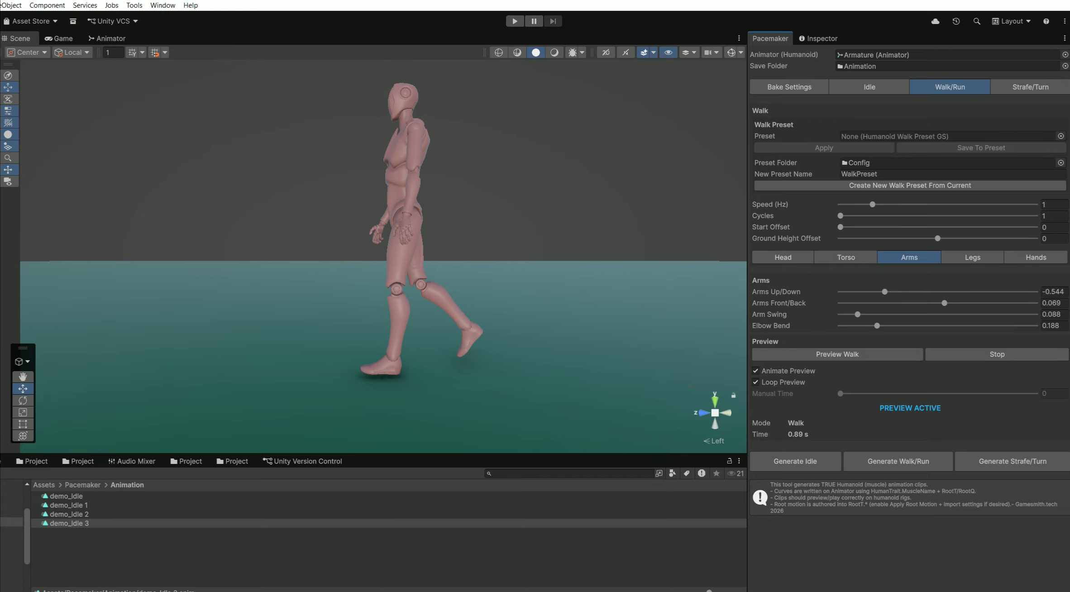
click(702, 413)
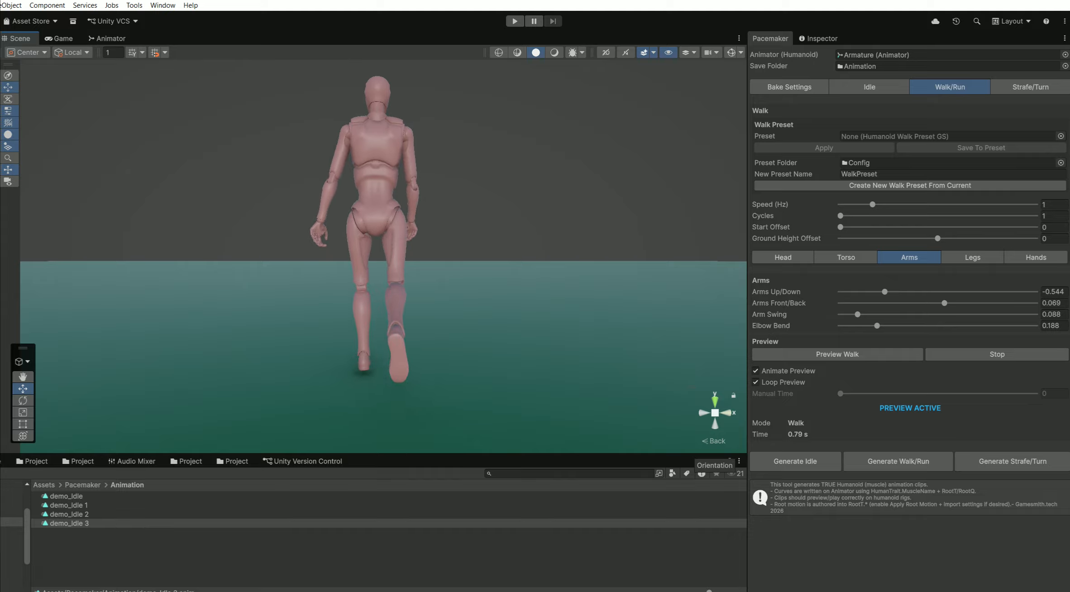
click(727, 412)
click(726, 413)
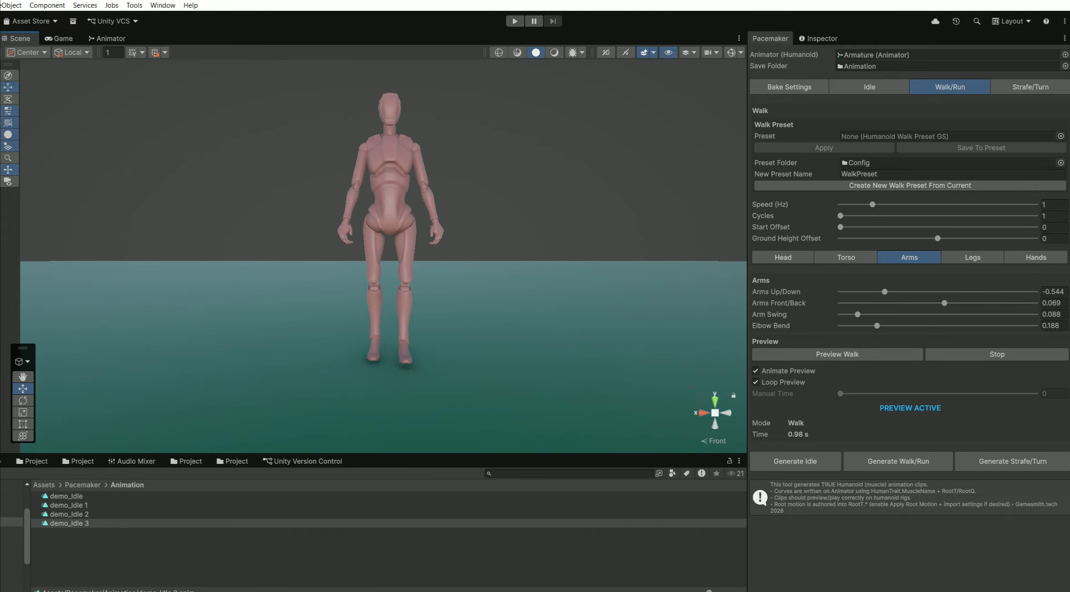
drag(884, 291, 932, 291)
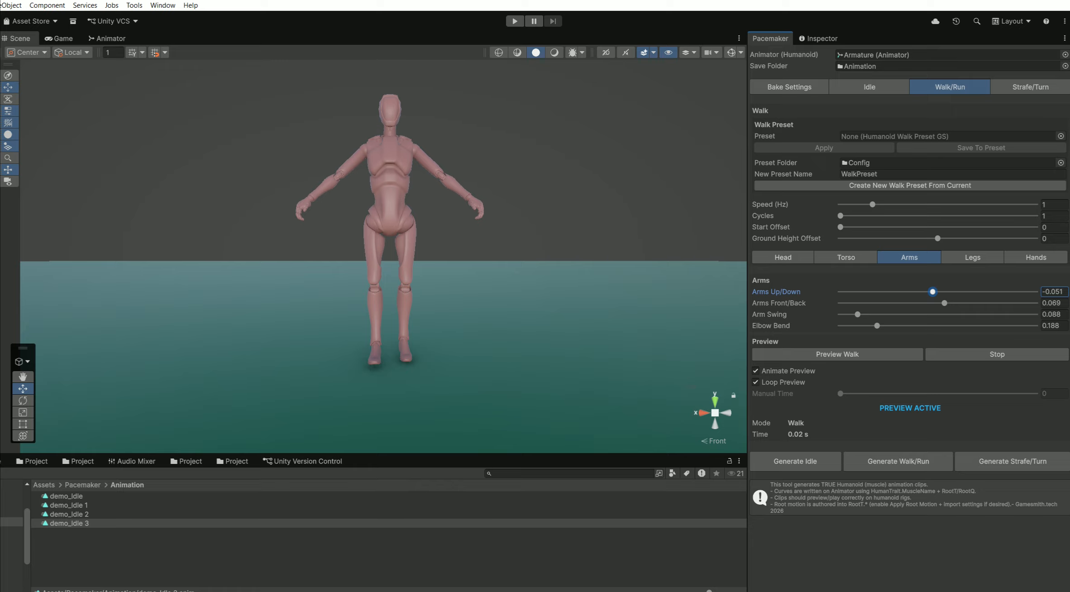
drag(944, 302, 893, 291)
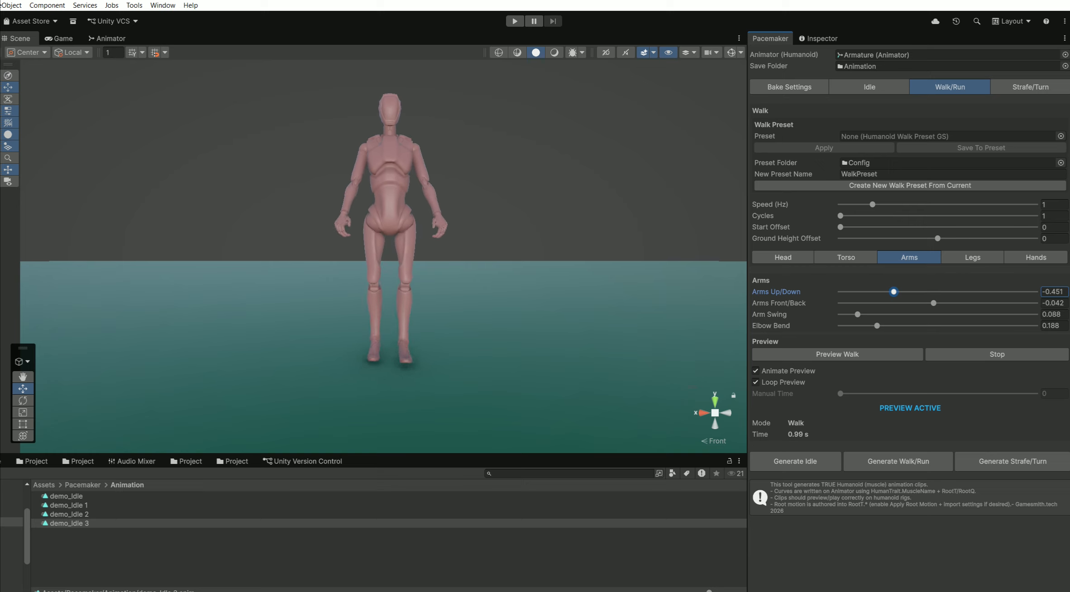
Set Arm Swing to about 0.277 and Elbow Bend to about 0.123, judging the motion from the side.
drag(857, 314, 840, 314)
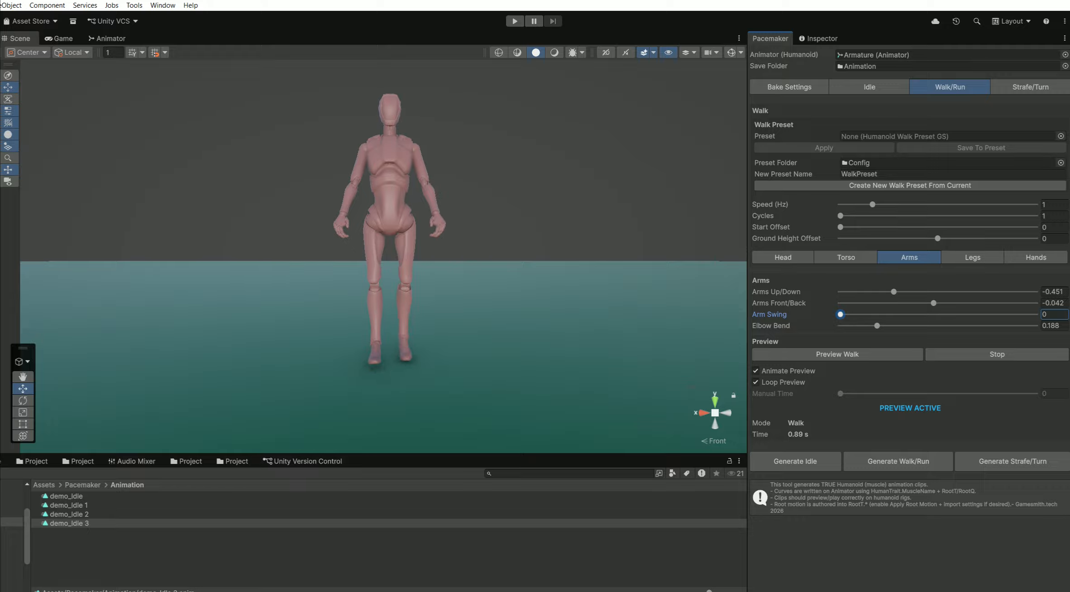
drag(840, 314, 879, 314)
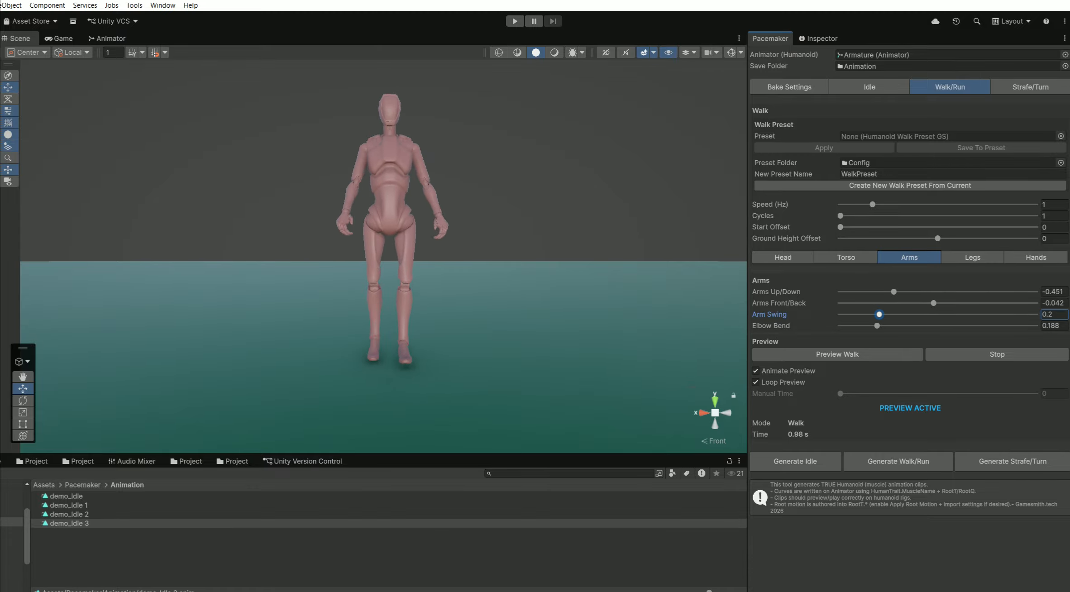
click(726, 413)
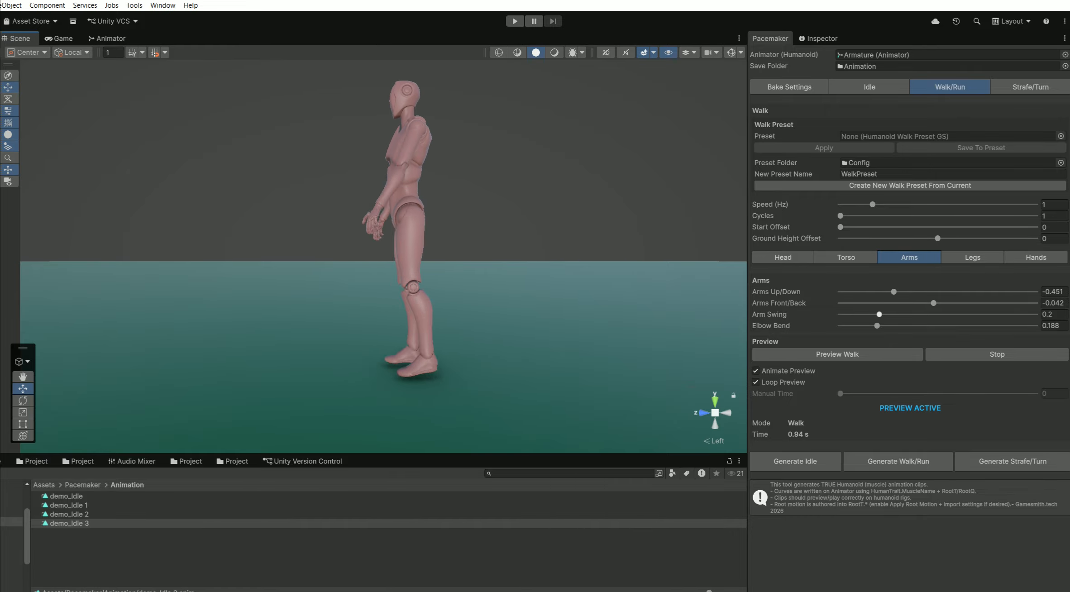
drag(878, 314, 1001, 325)
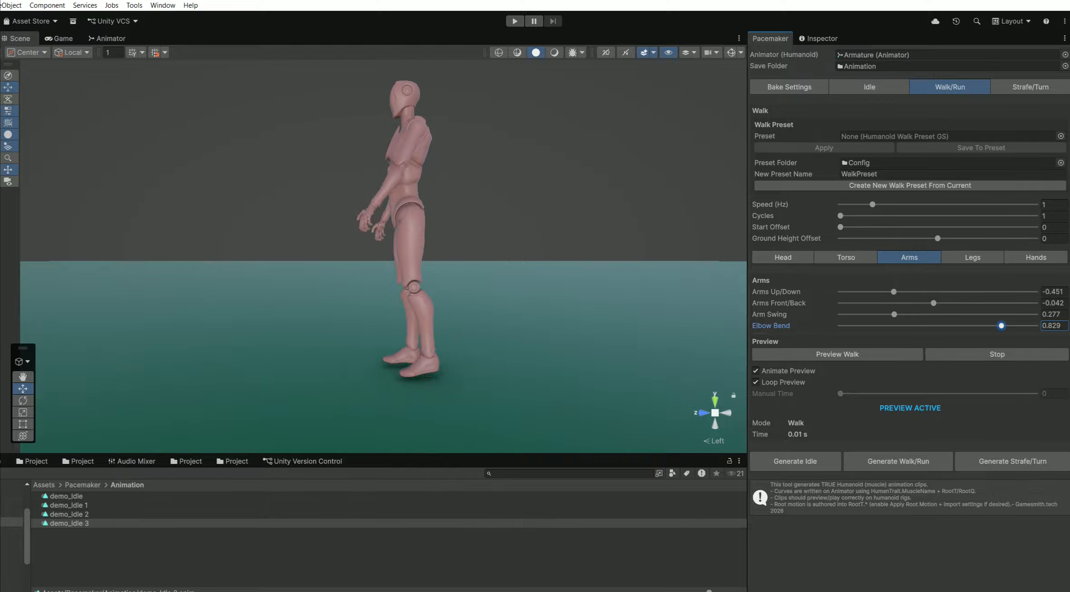
drag(1001, 325, 864, 325)
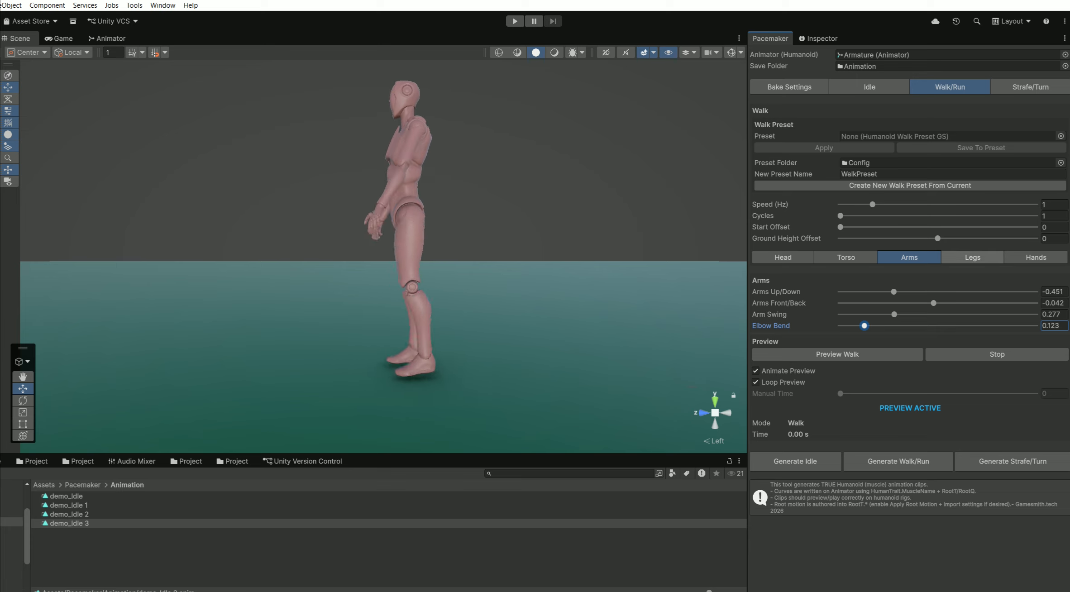
Set Legs Neutral to about 0.614, try wider leg stances, and reset Leg Stance Width to 0.
click(972, 257)
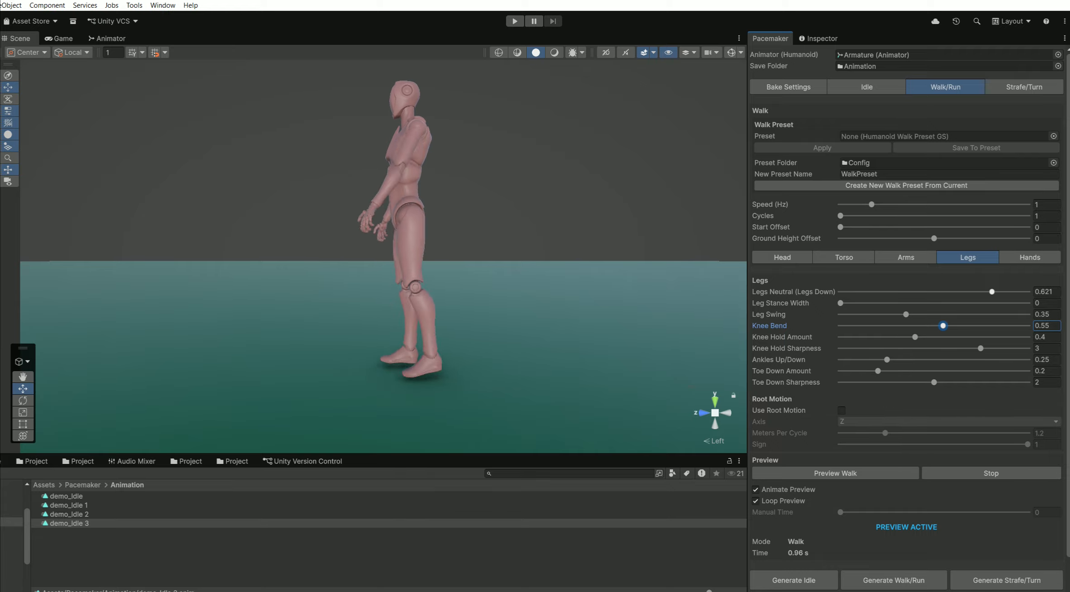
click(991, 292)
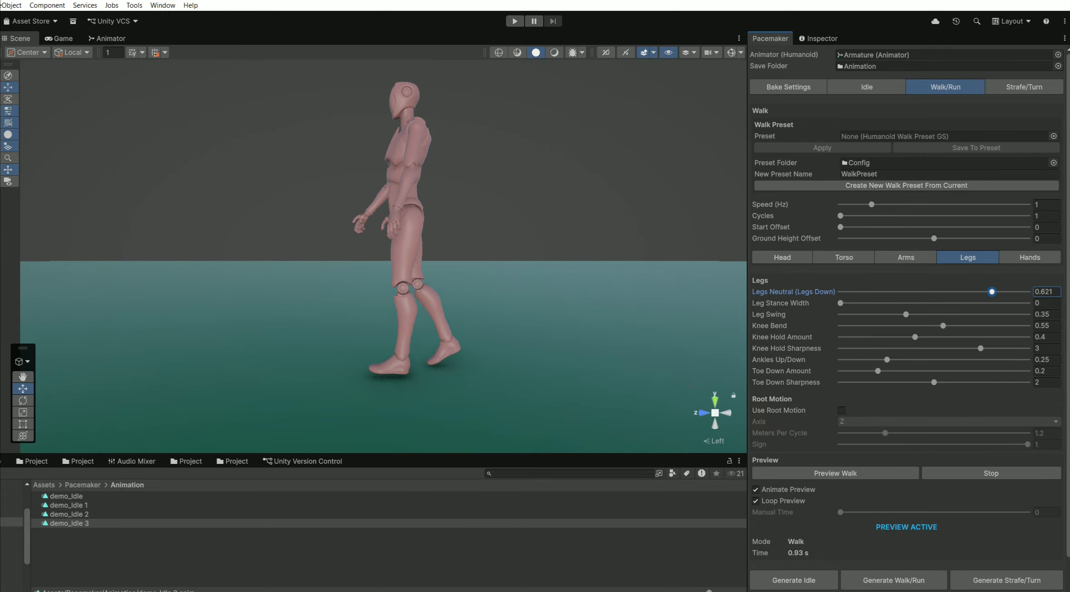
mouse_move(991, 292)
mouse_down()
mouse_move(971, 291)
mouse_move(1011, 292)
mouse_move(976, 292)
mouse_move(984, 292)
mouse_up()
click(987, 303)
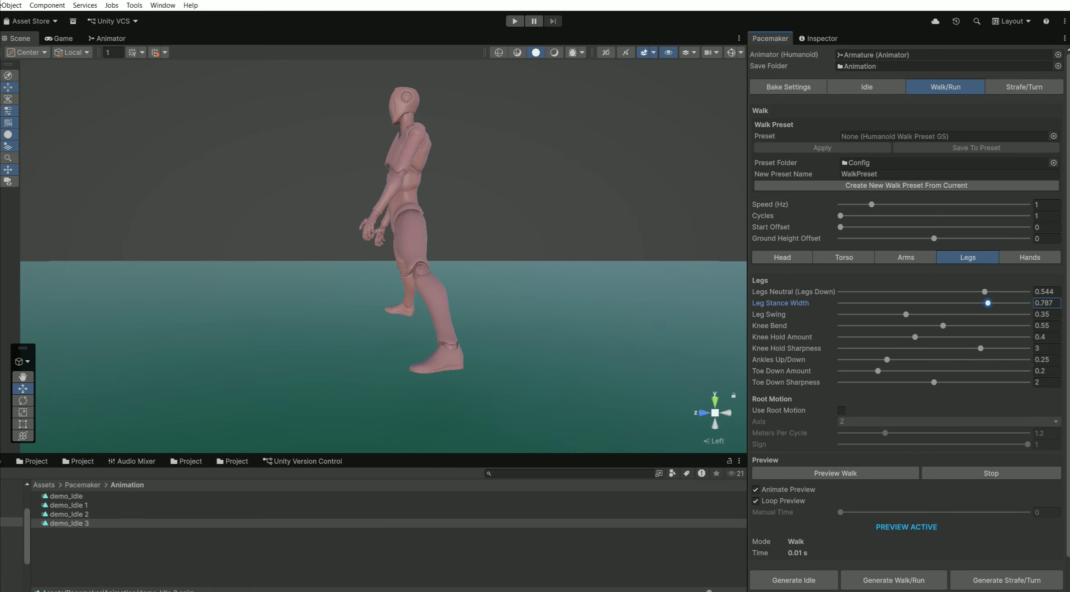
drag(984, 292, 936, 303)
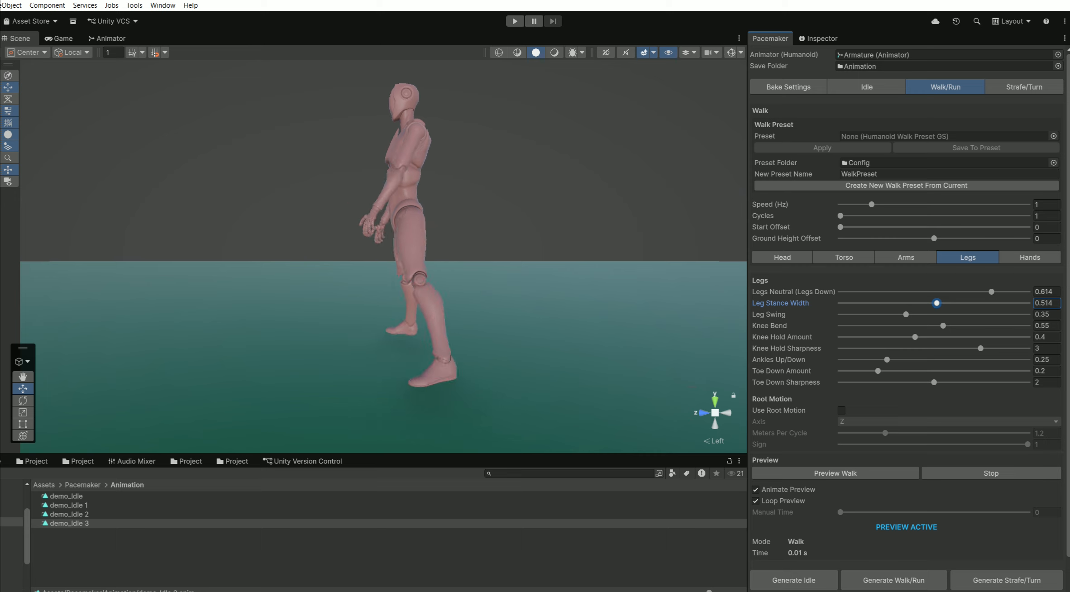
click(1045, 302)
text(0)
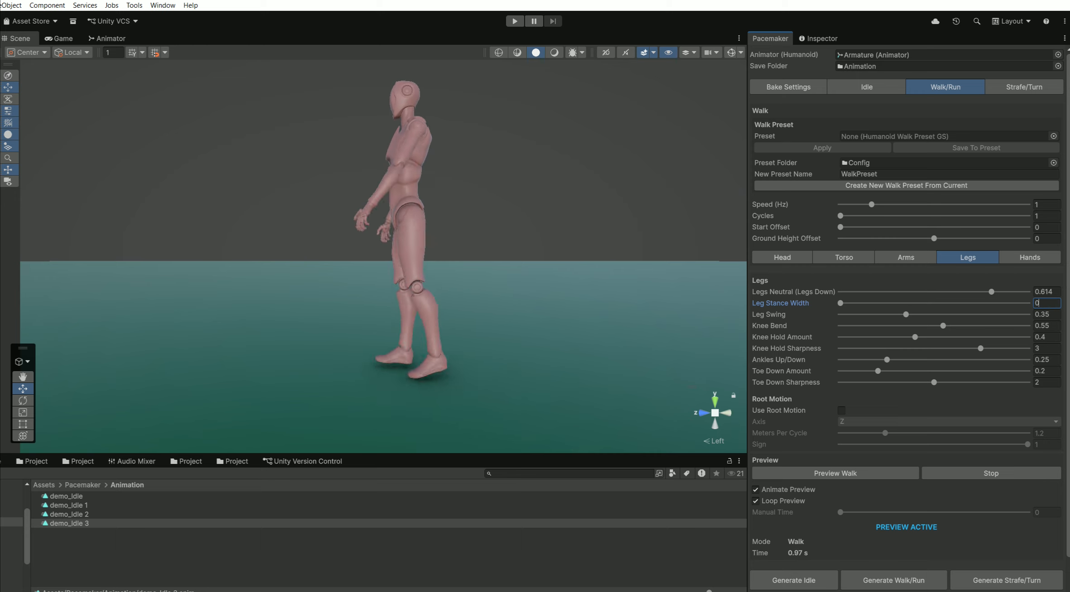
Set Leg Stance Width to about 0.208 while viewing the character from the front.
click(726, 413)
click(726, 413)
click(726, 413)
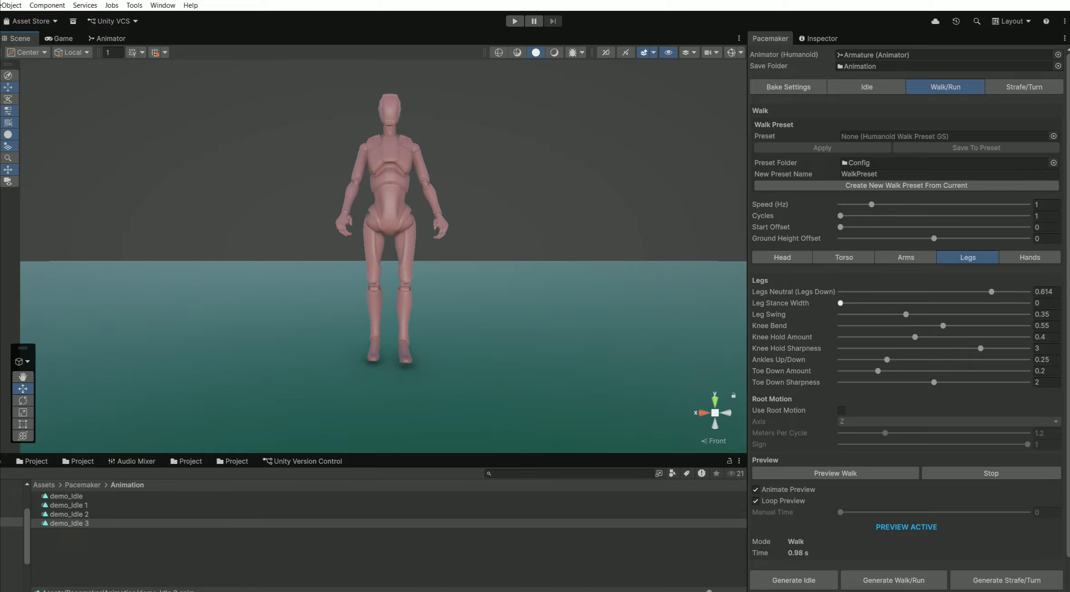
drag(840, 303, 878, 302)
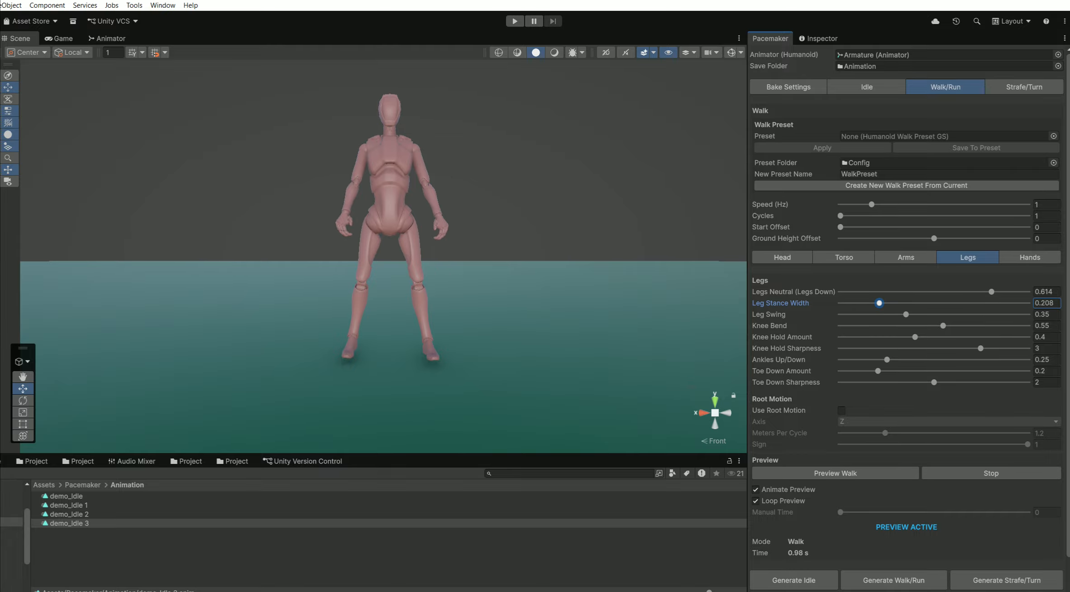
Try a wider Leg Stance Width of about 0.312, reset it to 0, and set Leg Swing to about 0.253 from the side view.
drag(879, 303, 898, 302)
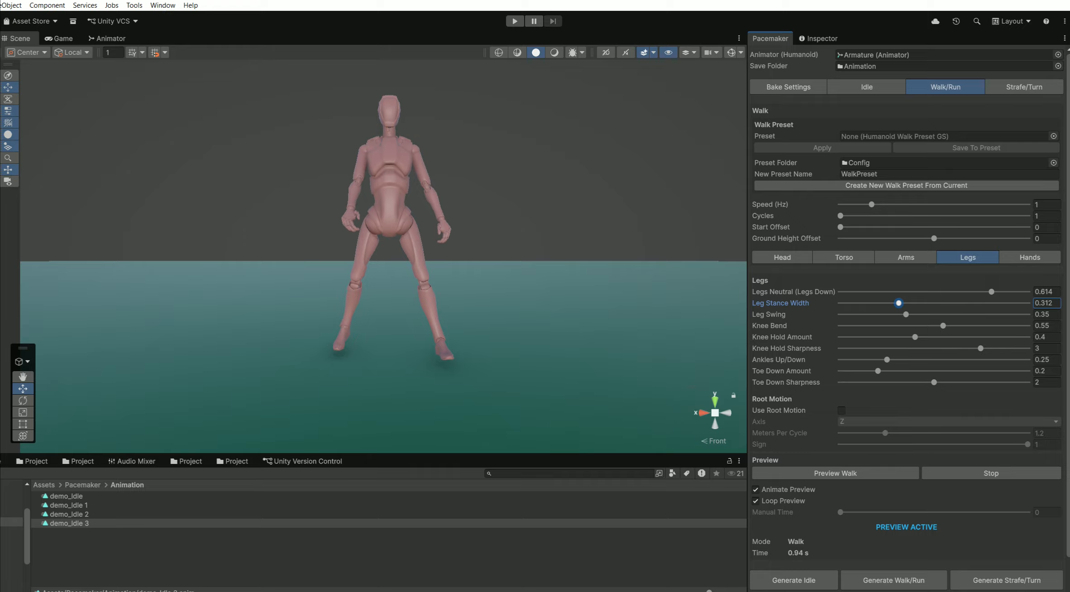
drag(898, 303, 840, 302)
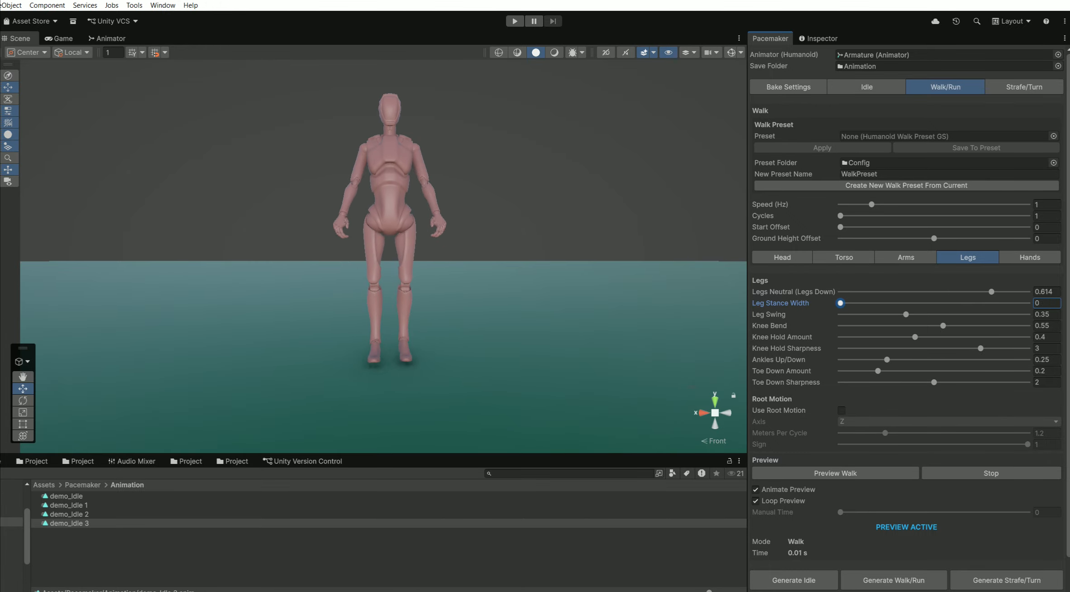
click(726, 413)
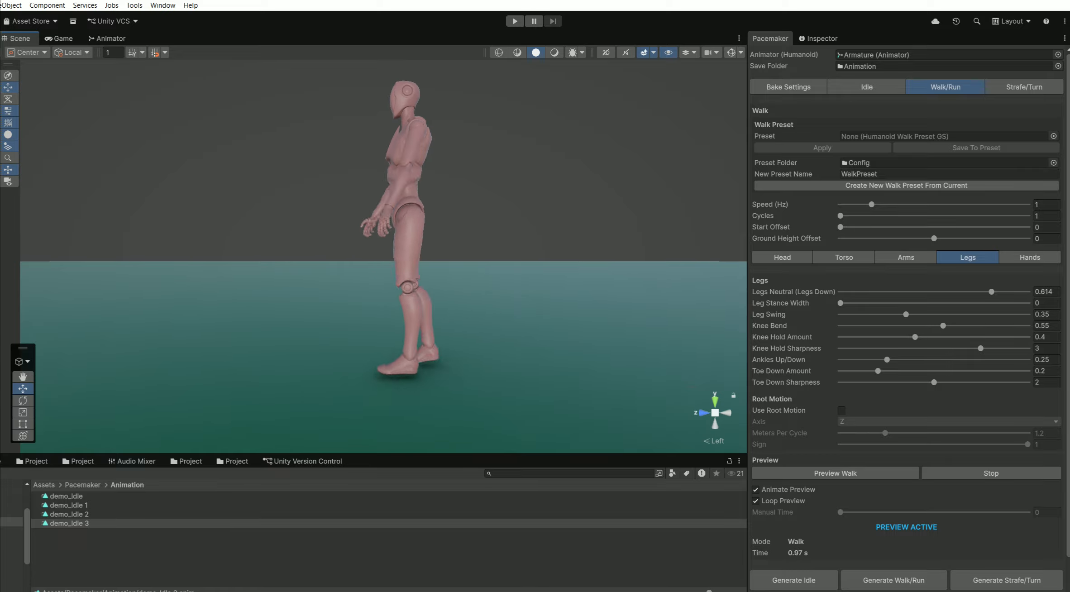
mouse_move(905, 314)
mouse_down()
mouse_move(844, 314)
mouse_move(1027, 314)
mouse_move(876, 314)
mouse_move(887, 314)
mouse_up()
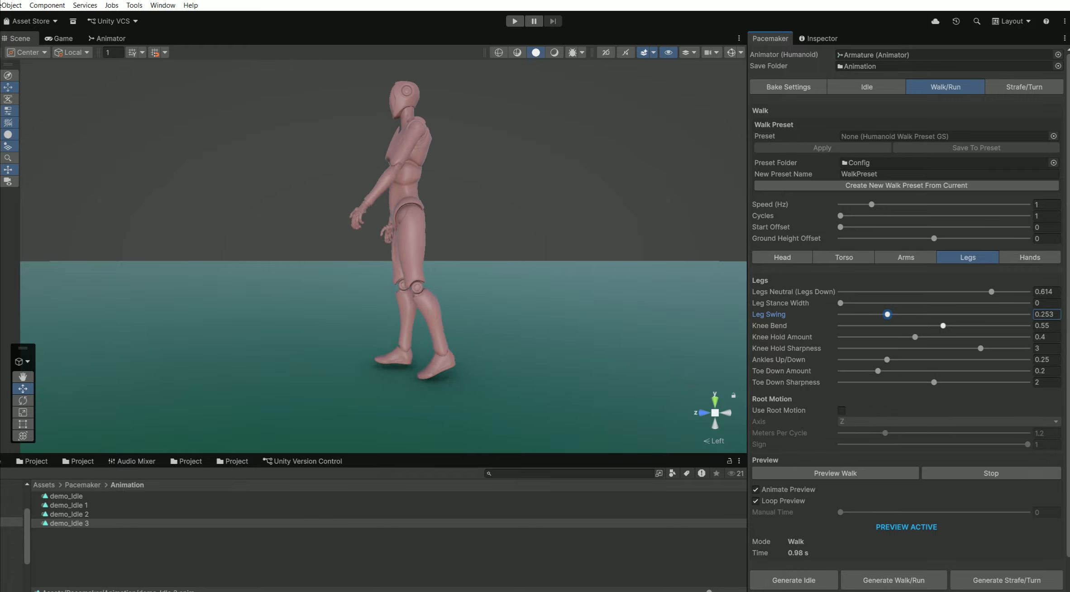
Tune the knees by setting Knee Bend to about 0.391, Knee Hold Amount to about 0.396 and Knee Hold Sharpness to about 1.58.
drag(943, 325, 913, 325)
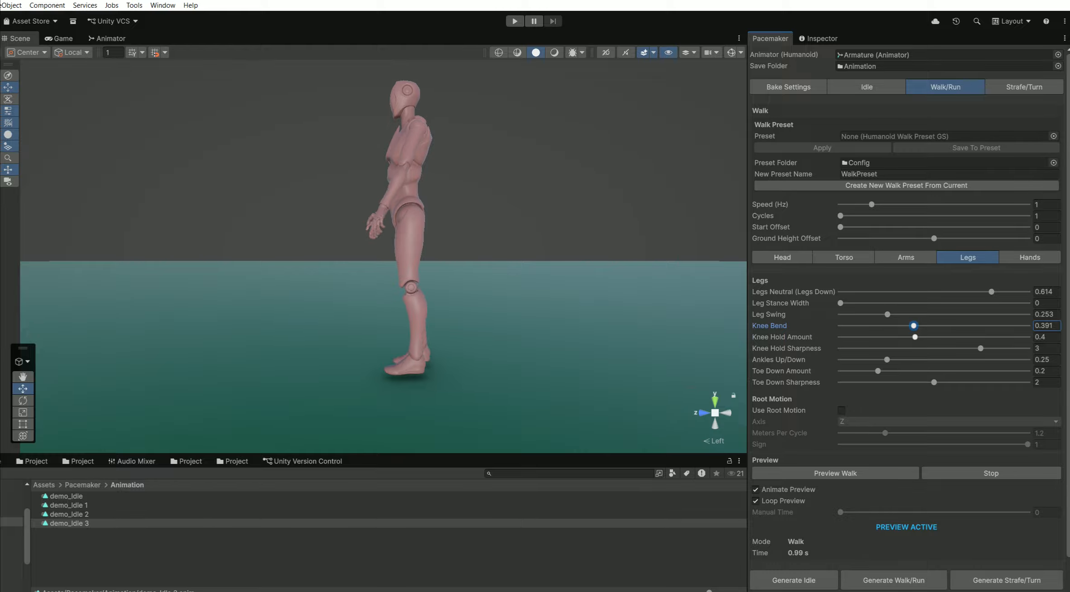
mouse_move(915, 336)
mouse_down()
mouse_move(1015, 337)
mouse_move(981, 348)
mouse_move(1022, 348)
mouse_move(853, 348)
mouse_move(914, 348)
mouse_up()
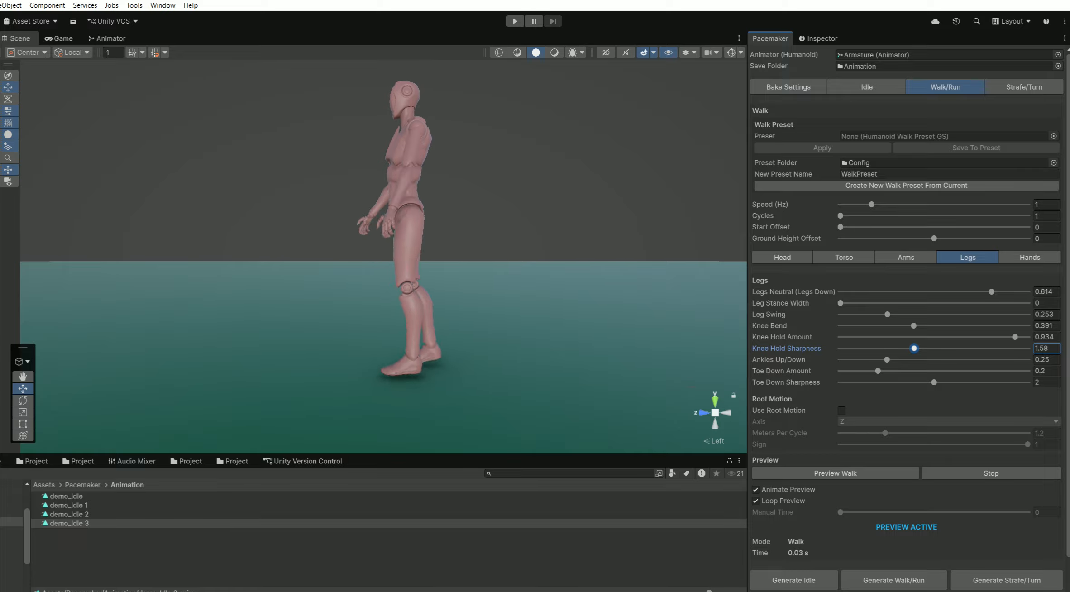
drag(1015, 337, 1021, 359)
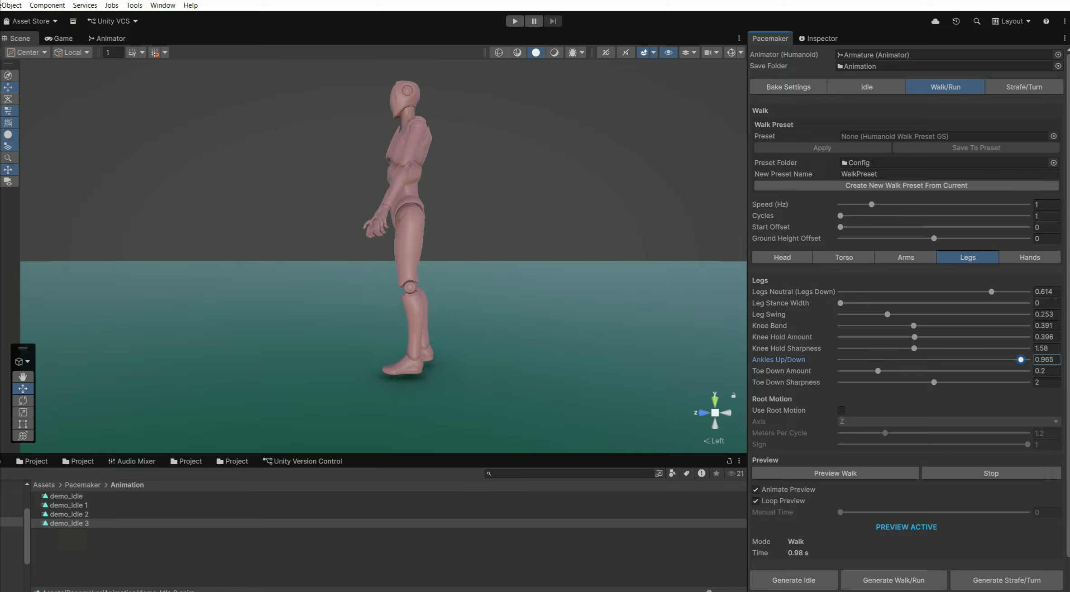
Set Ankles Up/Down to about 0.391 after trying 0, and set Toe Down Amount to about 0.123.
drag(1021, 360, 840, 359)
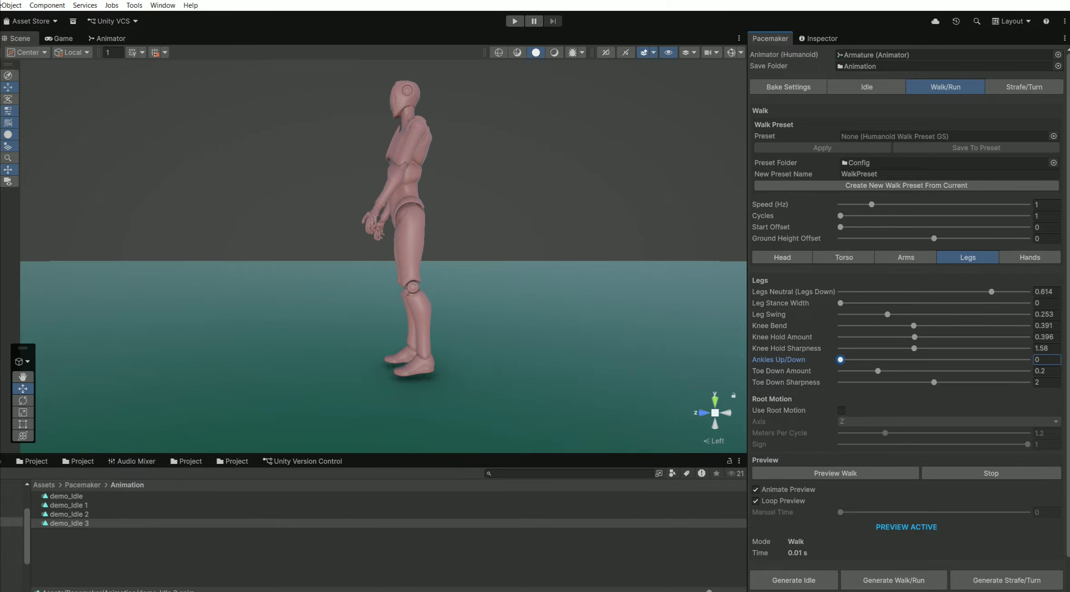
drag(840, 359, 913, 359)
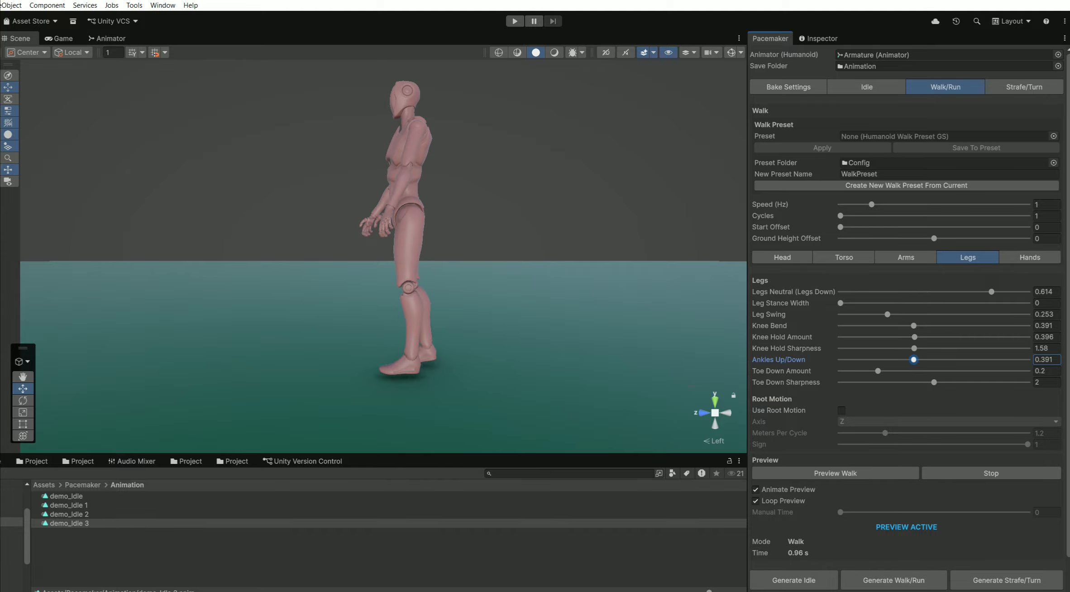
mouse_move(878, 371)
mouse_down()
mouse_move(990, 370)
mouse_move(841, 371)
mouse_move(873, 371)
mouse_move(863, 370)
mouse_up()
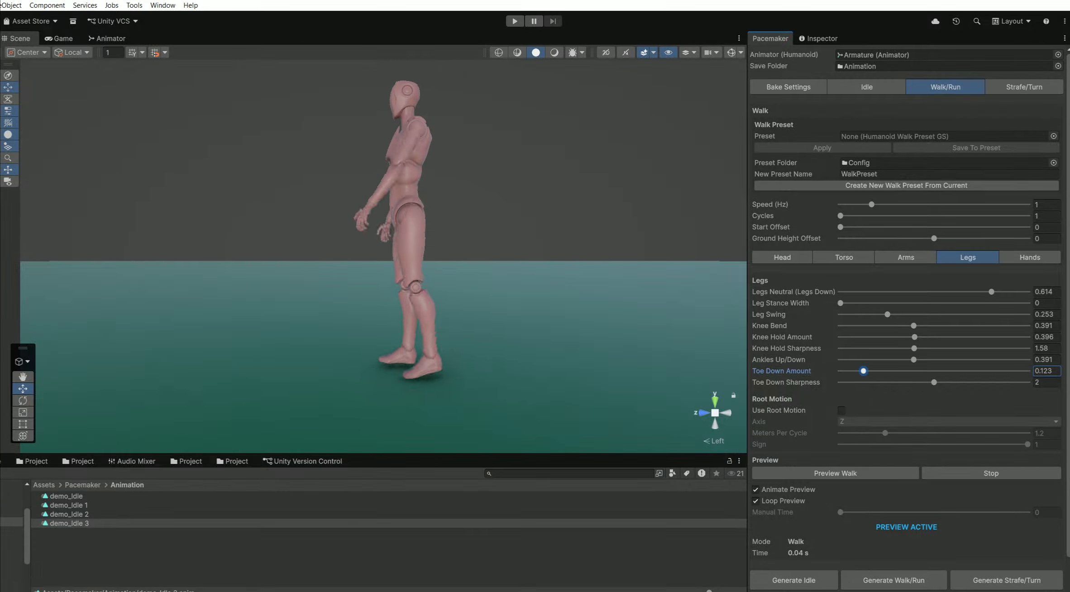
Try Toe Down Sharpness at its extremes of 0 and 4, and settle on about 1.59.
click(933, 382)
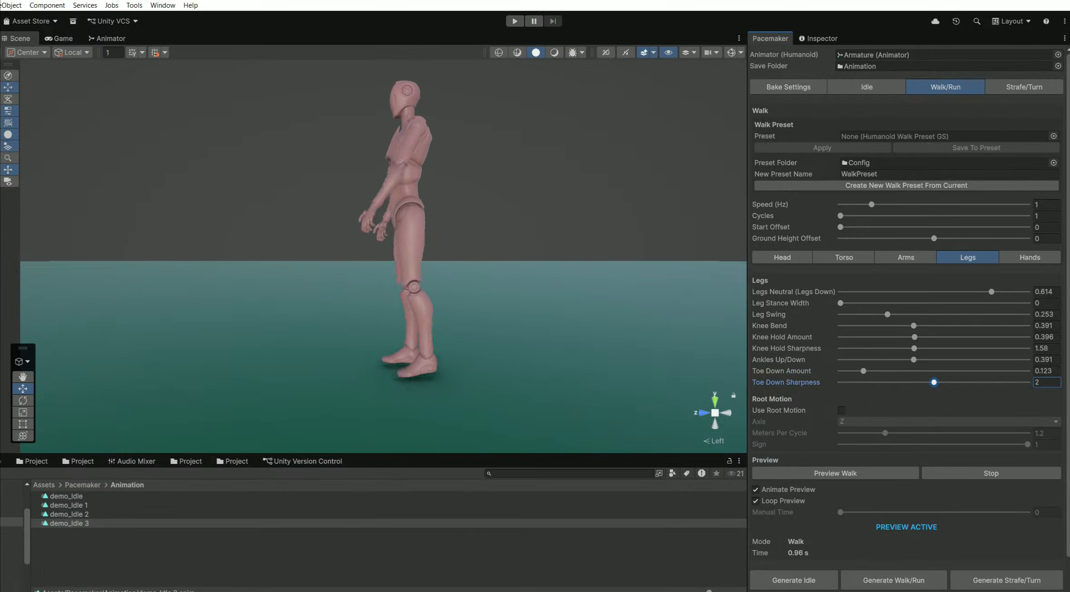
drag(934, 382, 840, 382)
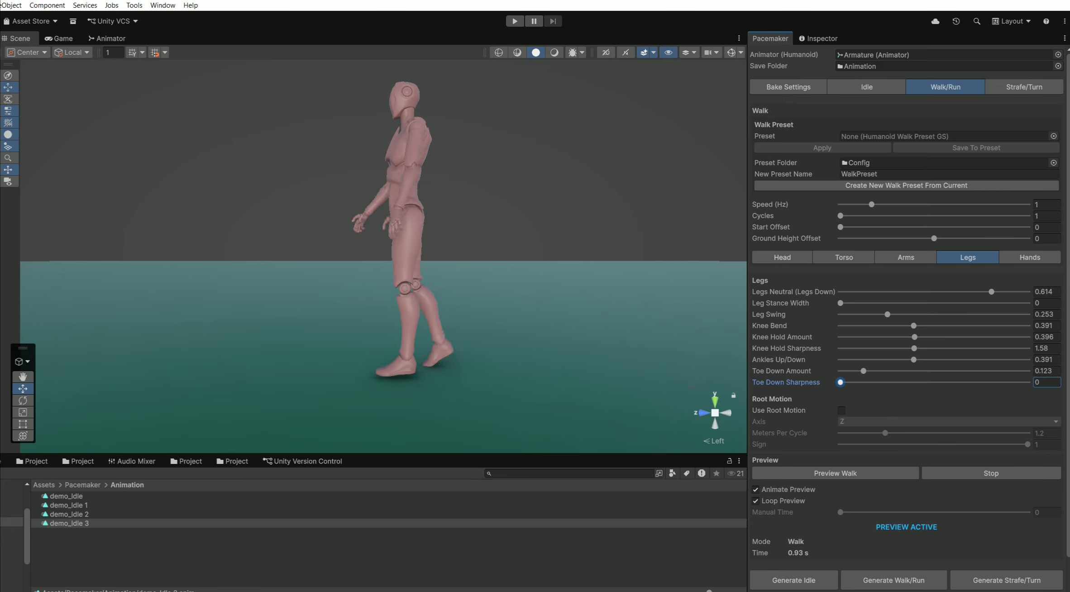
drag(840, 382, 1027, 382)
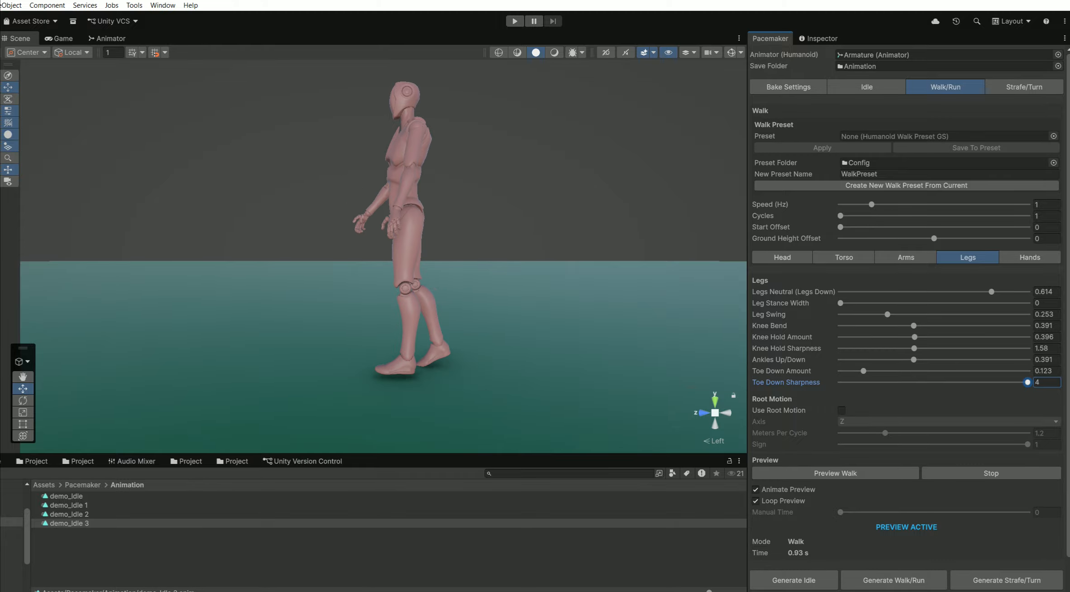
drag(1027, 382, 914, 382)
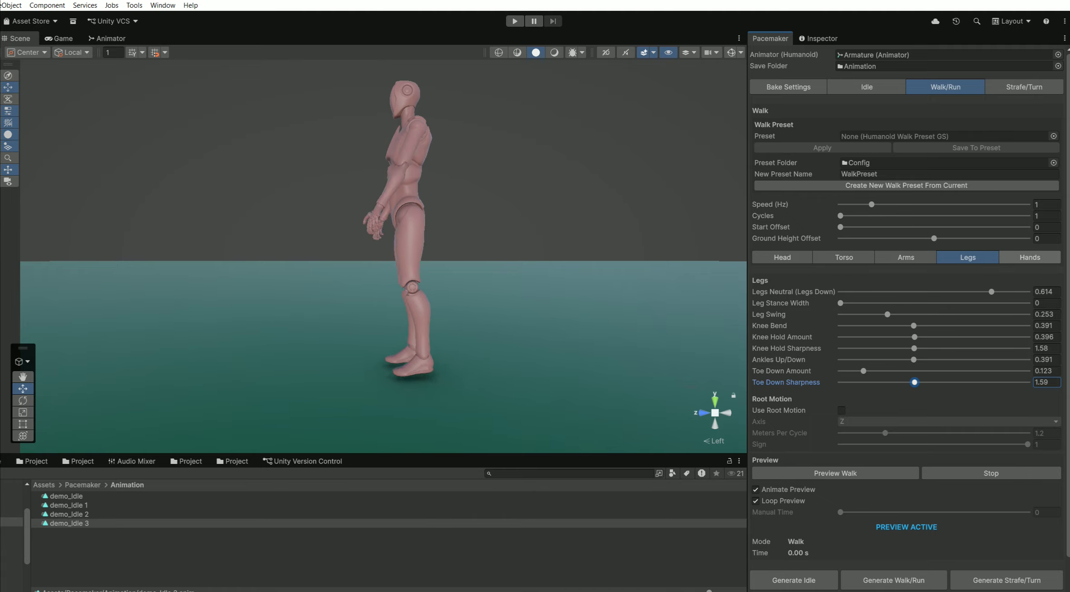
Try Finger Curl and Thumb Curl at -1, and settle on about 0.887 for the fingers and -0.038 for the thumb while viewing from behind.
click(1030, 257)
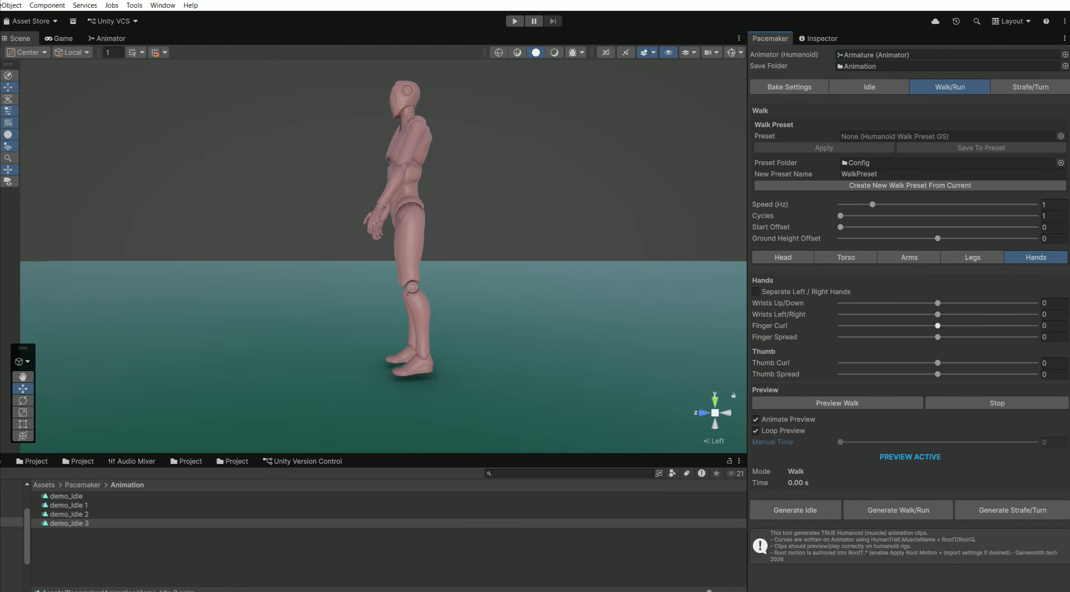
drag(937, 325, 840, 326)
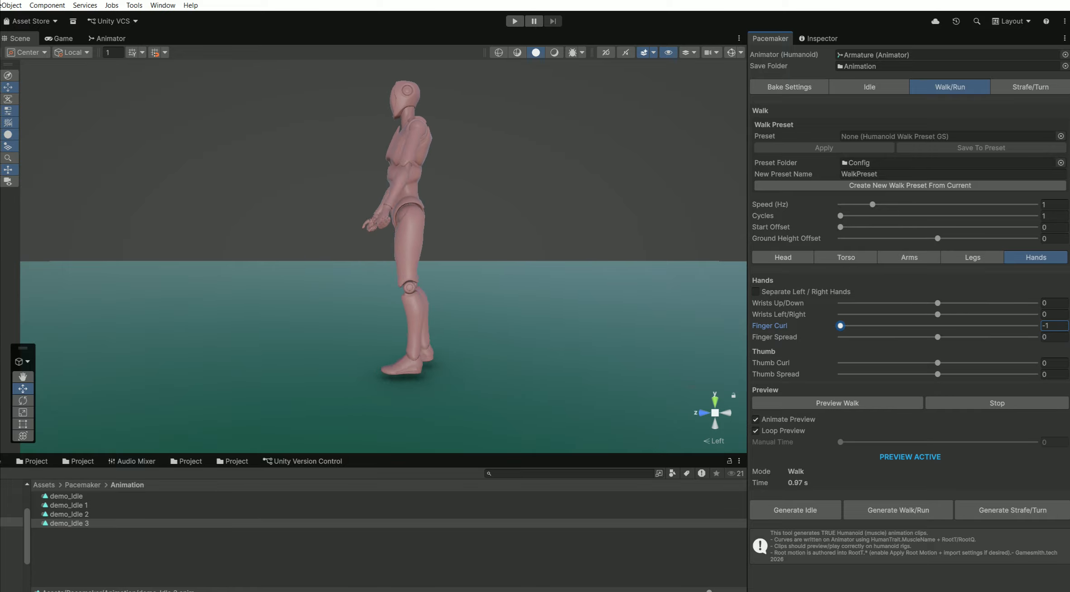
drag(937, 362, 840, 363)
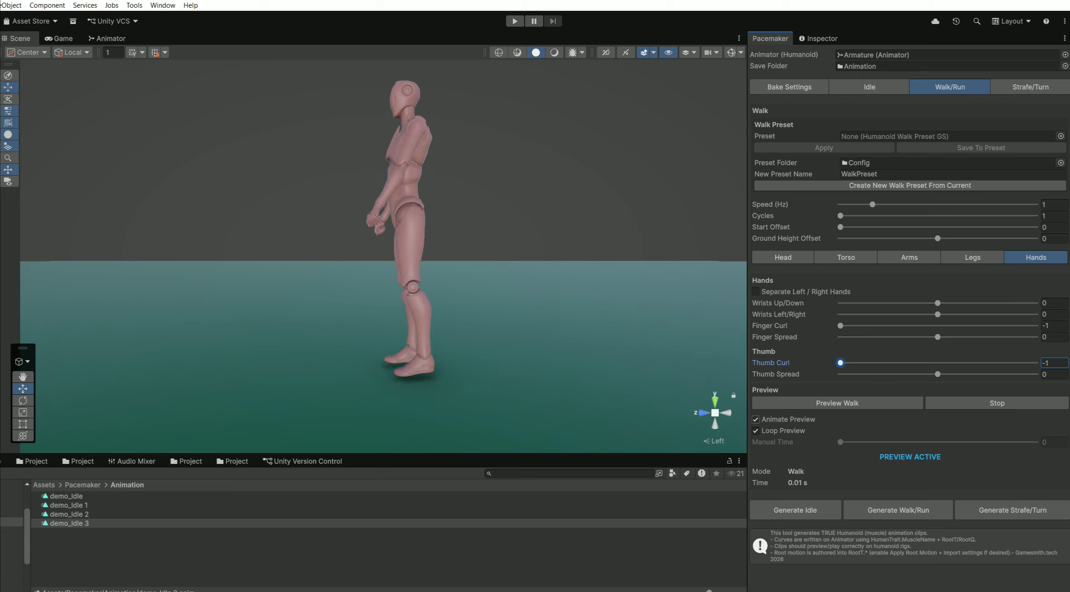
click(702, 413)
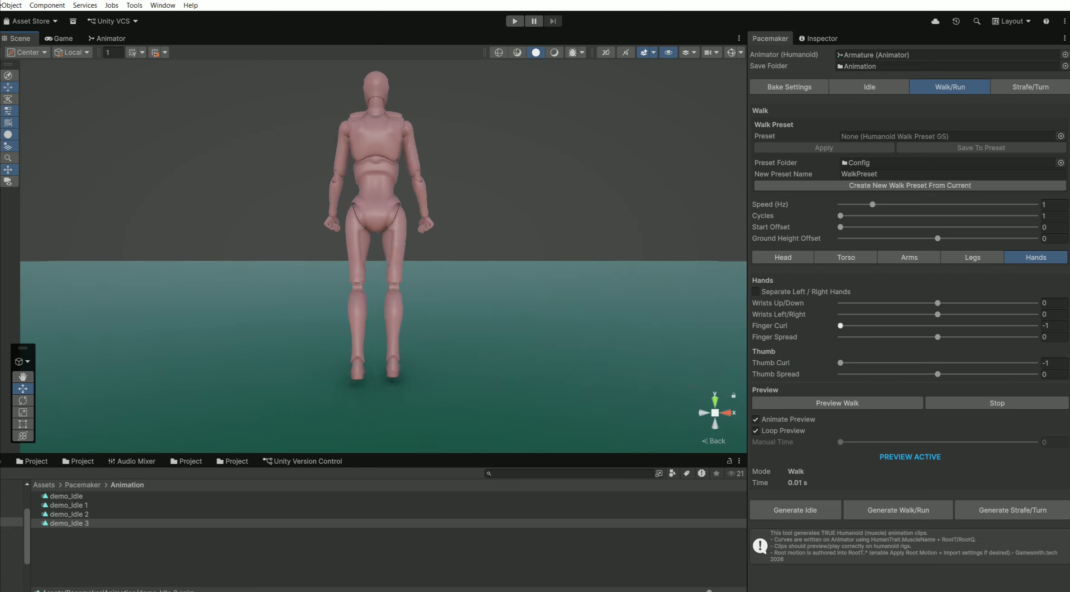
drag(840, 326, 1024, 326)
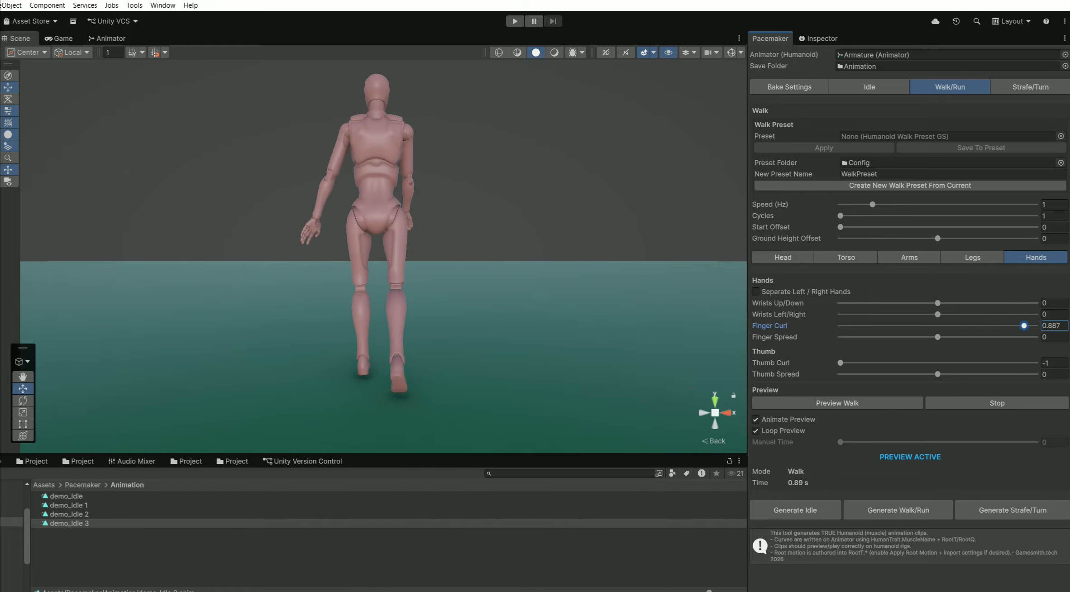
drag(840, 363, 934, 363)
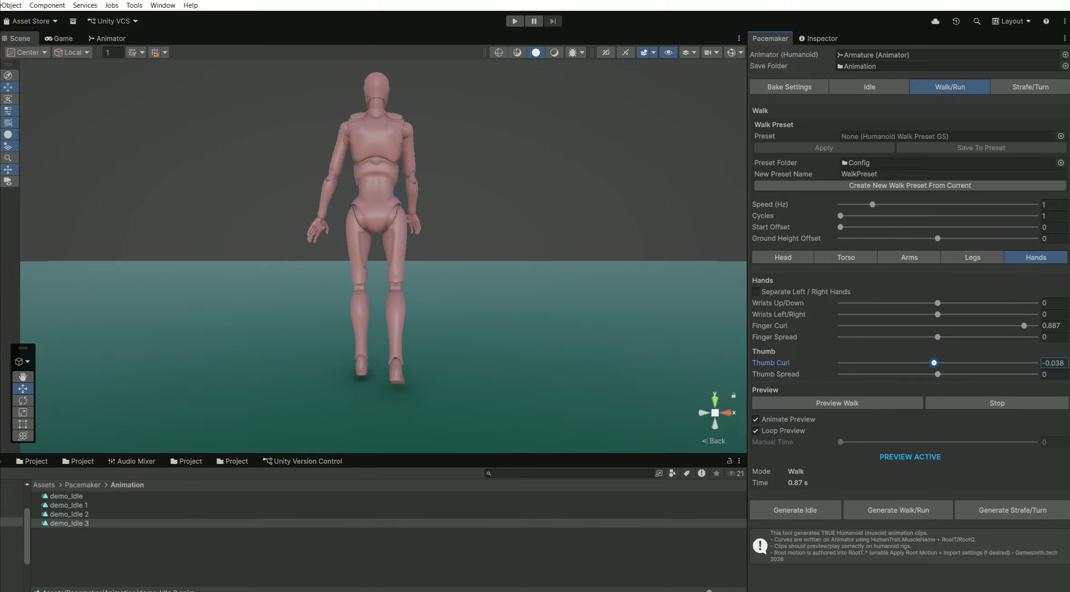
Set Arms Front/Back to about 0.321 while viewing the character from its right side, and stop the walk preview.
click(909, 257)
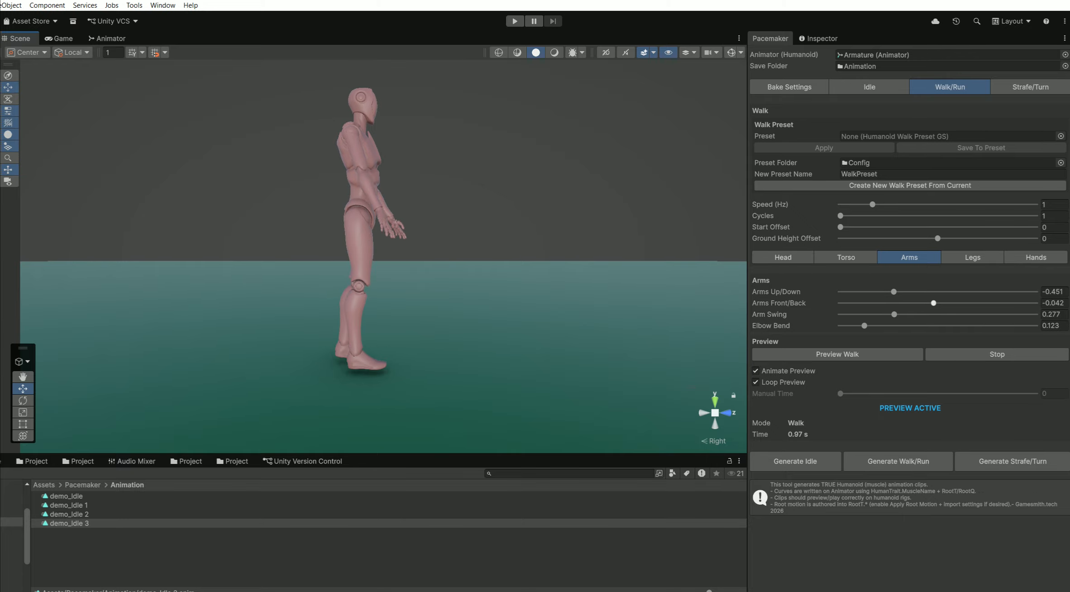
click(933, 302)
drag(933, 303, 968, 303)
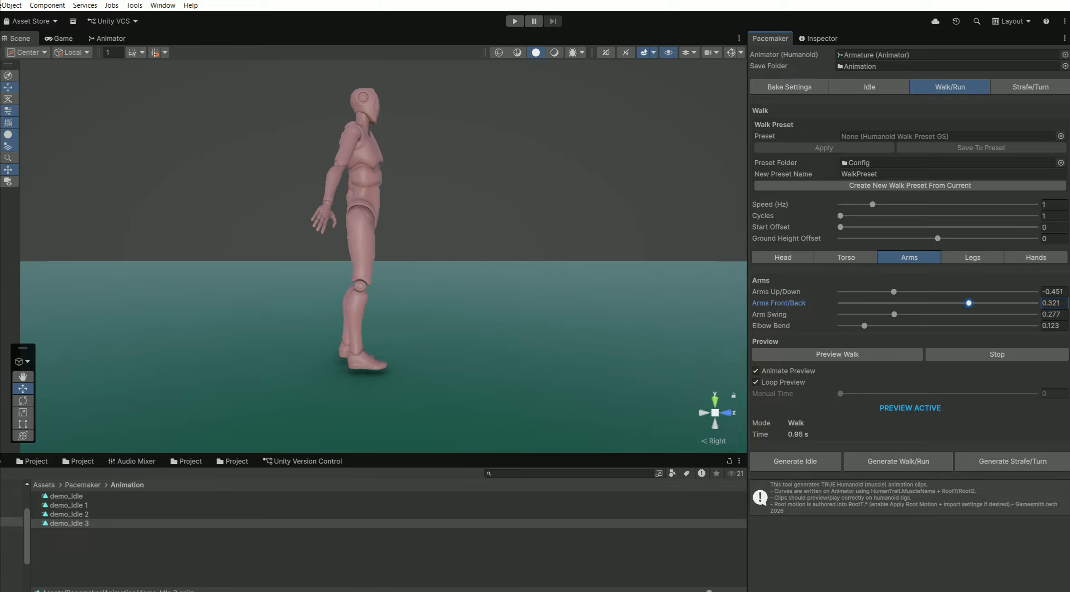
click(997, 353)
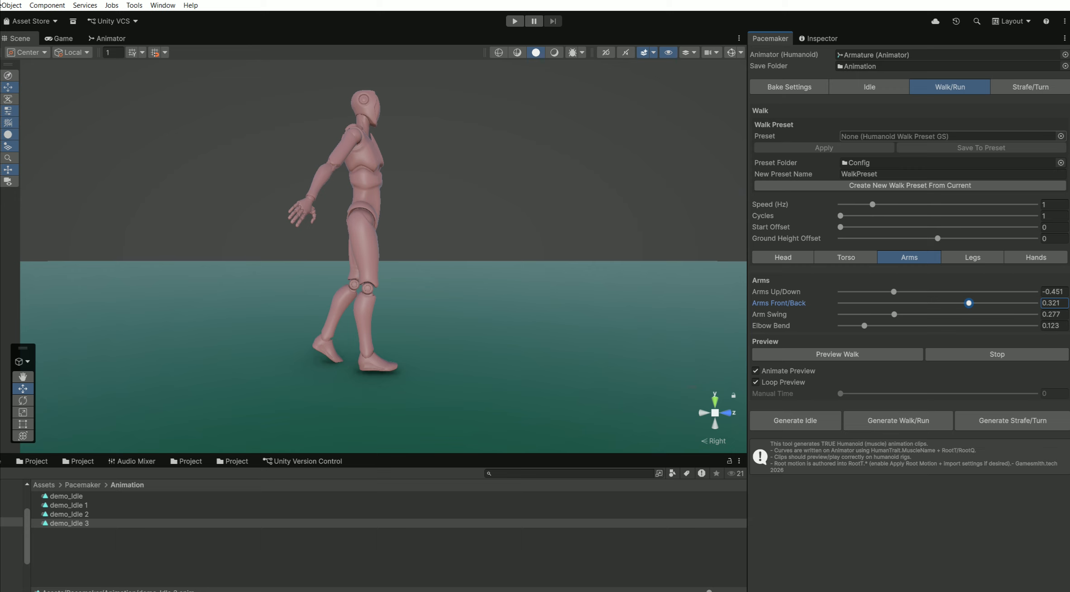
Load and apply the WalkPreset 1 preset, and preview its walk on the character.
click(1061, 135)
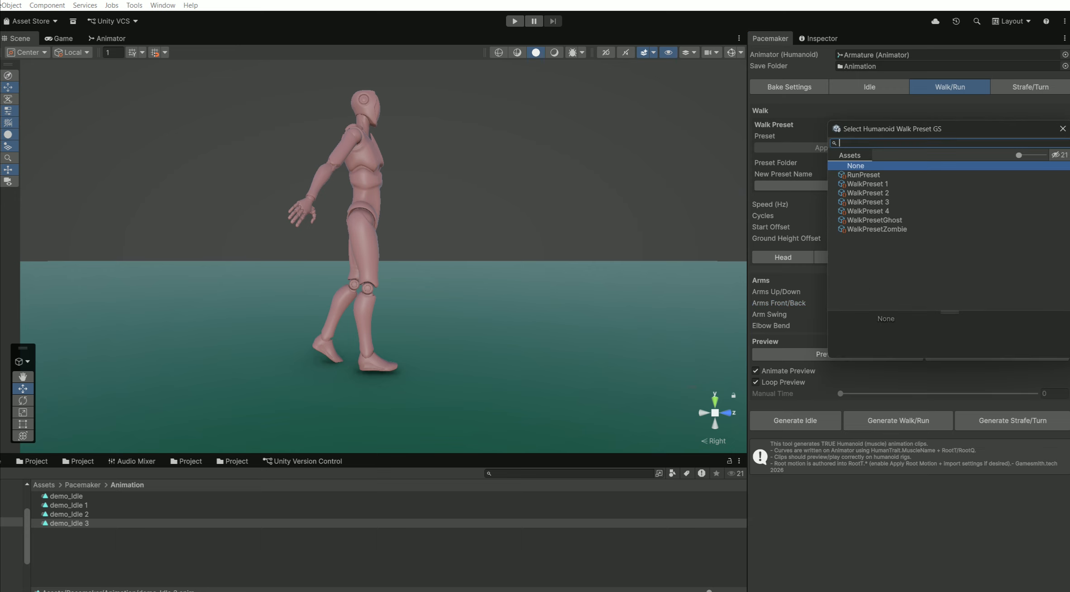
click(867, 184)
click(1062, 128)
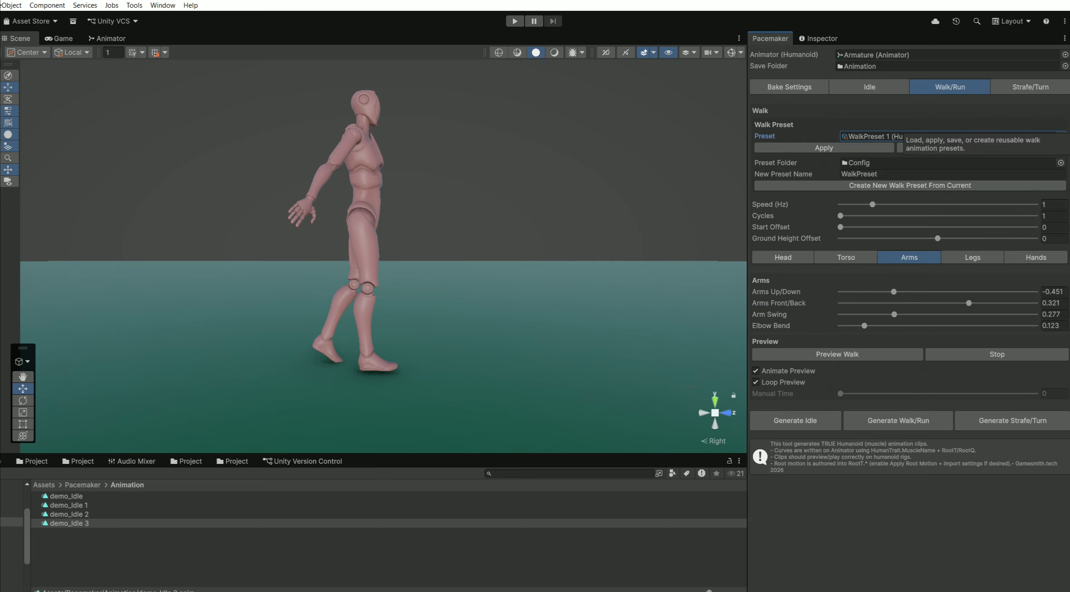
click(823, 147)
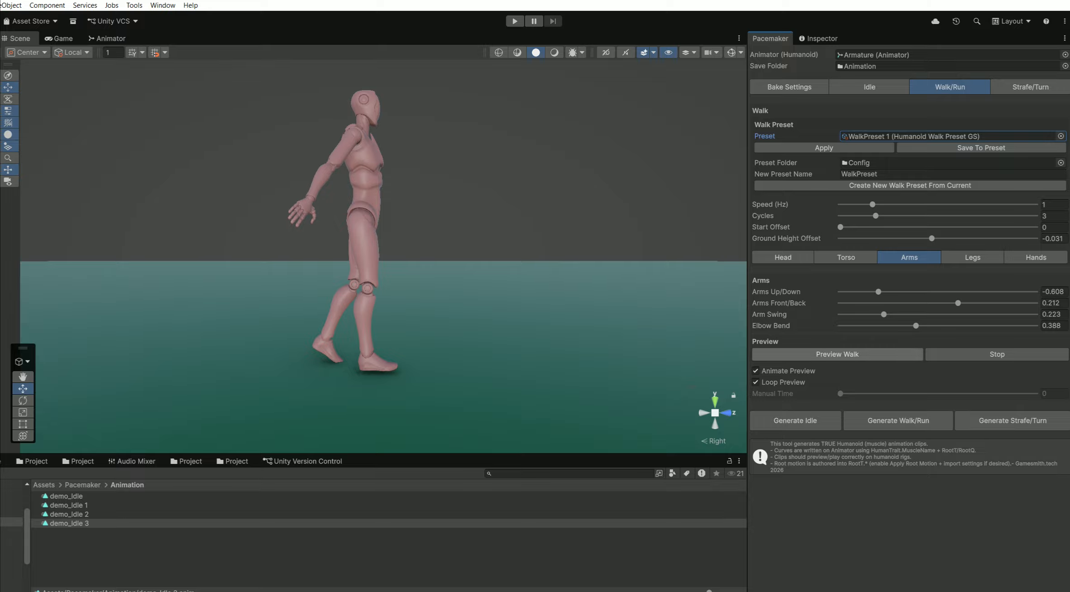
click(837, 354)
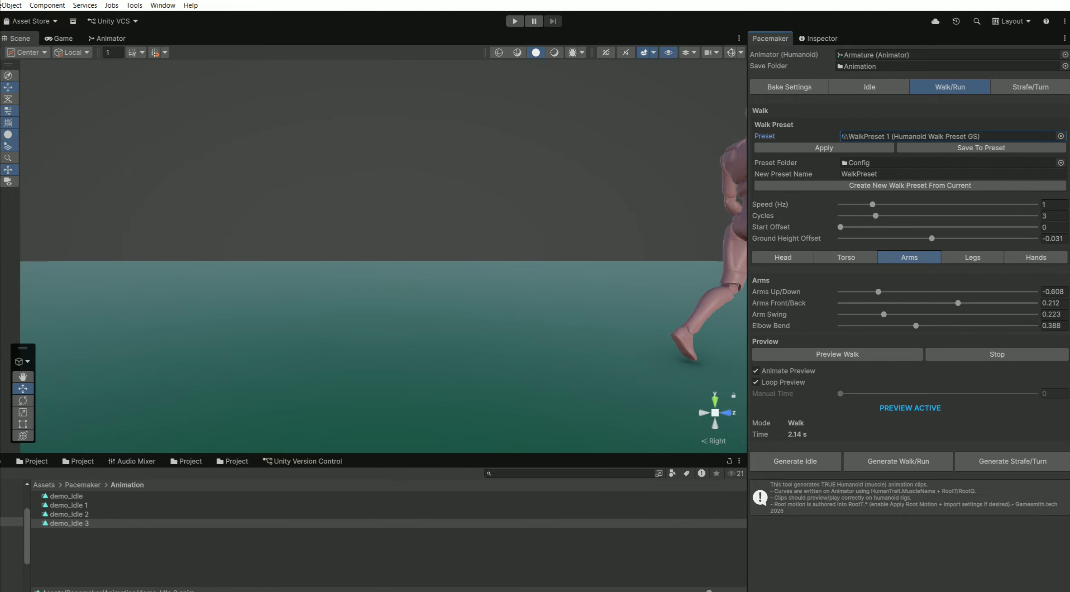
Compare the walk with and without root motion, set Meters Per Cycle to 1, and leave Use Root Motion off.
click(972, 257)
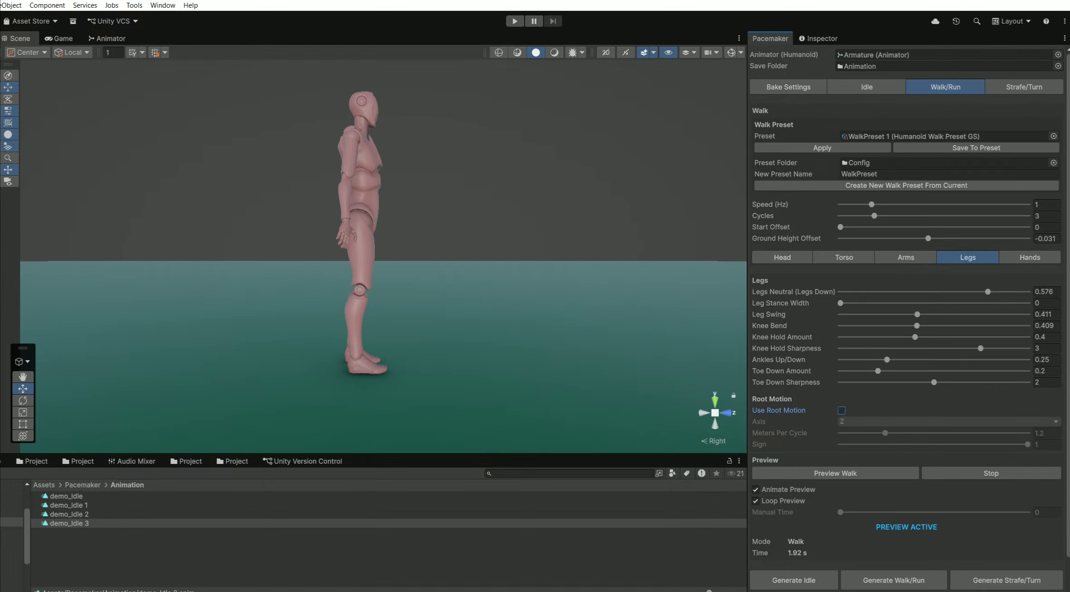
click(841, 410)
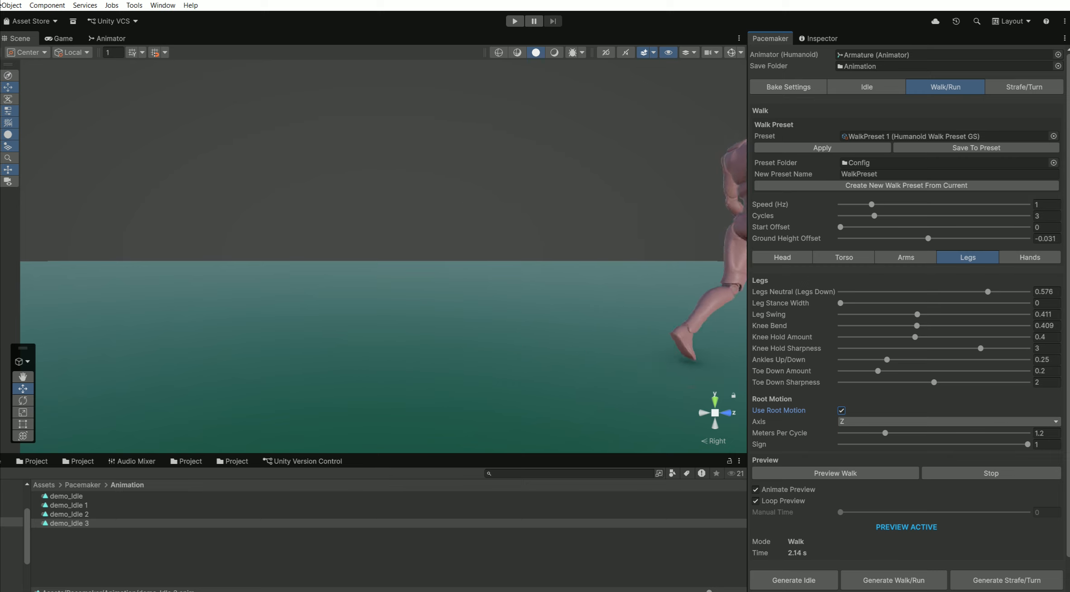
click(1039, 433)
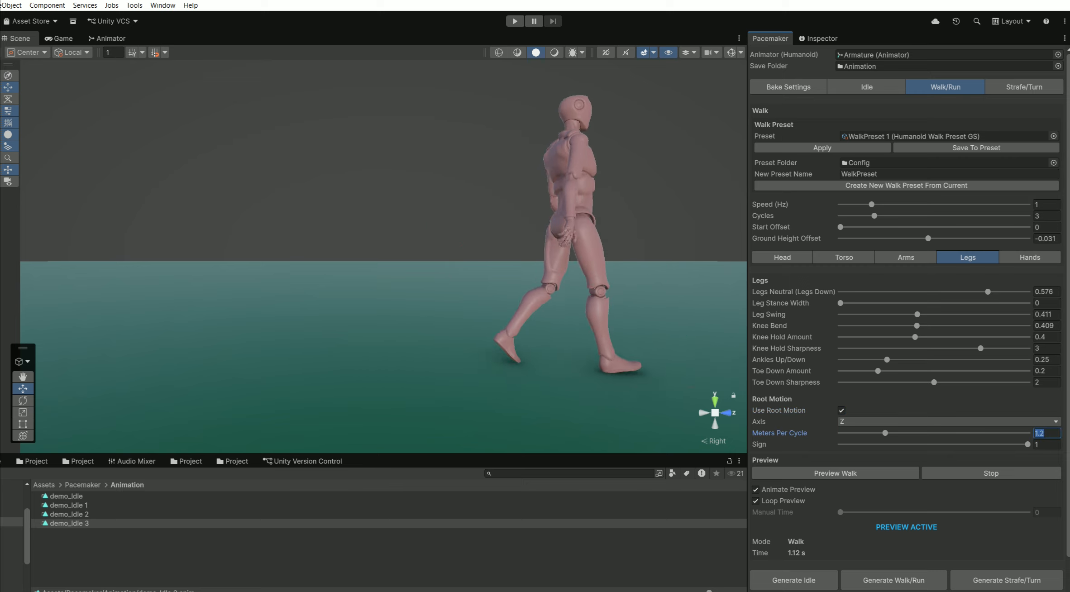
text(1)
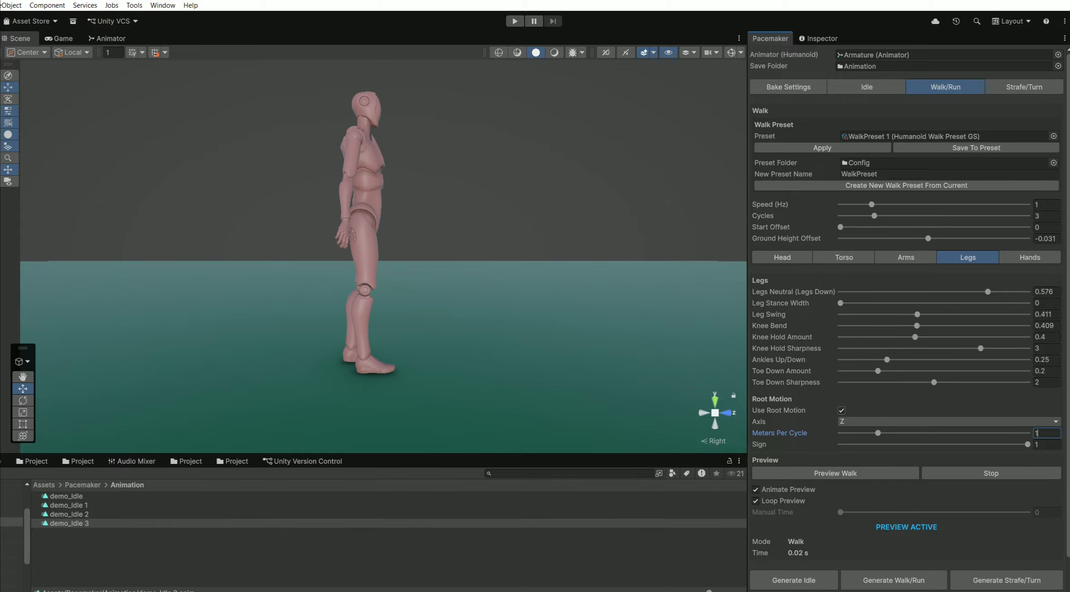
click(841, 411)
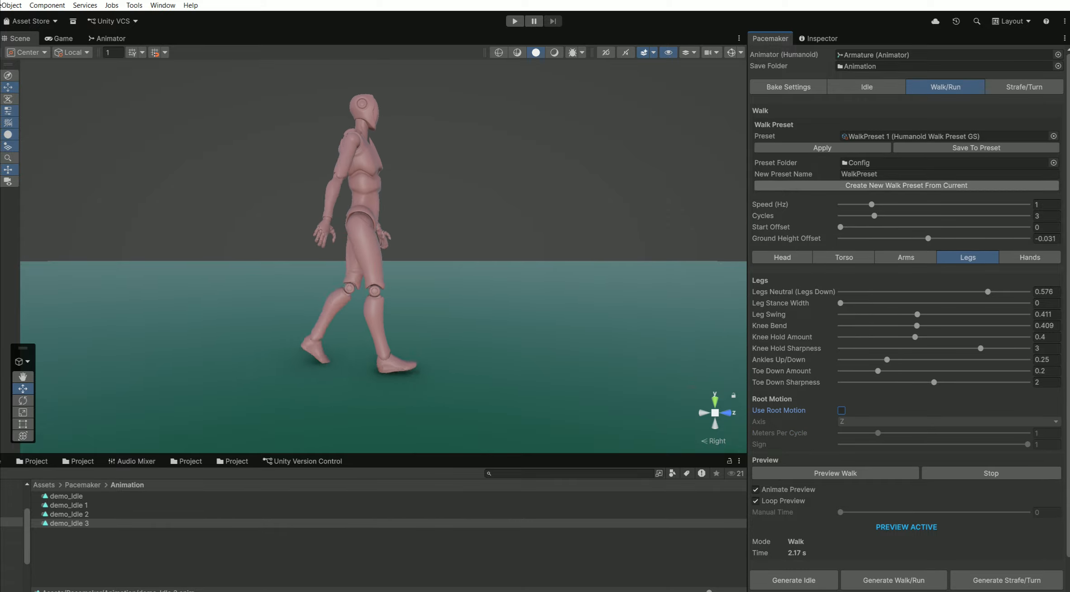
Replace the walk preset with WalkPreset 2 and apply it to the running preview.
click(1053, 136)
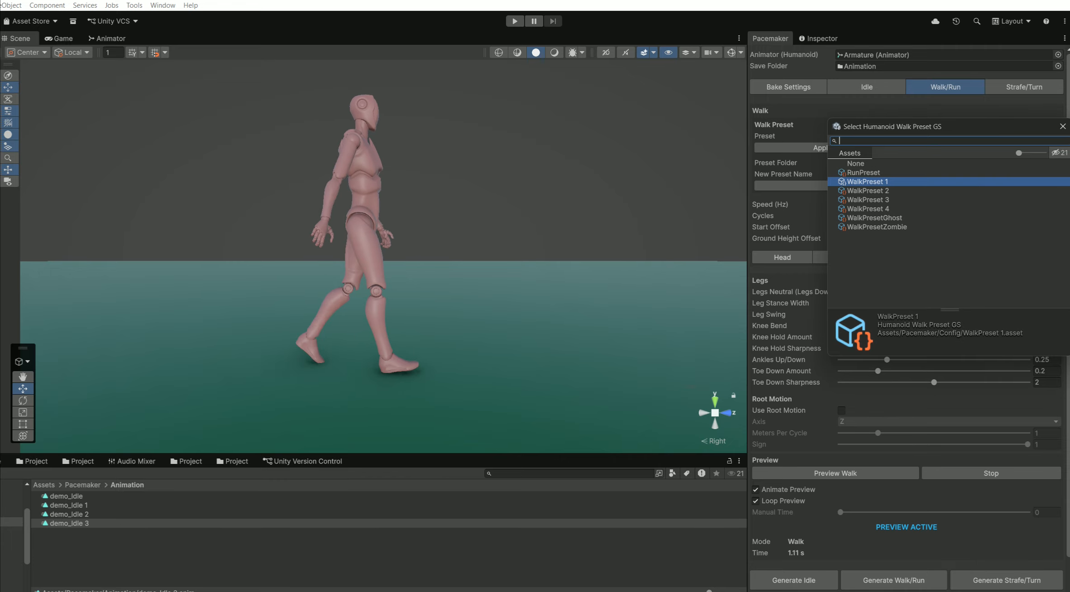
click(867, 190)
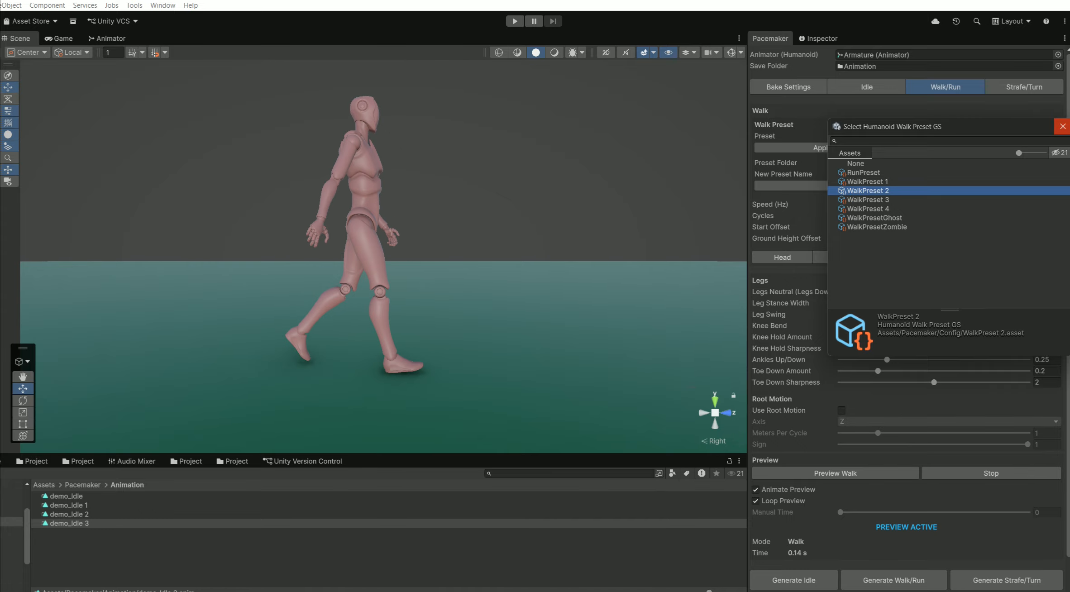
click(1062, 126)
click(810, 148)
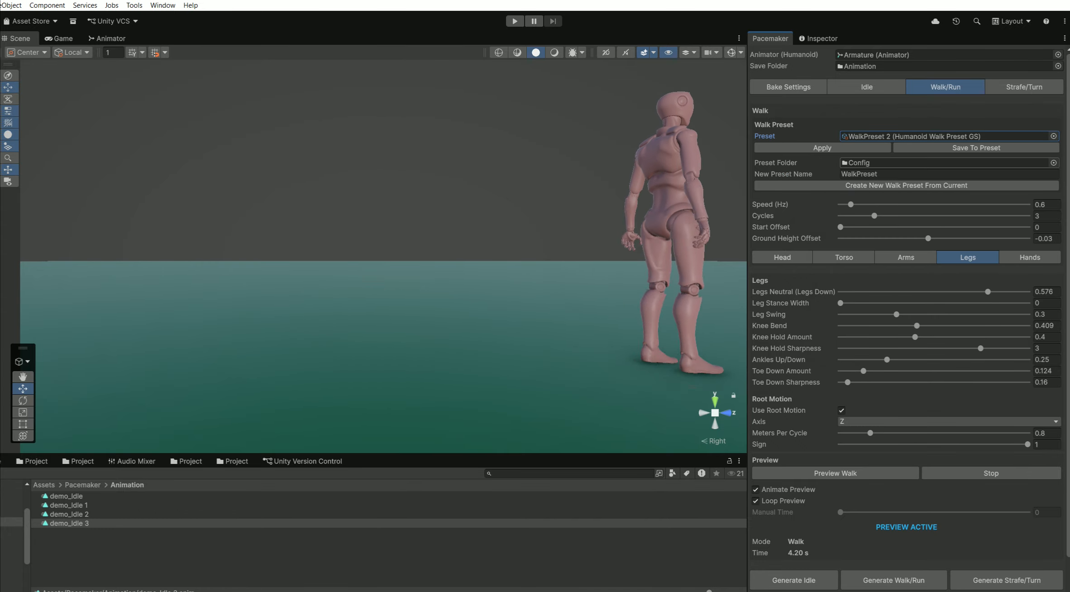
Turn off root motion, load and apply the WalkPreset 3 preset, and preview its walk in place from the front.
click(841, 409)
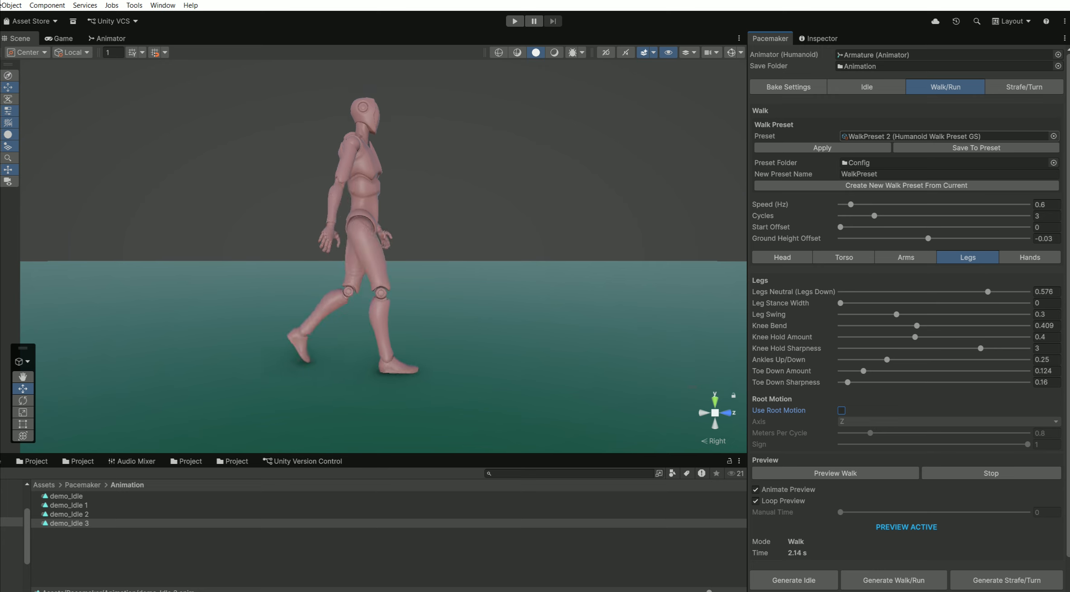
click(1053, 135)
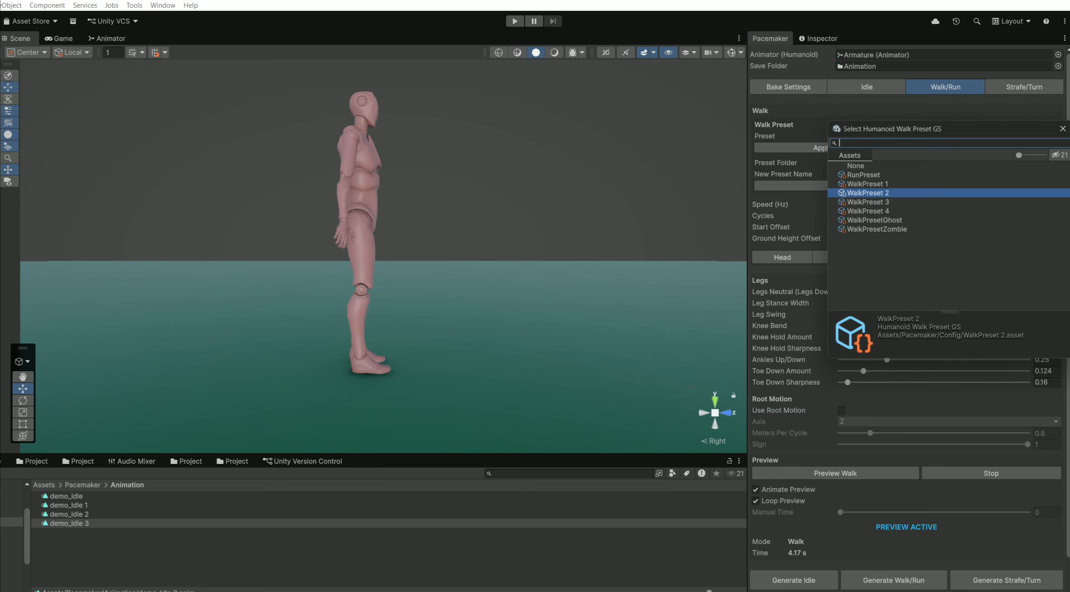
click(868, 202)
click(1062, 129)
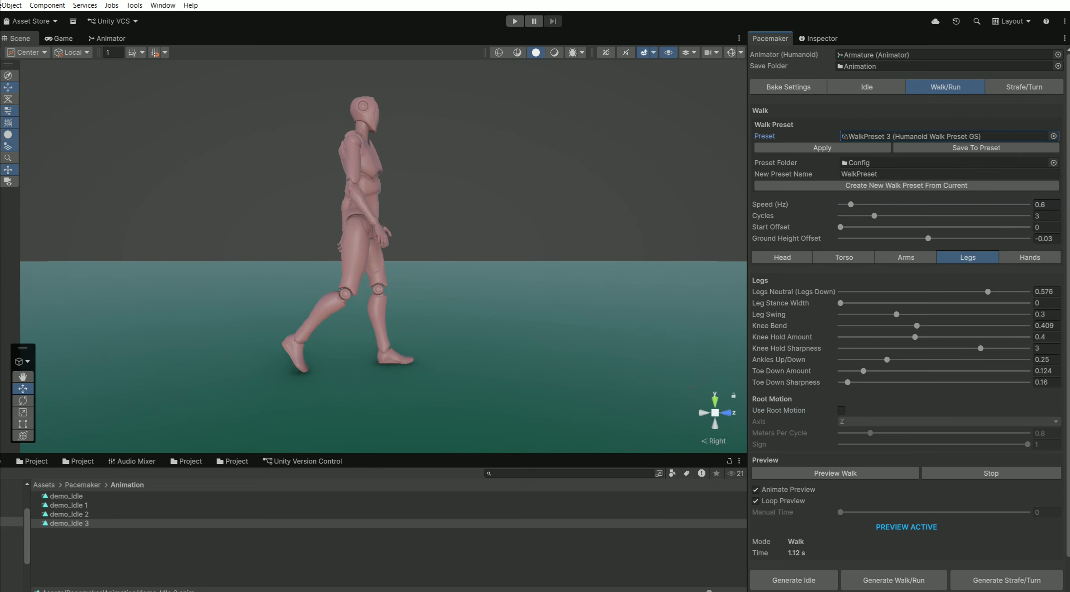
click(822, 148)
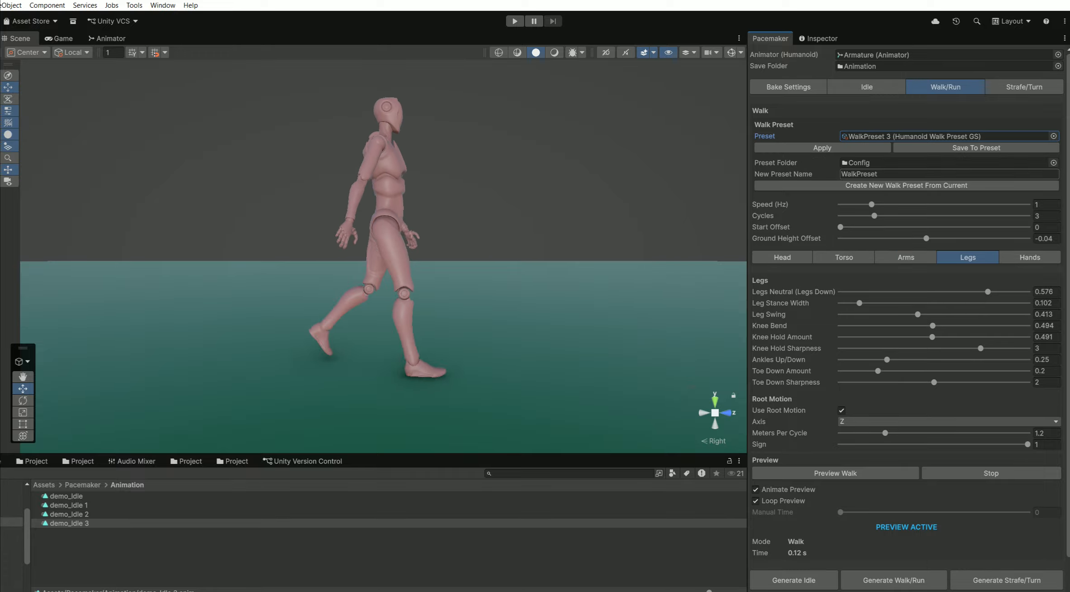
click(841, 410)
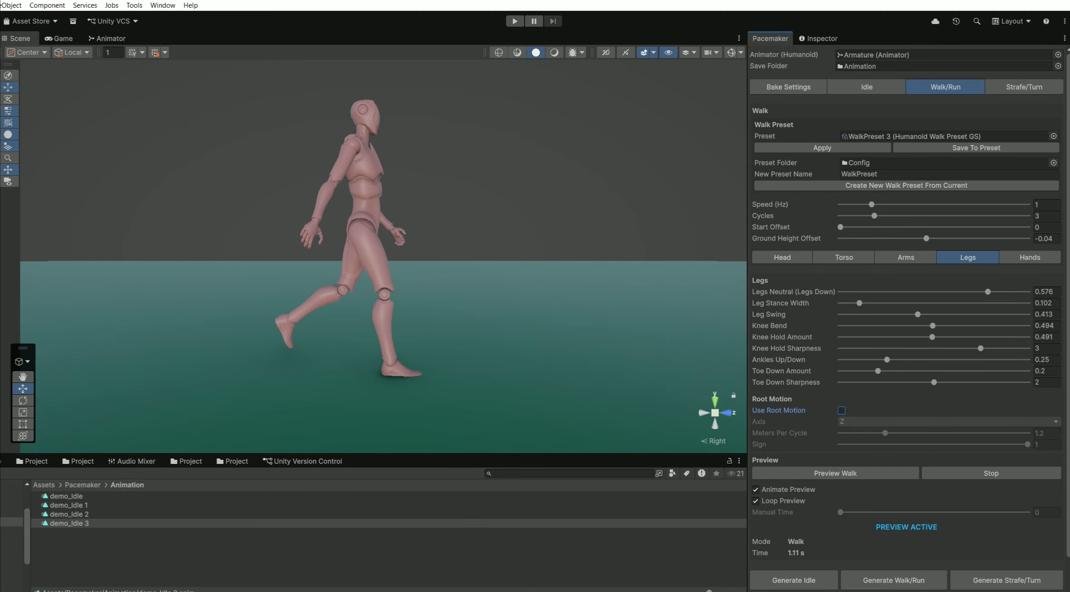
click(704, 412)
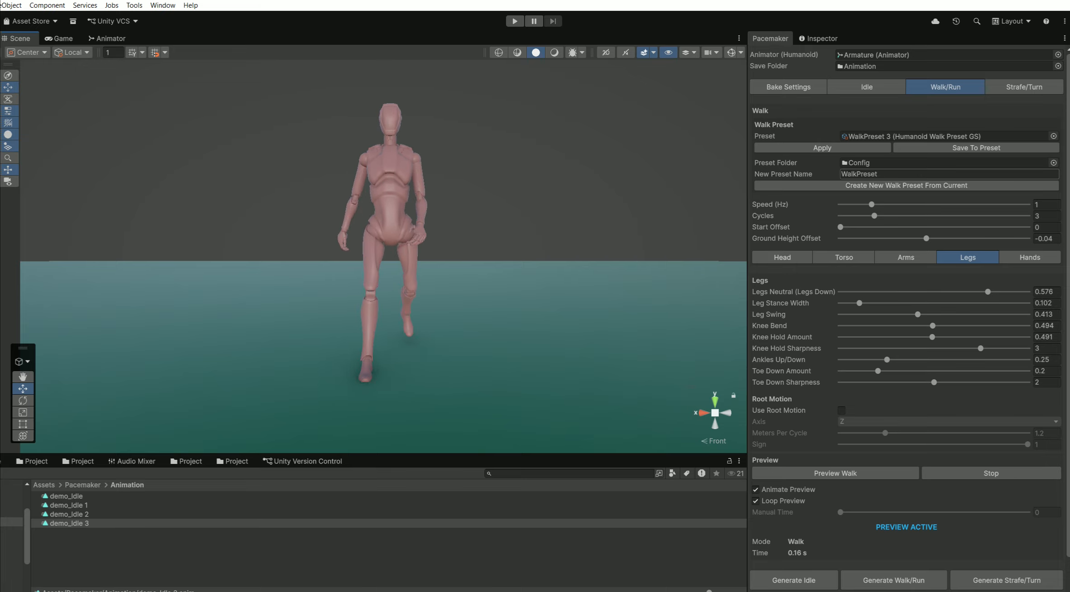
Load and apply the WalkPreset 4 preset, turn off Use Root Motion, and view the walk from the character's left side.
click(1053, 137)
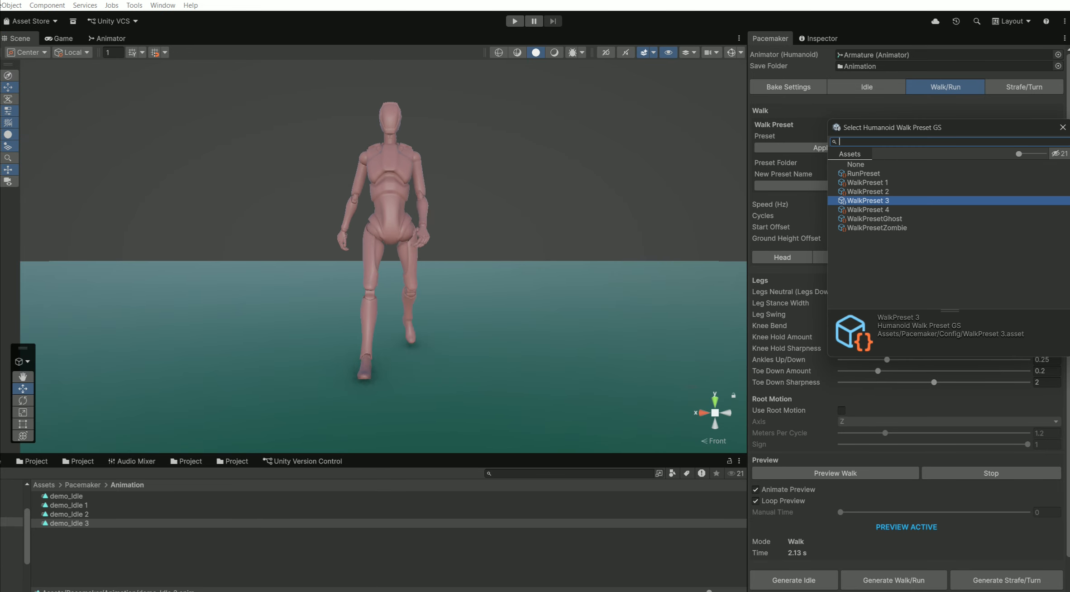
click(867, 210)
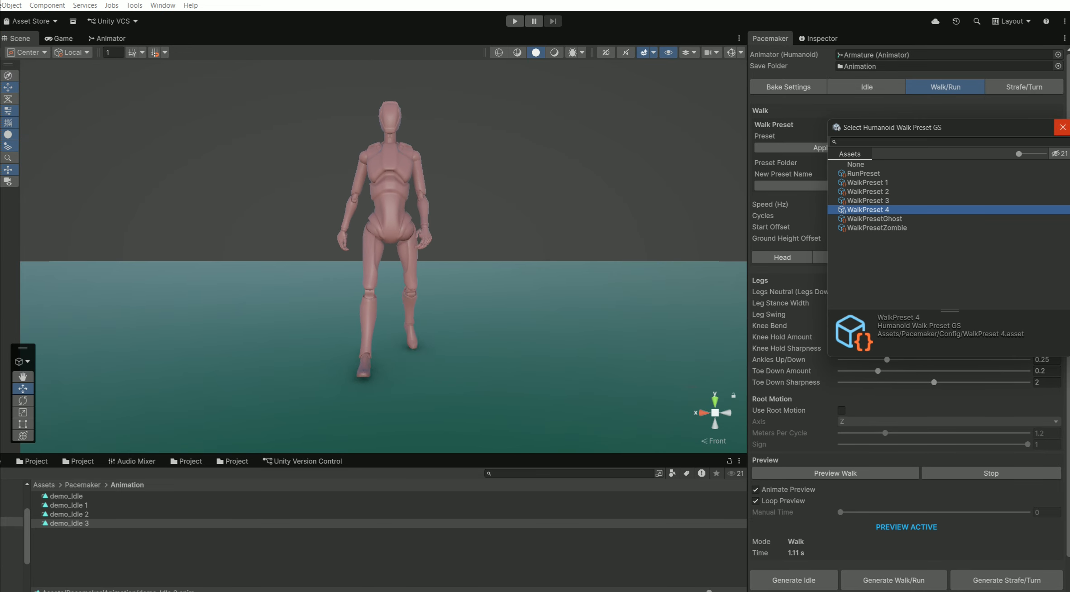
click(1061, 127)
click(822, 148)
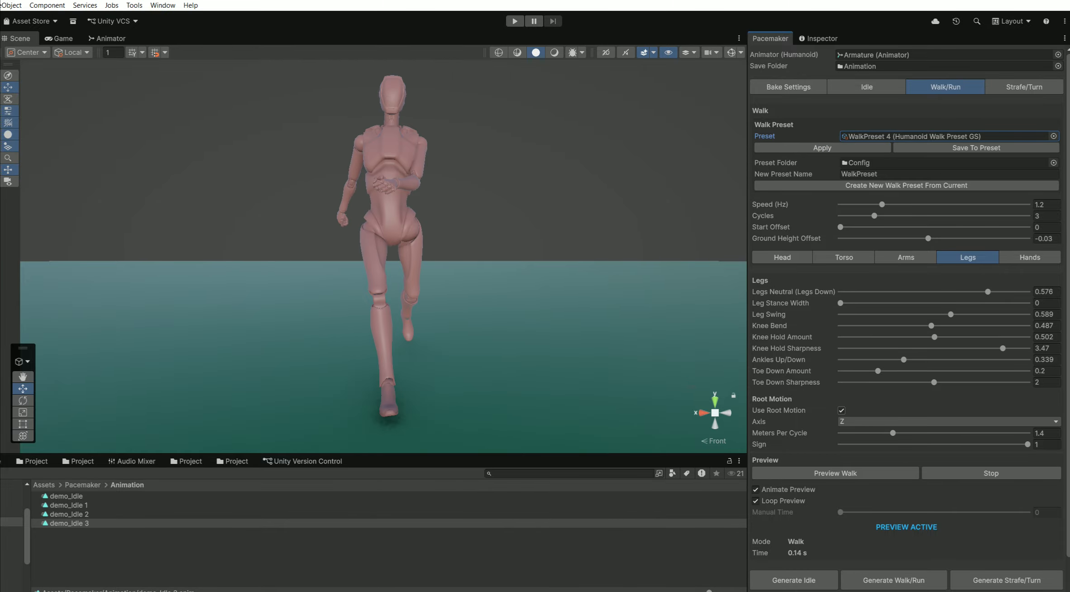
click(841, 410)
click(703, 412)
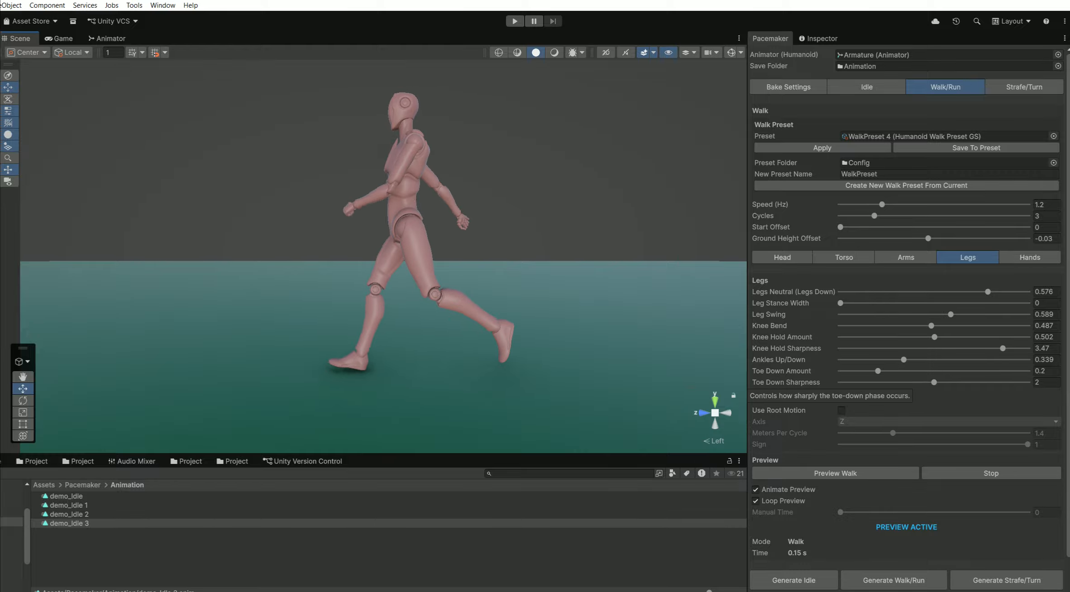
Set Toe Down Amount to about 0.306 and Toe Down Sharpness to about 0.46, and save the settings as a new walk preset named newpreset.
mouse_move(877, 371)
mouse_down()
mouse_move(930, 371)
mouse_move(897, 370)
mouse_up()
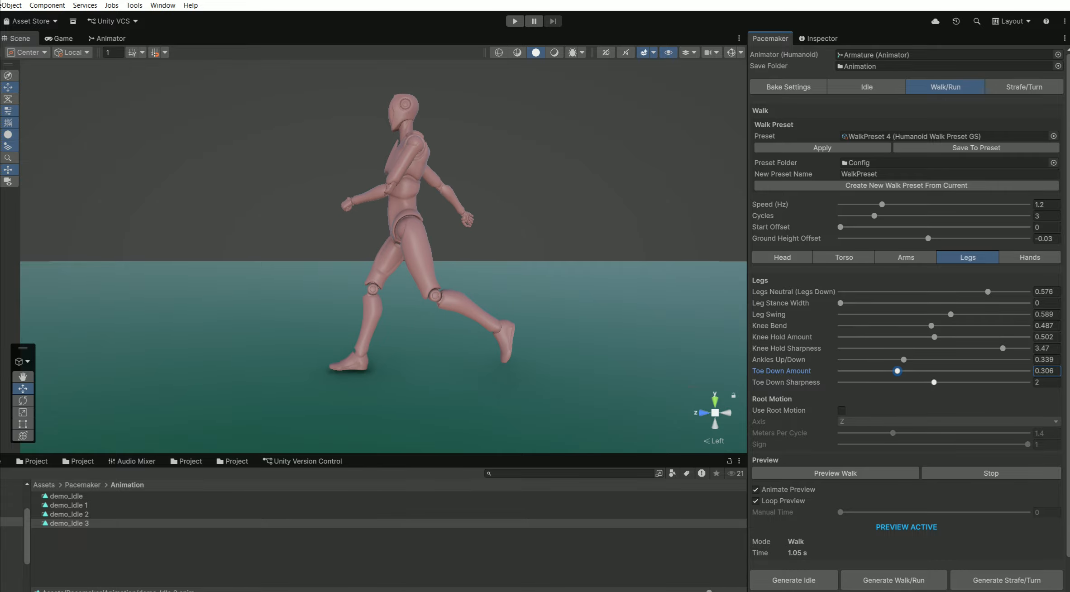
drag(934, 382, 861, 382)
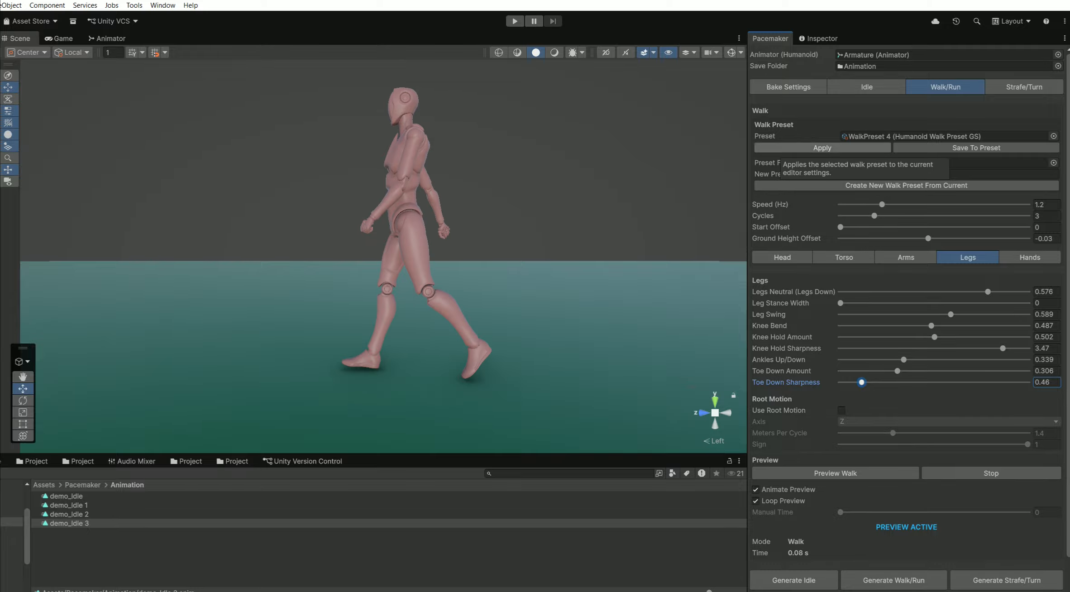
click(858, 174)
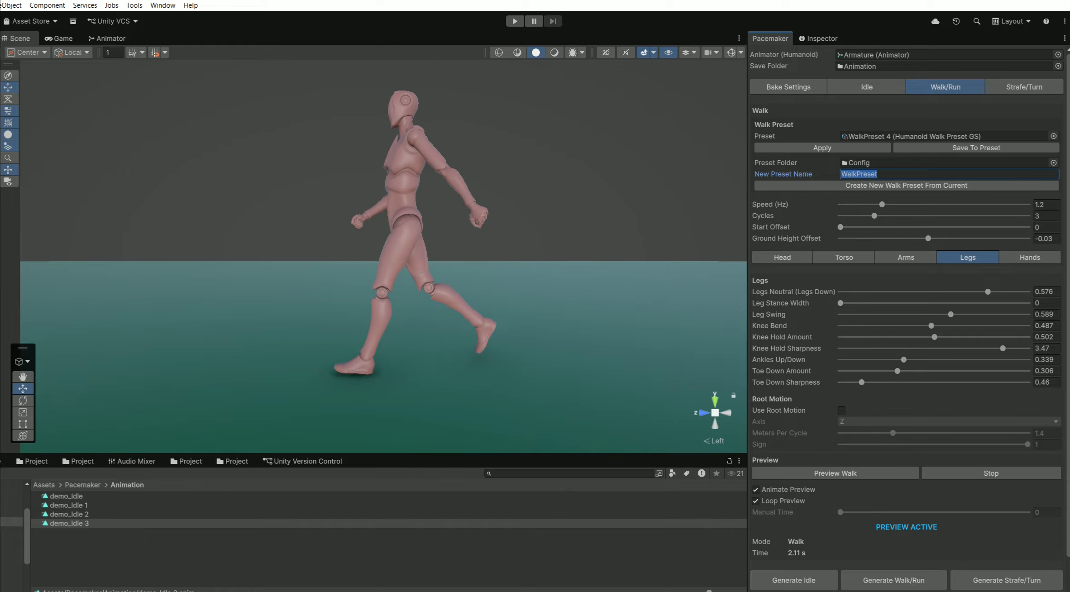
text(newp)
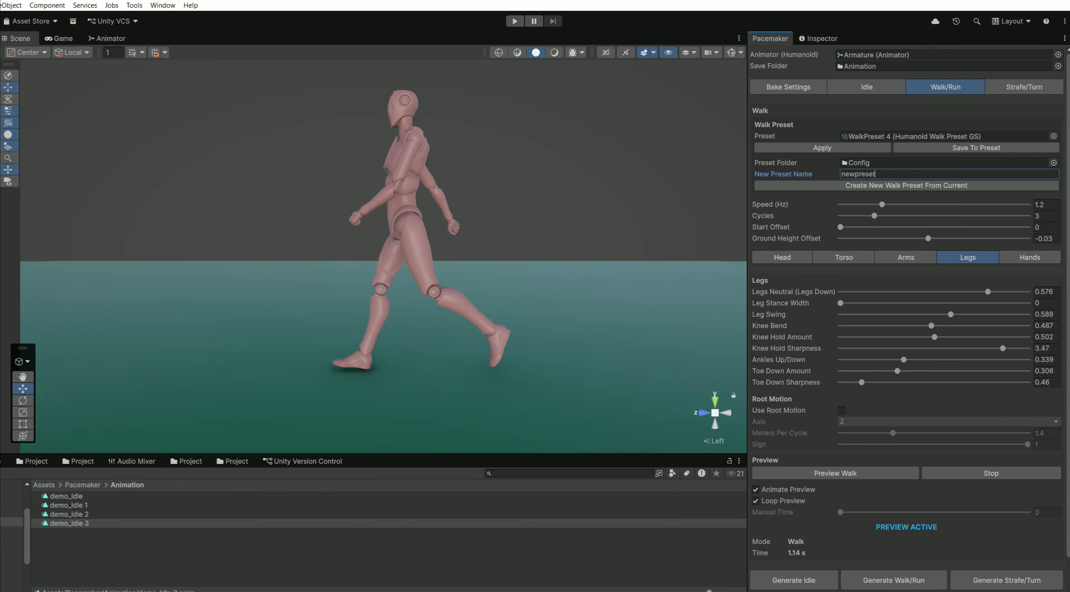
click(906, 185)
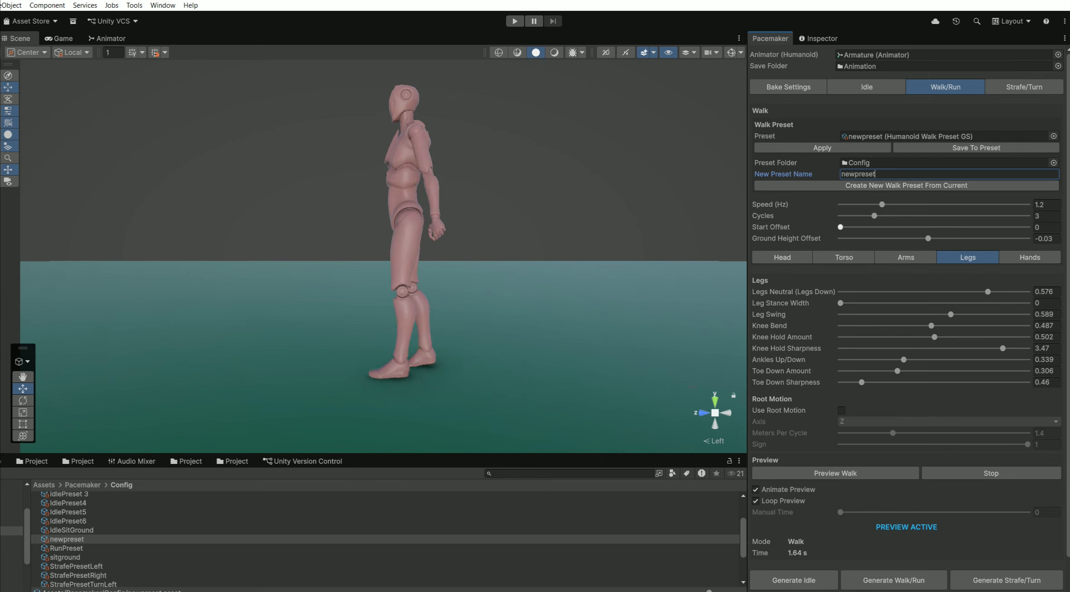
click(1053, 136)
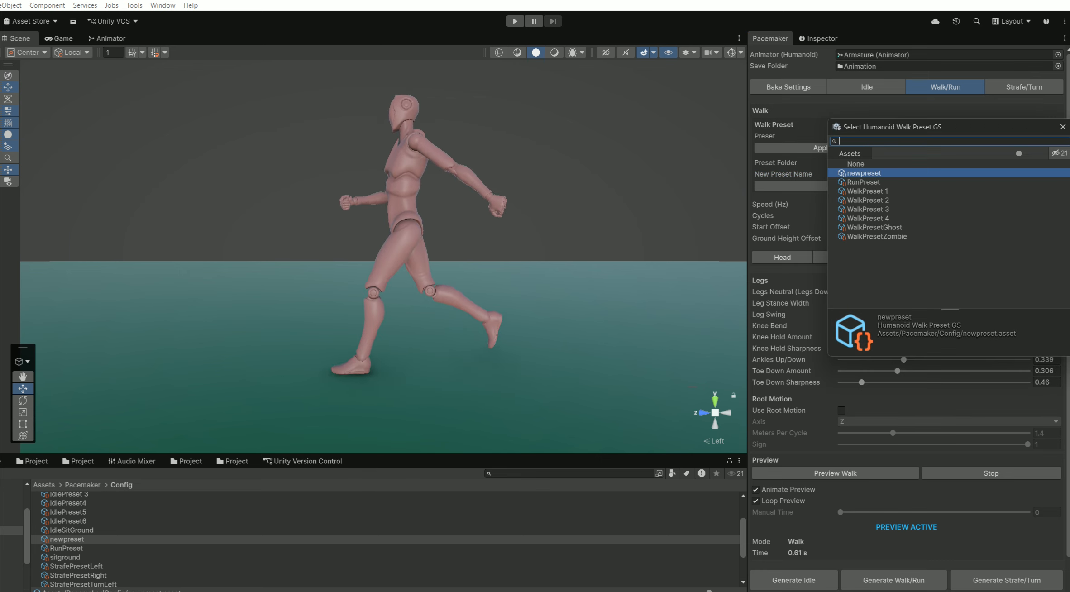
click(868, 218)
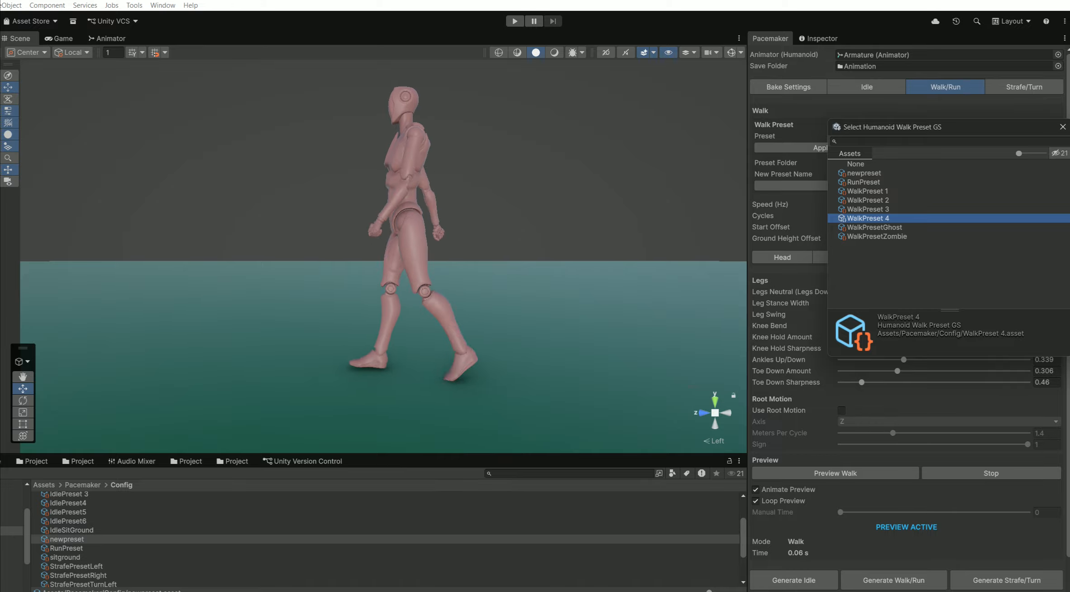
click(1062, 127)
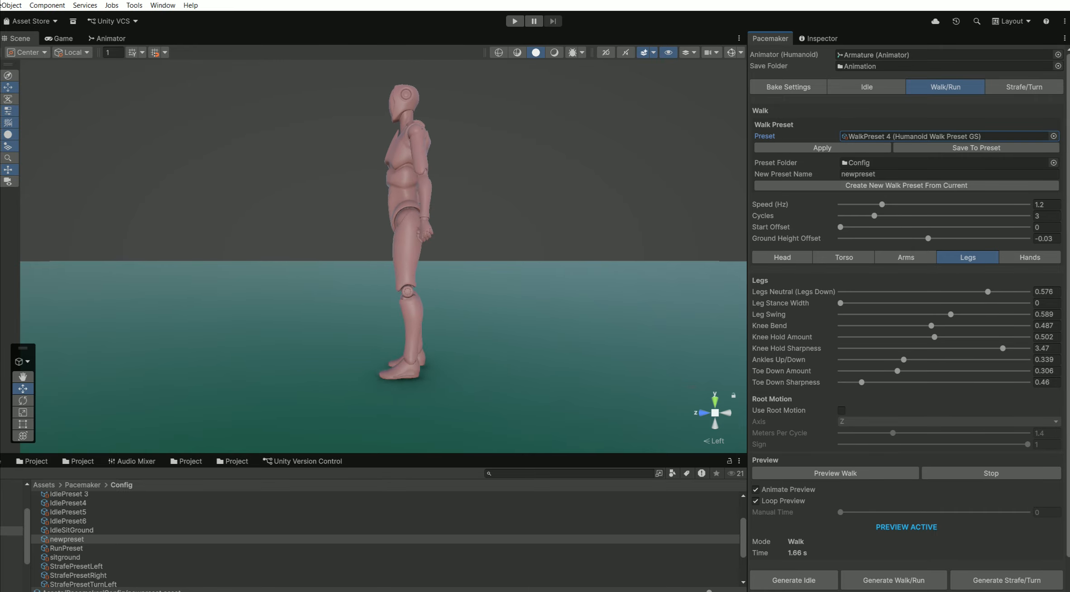
Load the WalkPresetGhost preset and apply it to the running preview.
click(1052, 136)
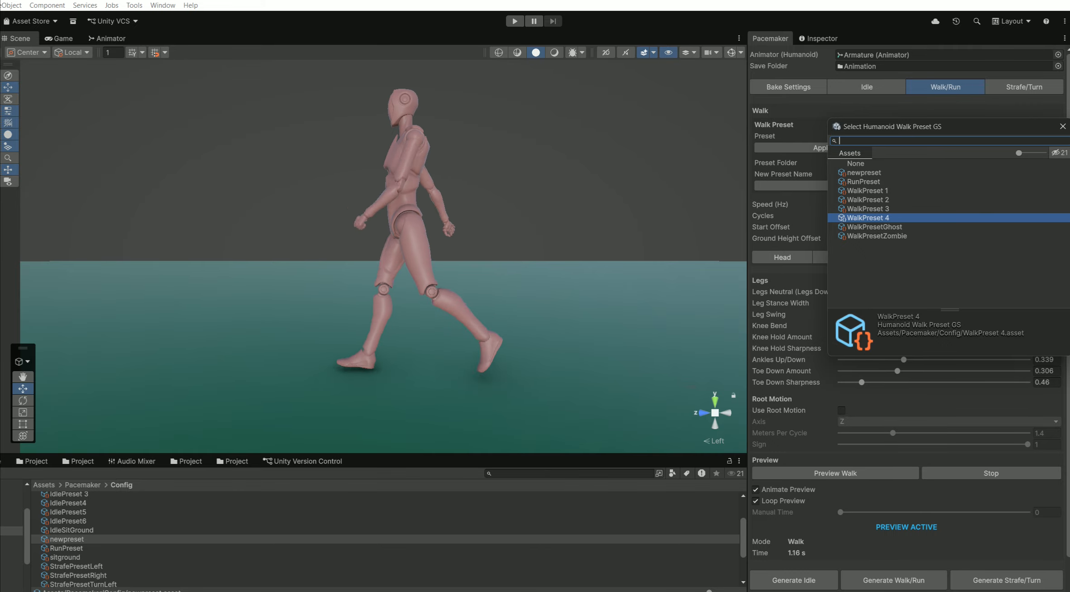
click(874, 227)
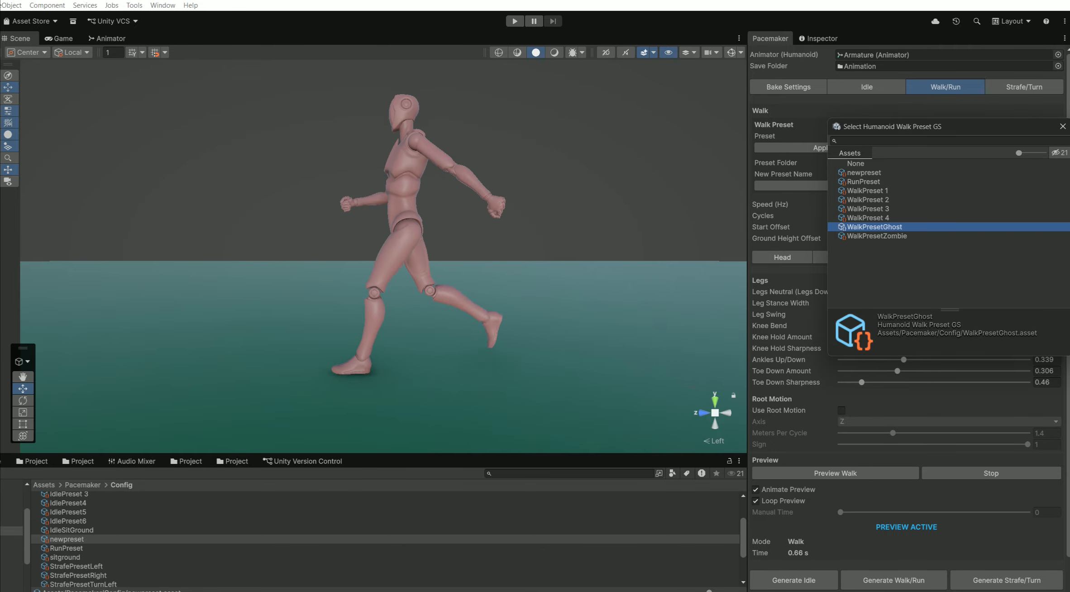
click(1062, 126)
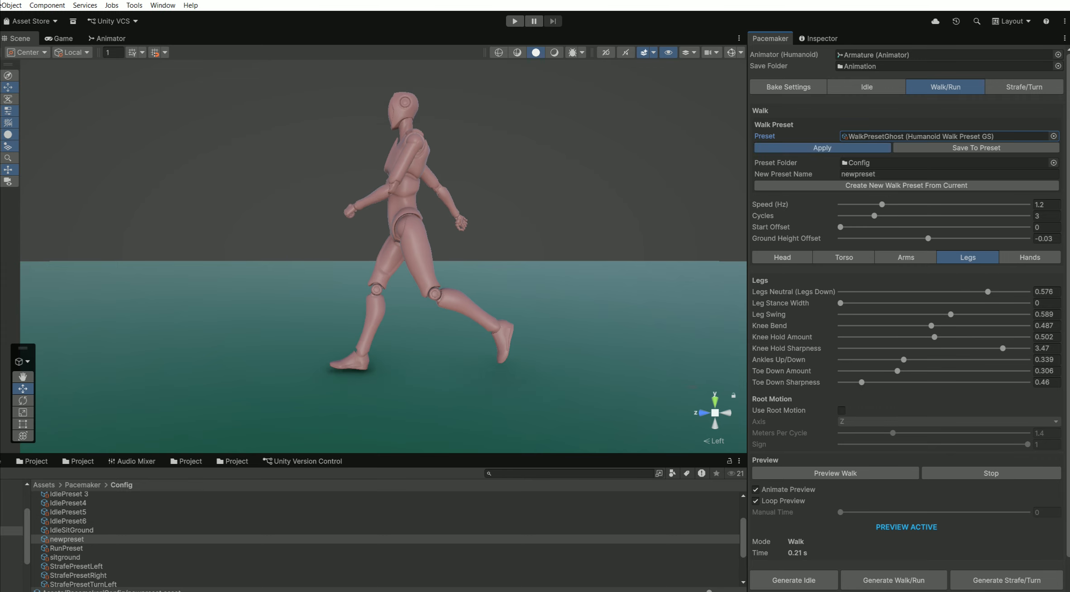
click(822, 147)
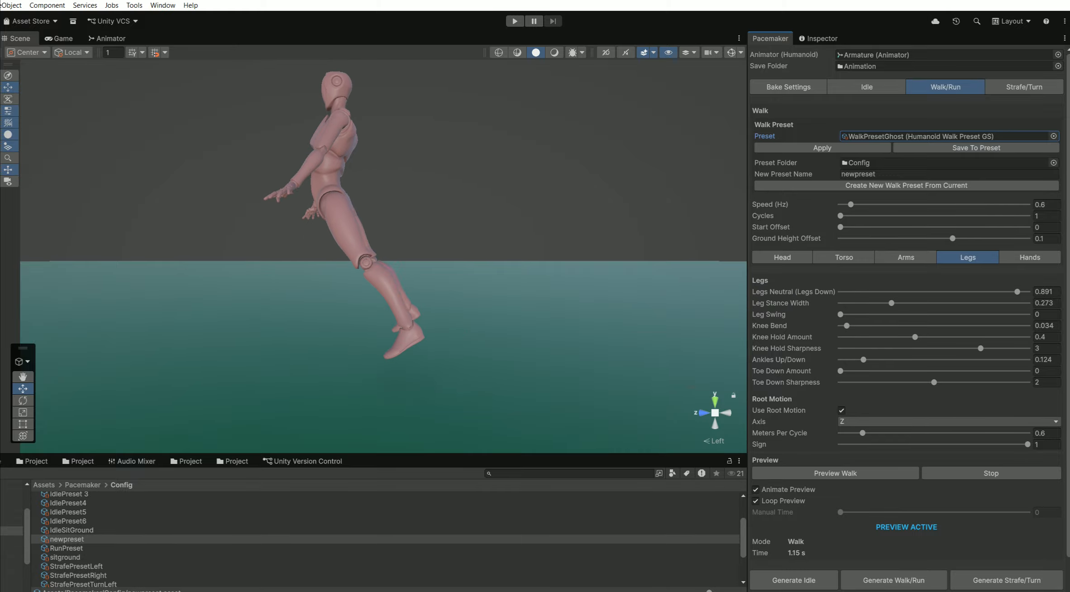
Examine the ghost walk from the front and both sides, with root motion and in place without it.
click(726, 413)
click(726, 413)
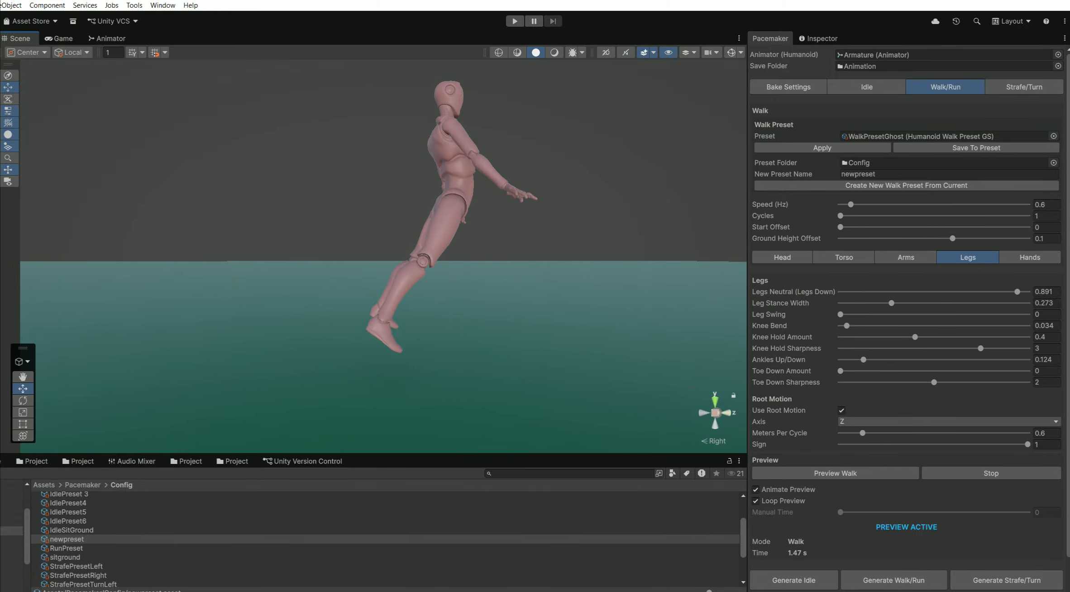
click(727, 413)
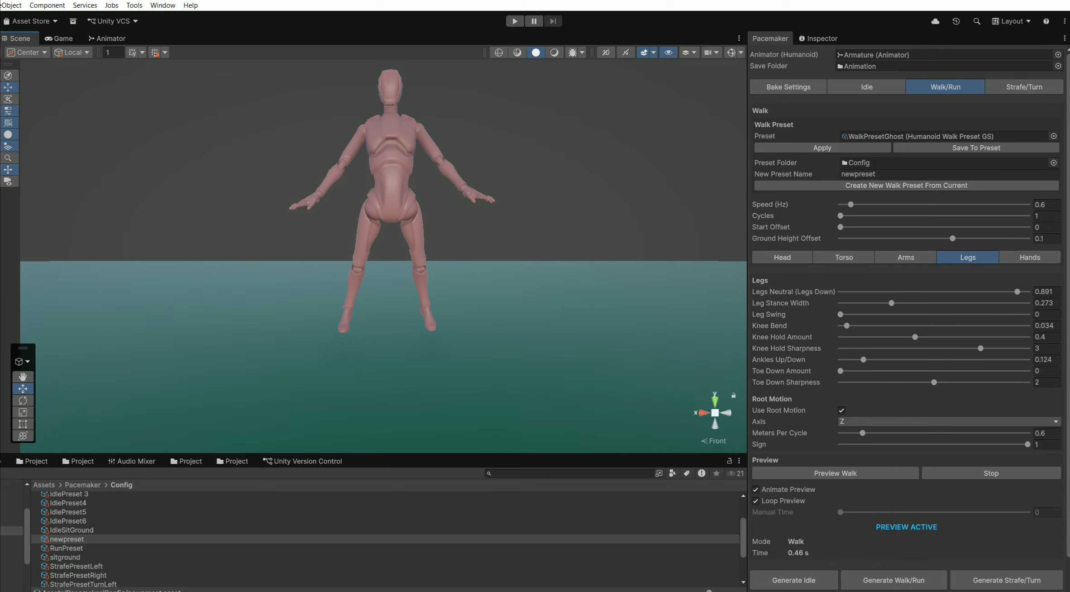
click(841, 410)
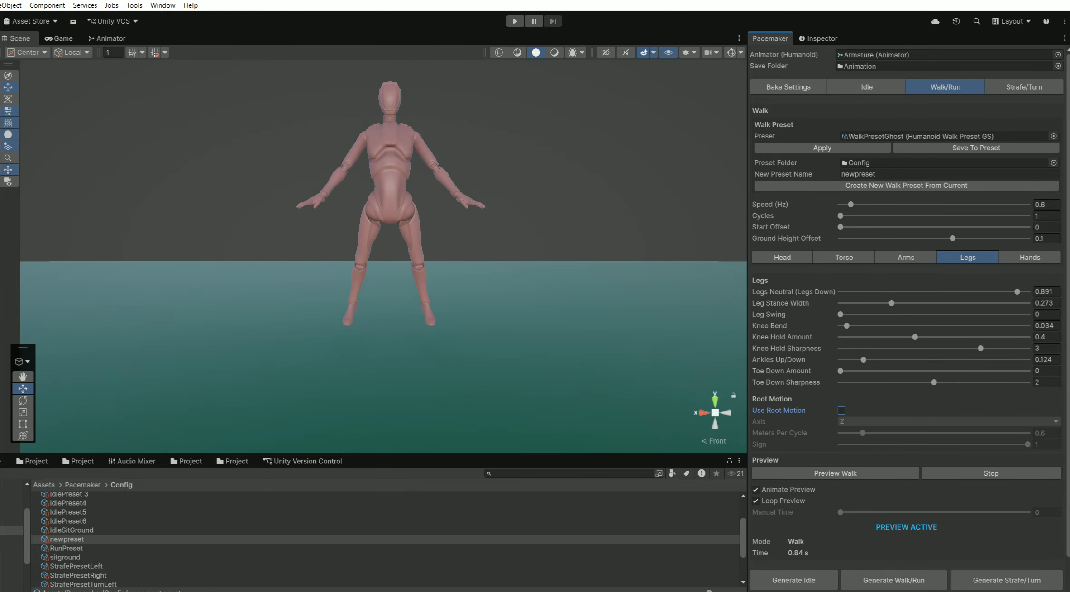
click(726, 412)
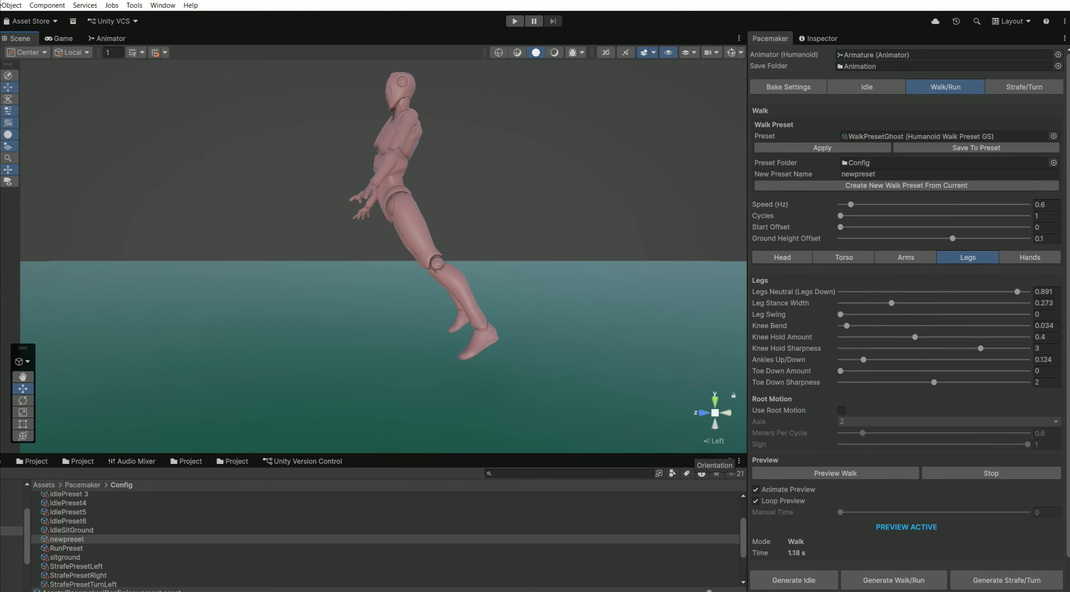
click(726, 413)
click(727, 413)
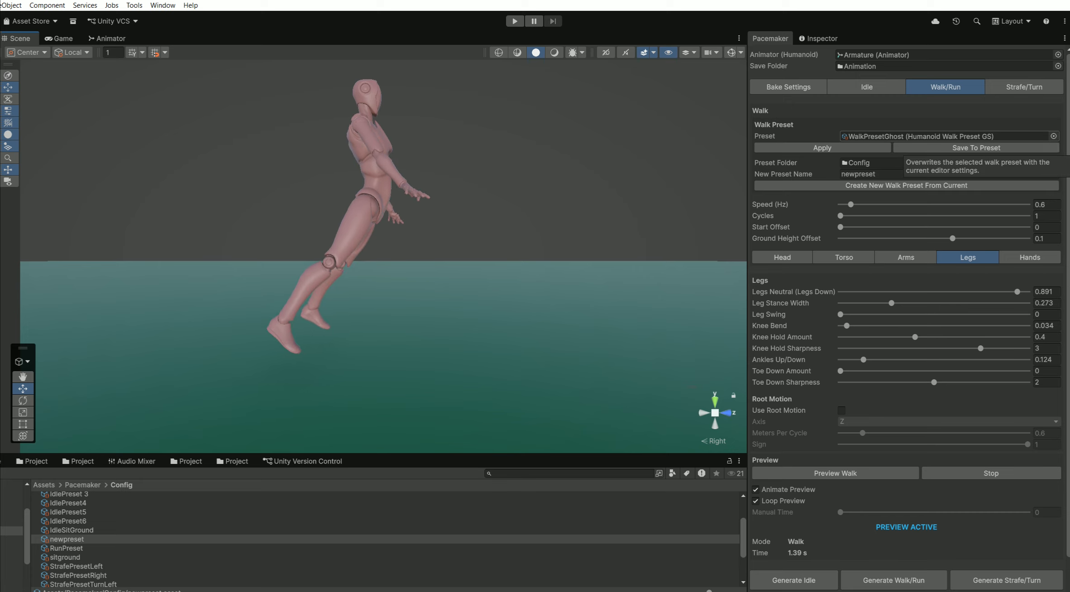
Load and apply the WalkPresetZombie preset, and preview its walk from the front and the character's left side.
click(1053, 136)
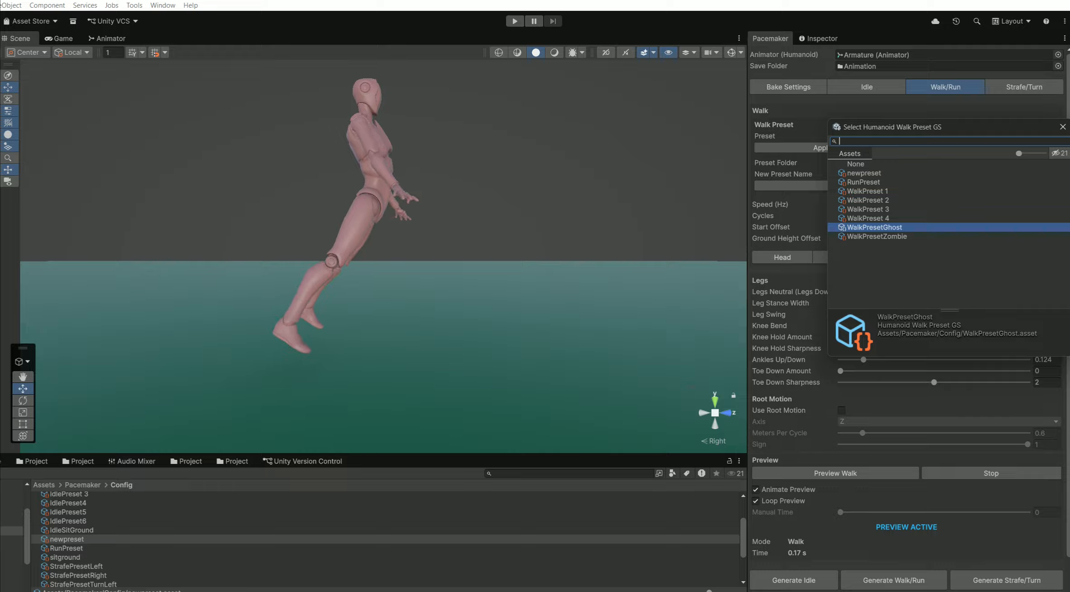
click(876, 236)
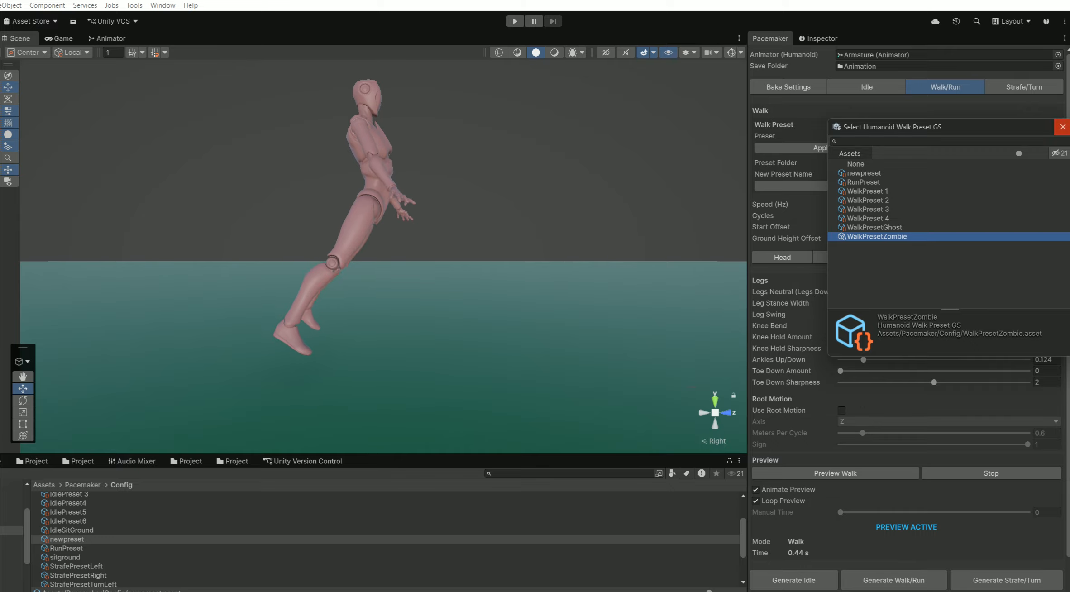
click(1062, 128)
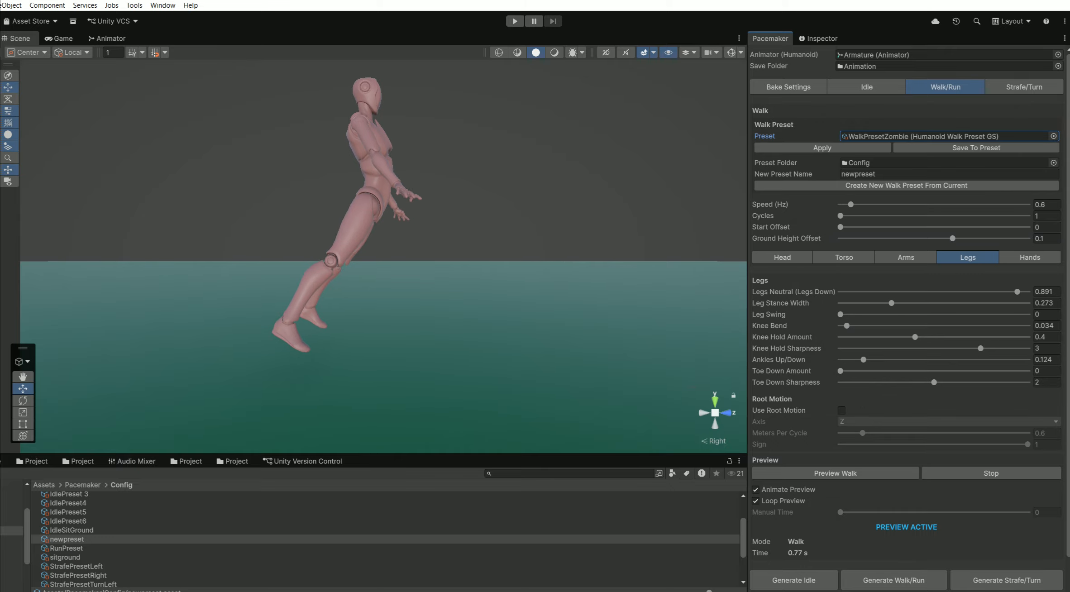
click(822, 147)
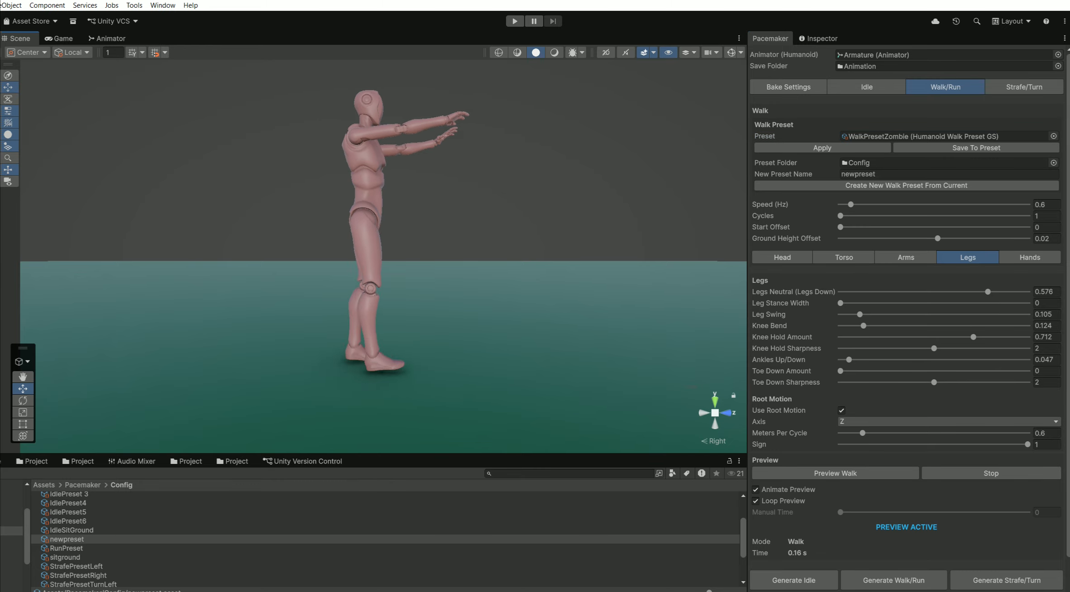
click(726, 413)
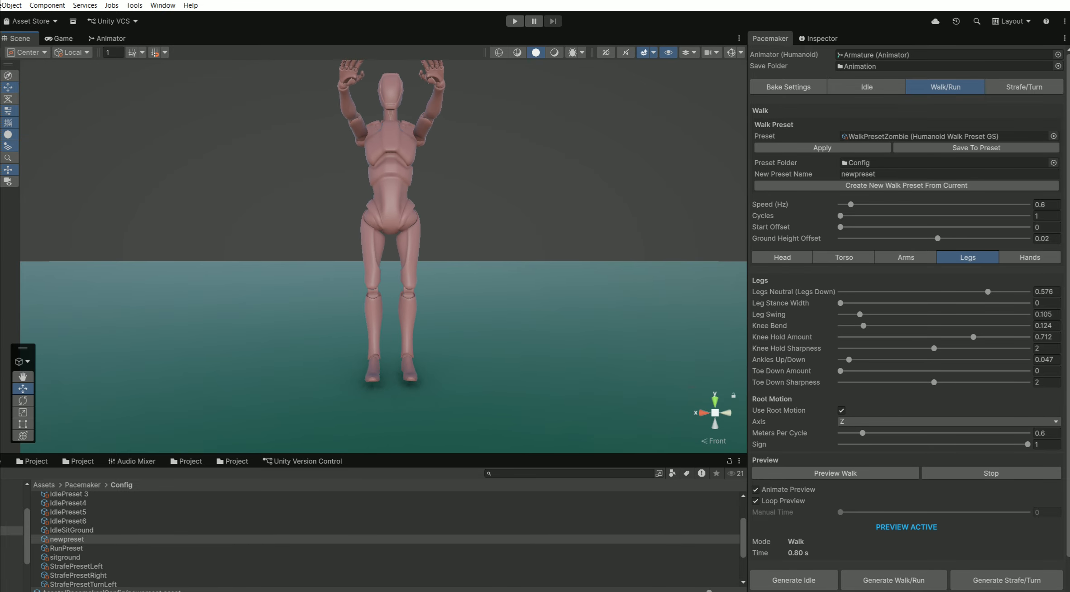
click(725, 413)
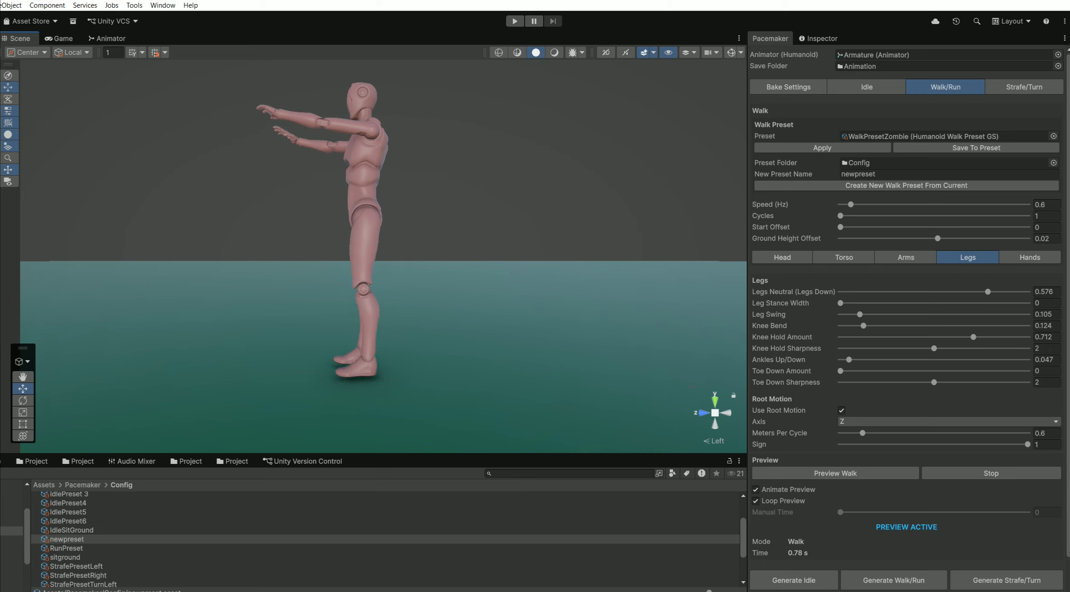
Turn off Use Root Motion, set Toe Down Amount to about 0.135 and Toe Down Sharpness to about 0.39, and generate the walk clip.
click(841, 411)
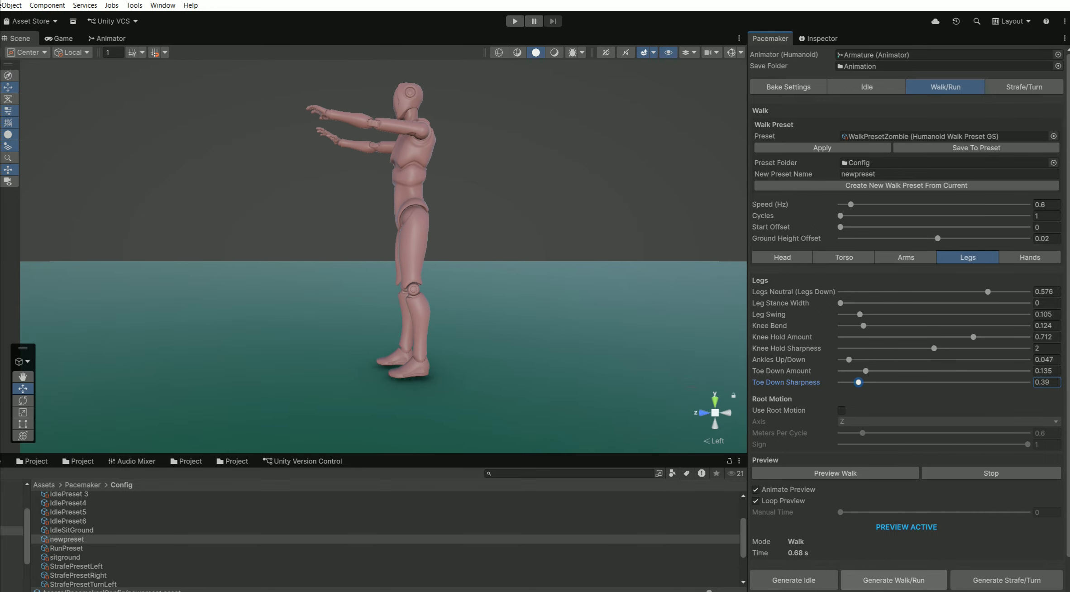
click(893, 580)
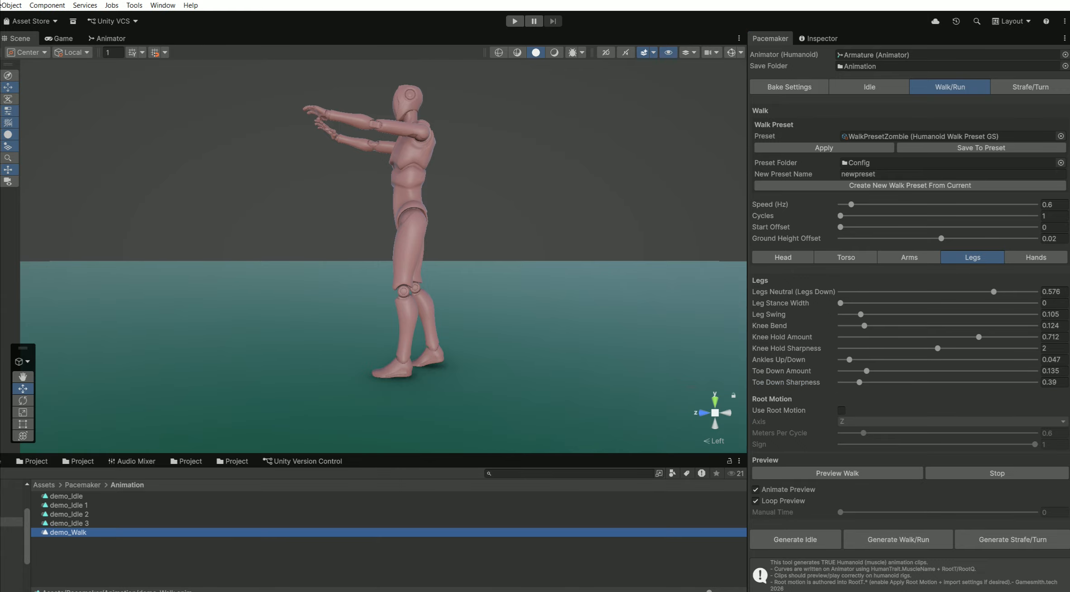
Play the generated demo_Walk clip in its animation preview, and return to the walk settings.
click(818, 38)
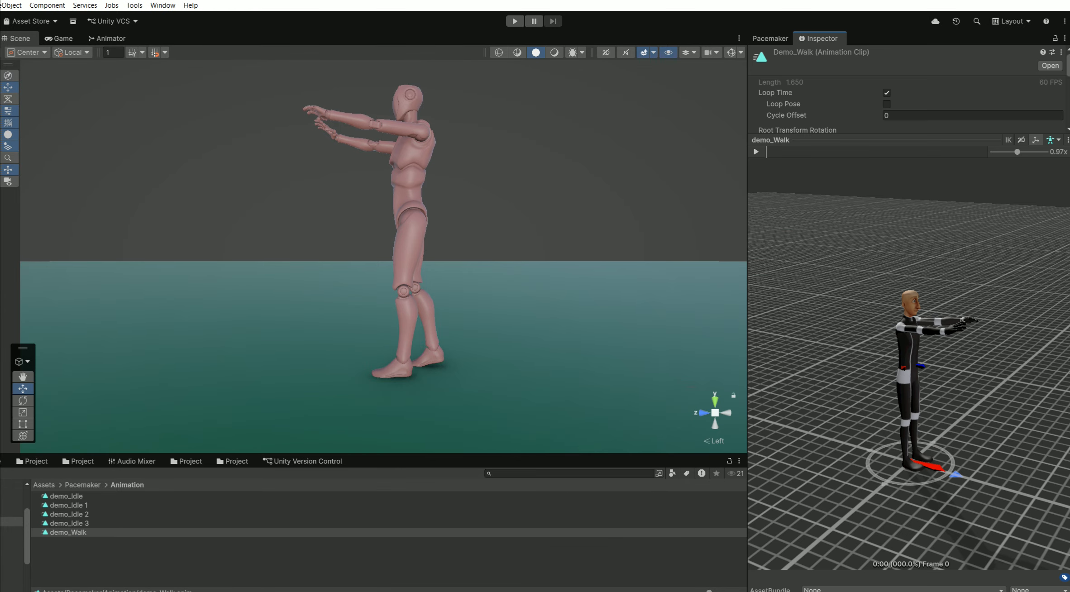
click(755, 152)
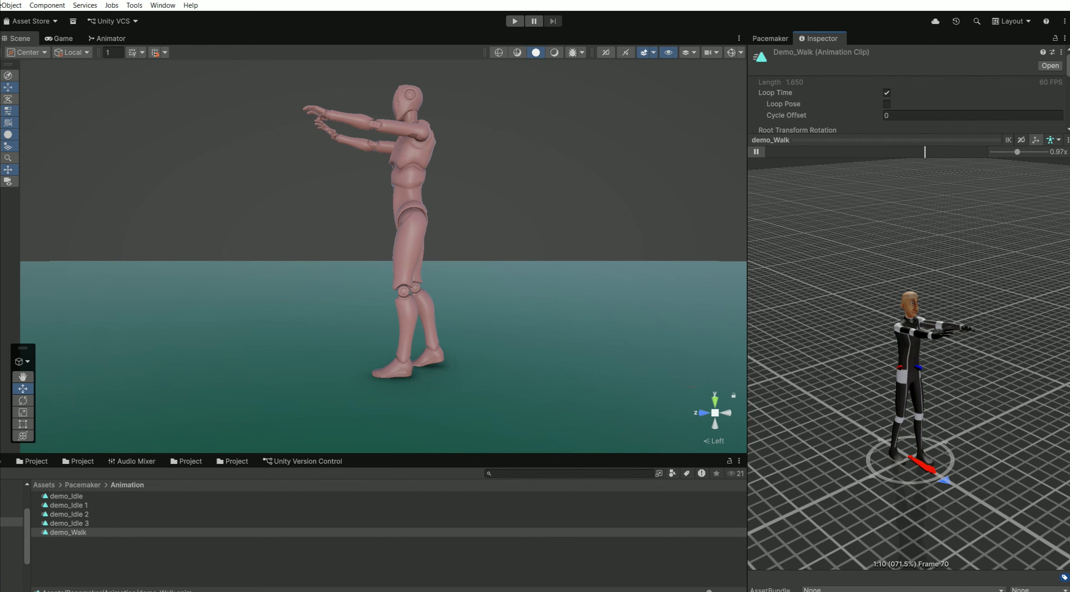
click(770, 39)
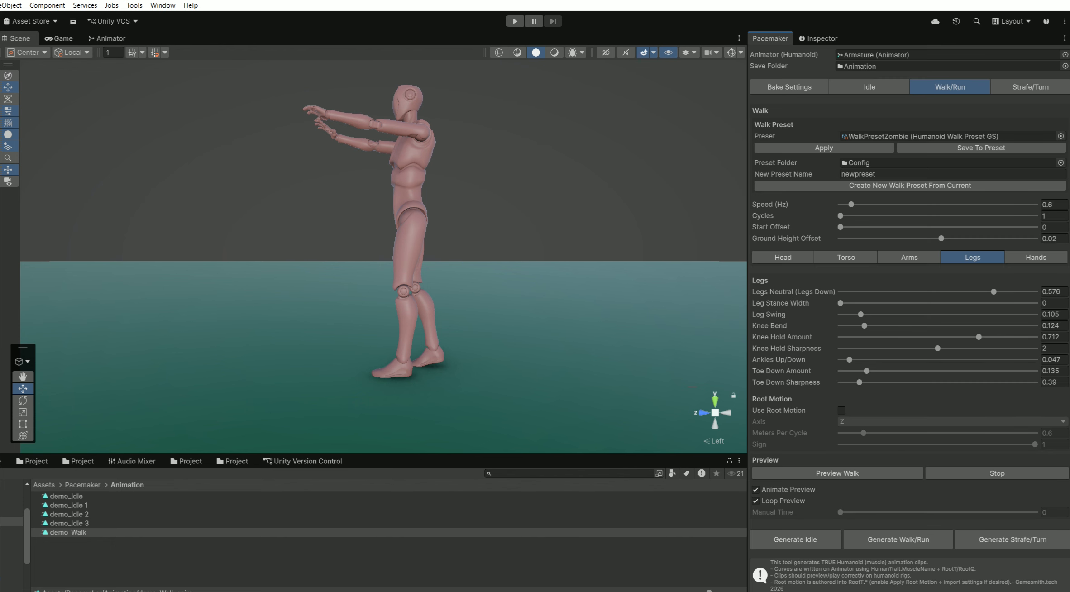
Turn on Use Root Motion for the zombie walk and generate another walk clip.
click(841, 410)
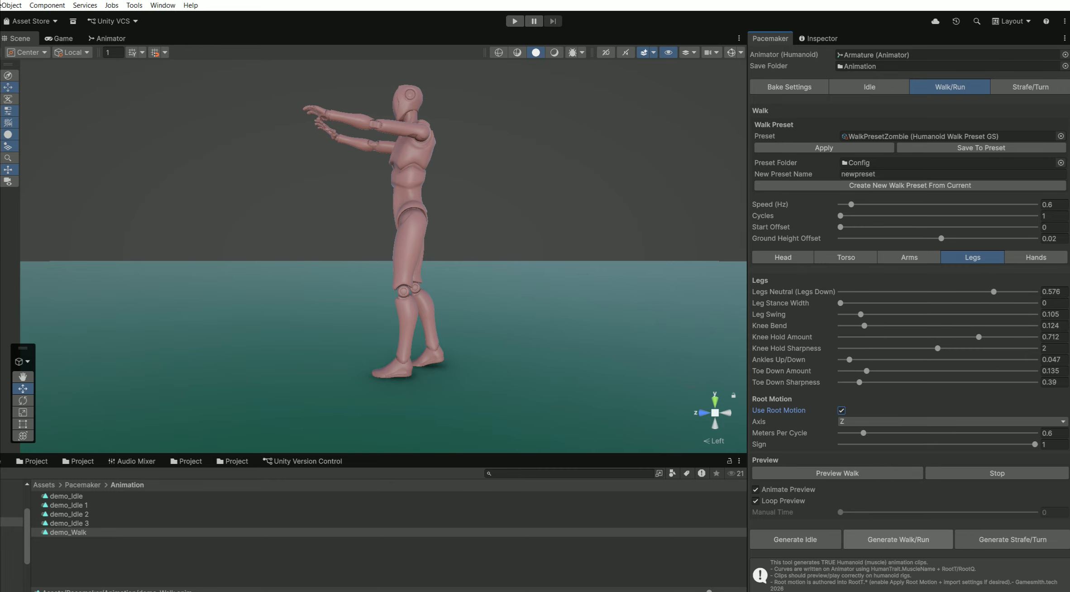
click(898, 539)
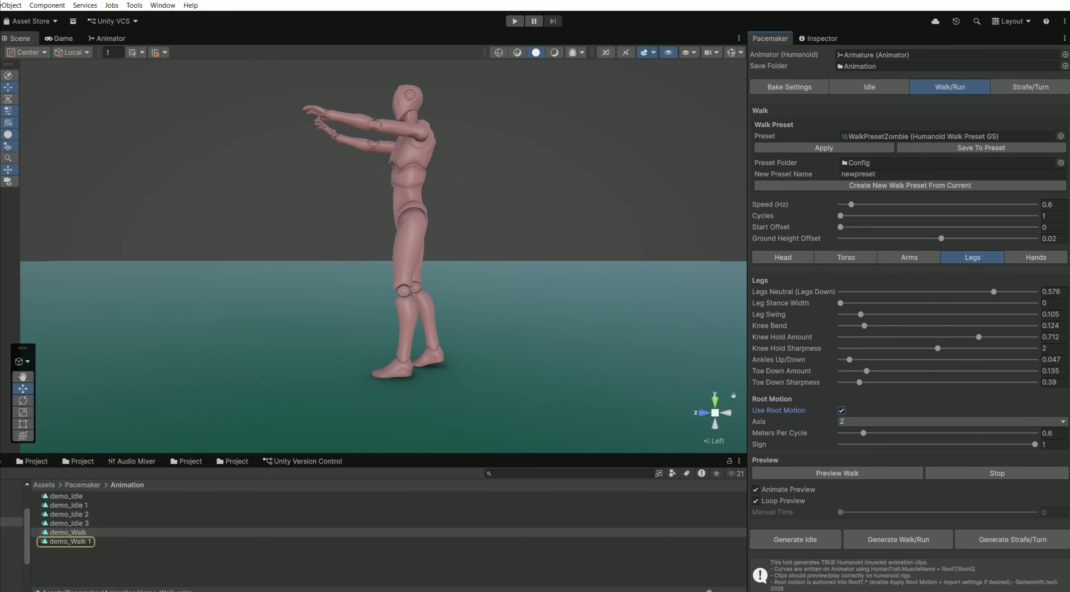
Play the demo_Walk 1 clip in its animation preview and examine the motion from the opposite side.
click(70, 542)
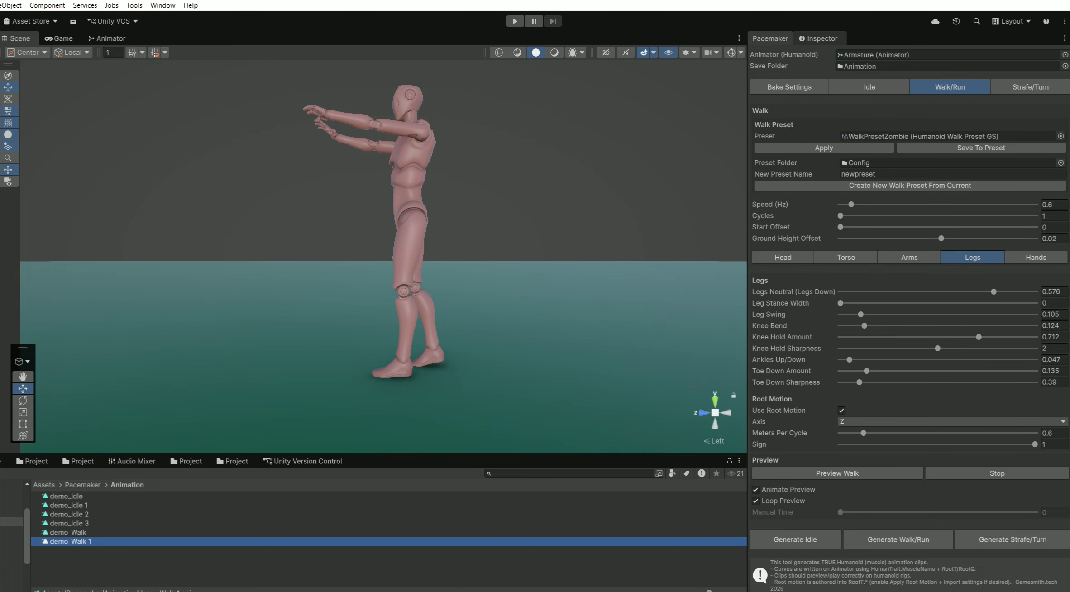
click(819, 39)
click(755, 151)
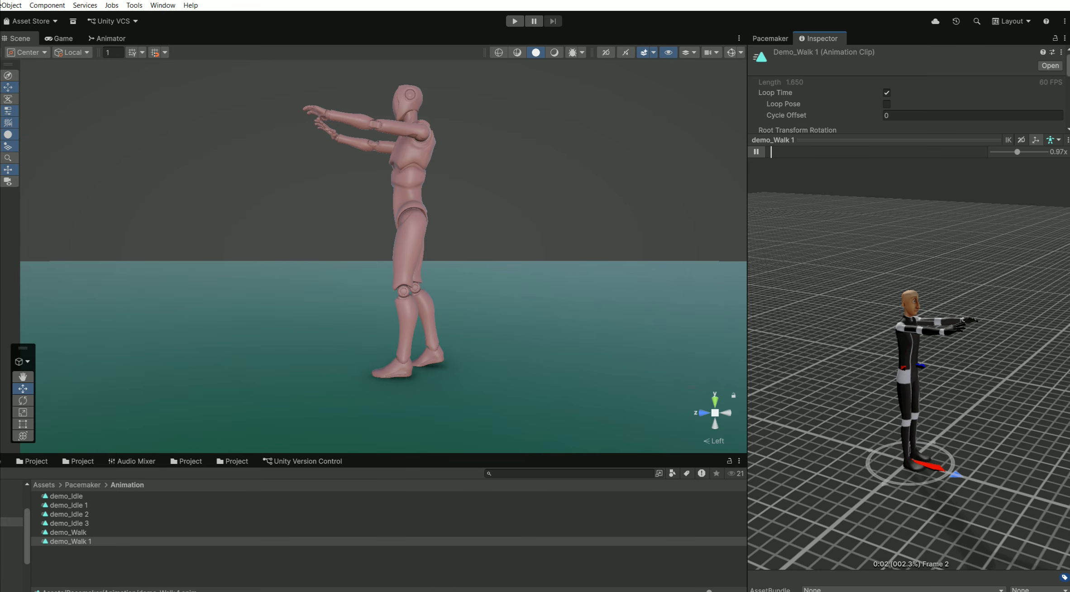
drag(869, 394, 665, 395)
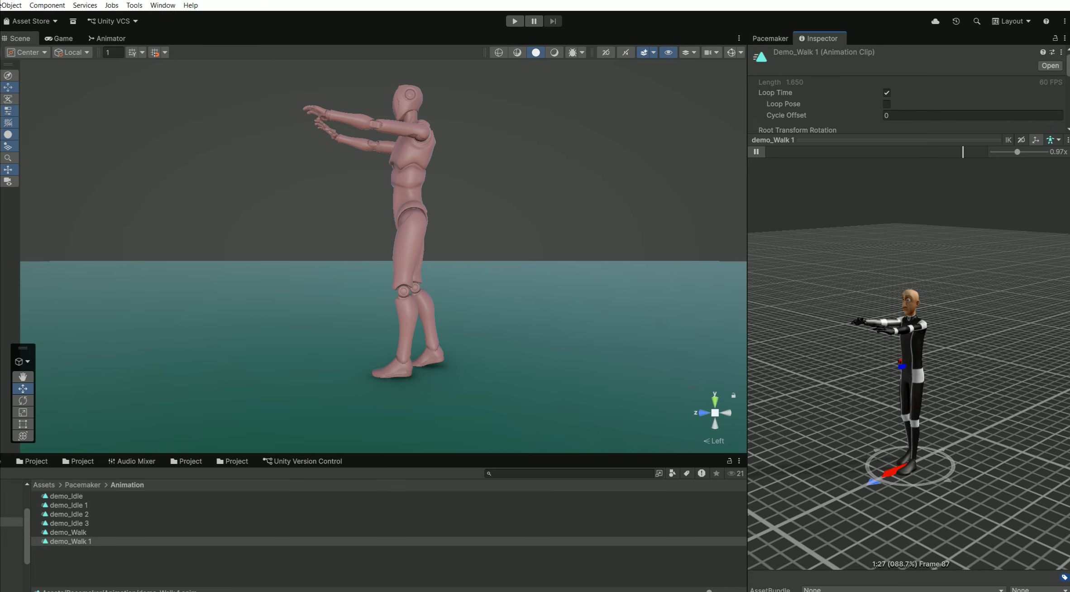
click(756, 152)
click(769, 38)
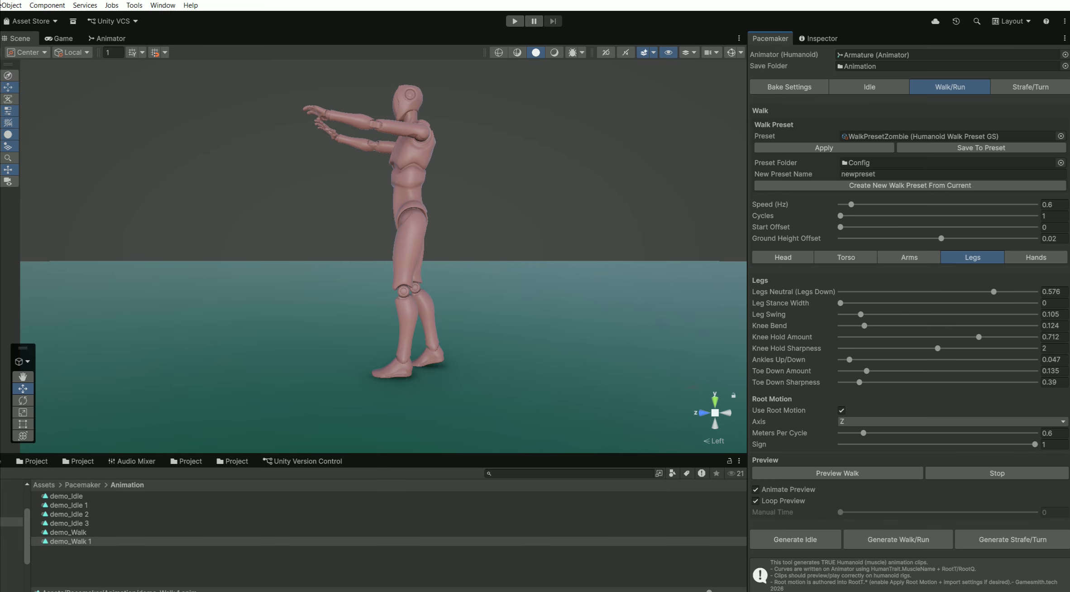
Load and apply the WalkPresetGhost preset, preview it, and generate a walk clip from it with root motion.
click(1060, 136)
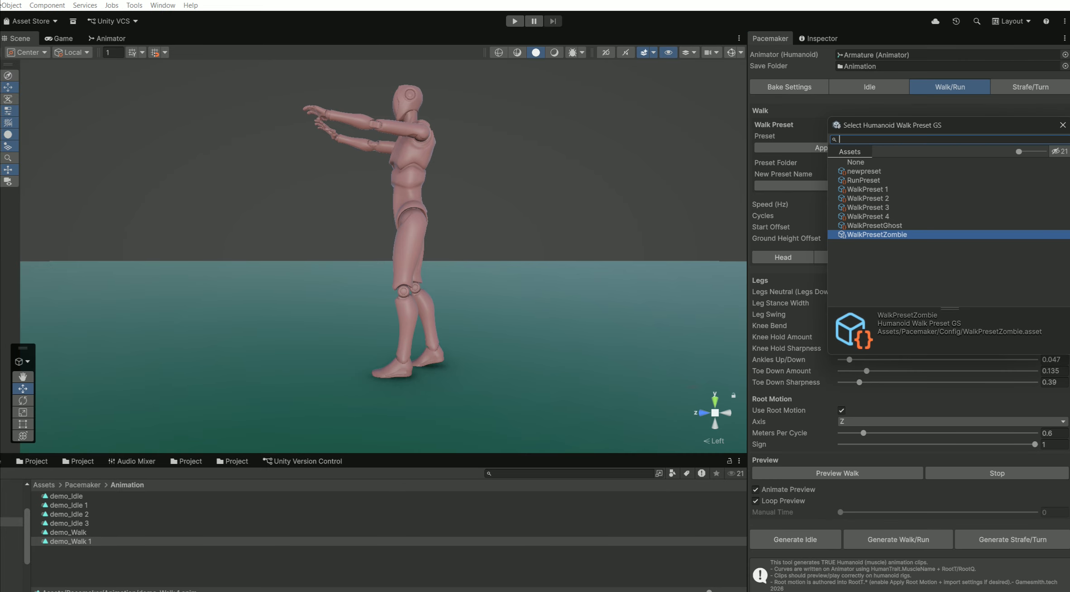
key(Up)
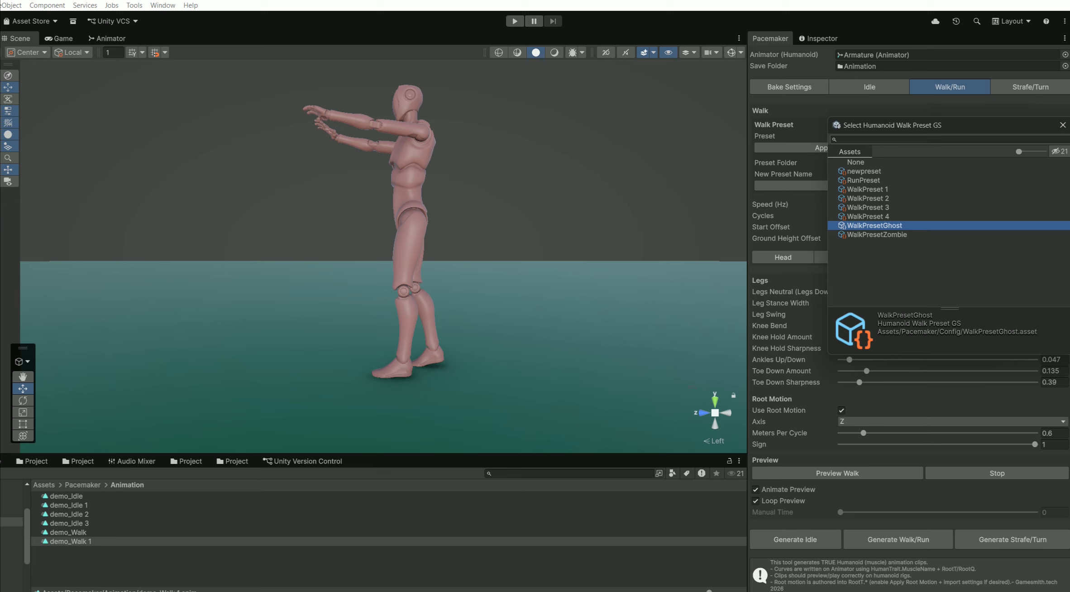
key(Return)
click(824, 148)
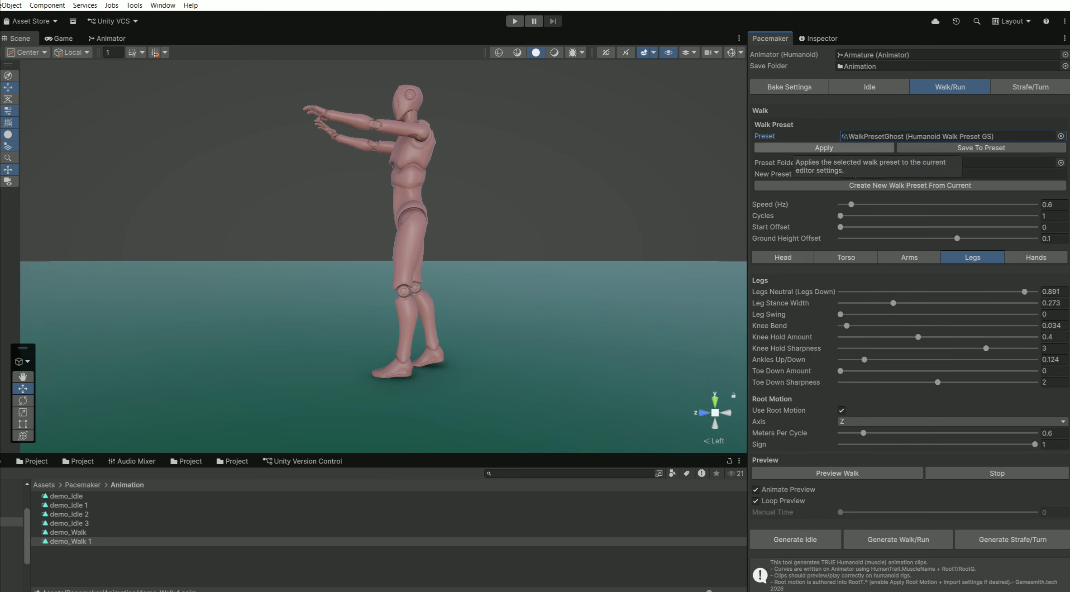
click(837, 473)
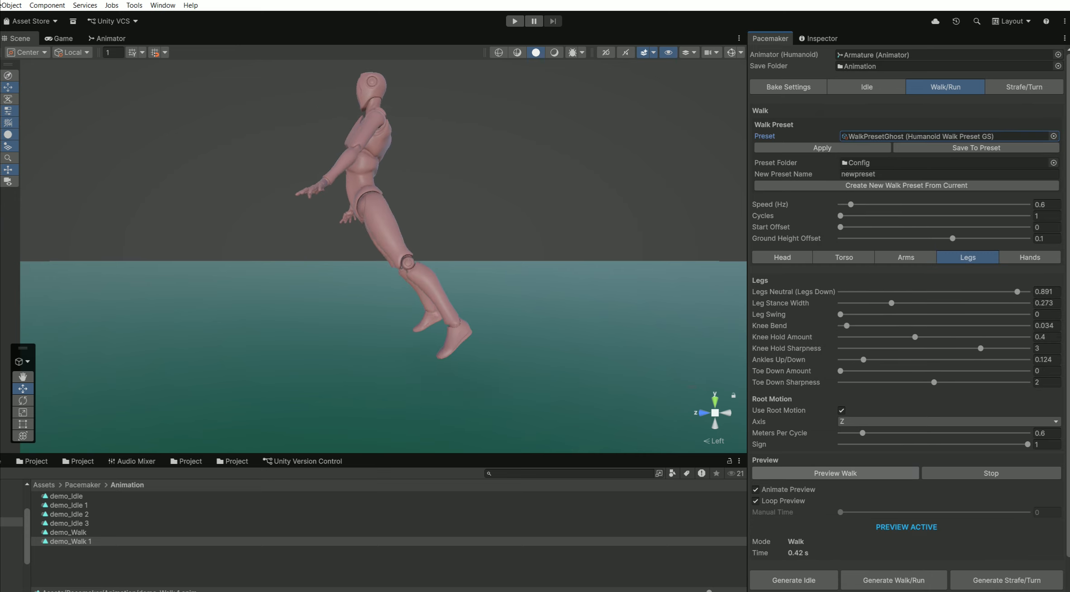
click(894, 580)
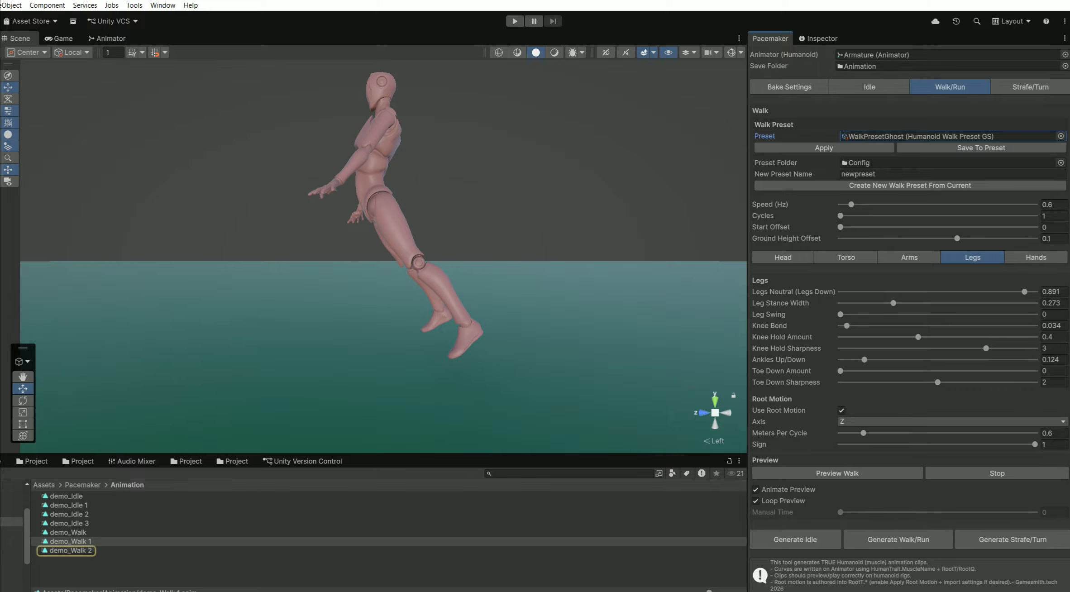
Play the demo_Walk 2 clip in its animation preview and examine the ghost walk from nearer the front.
click(70, 550)
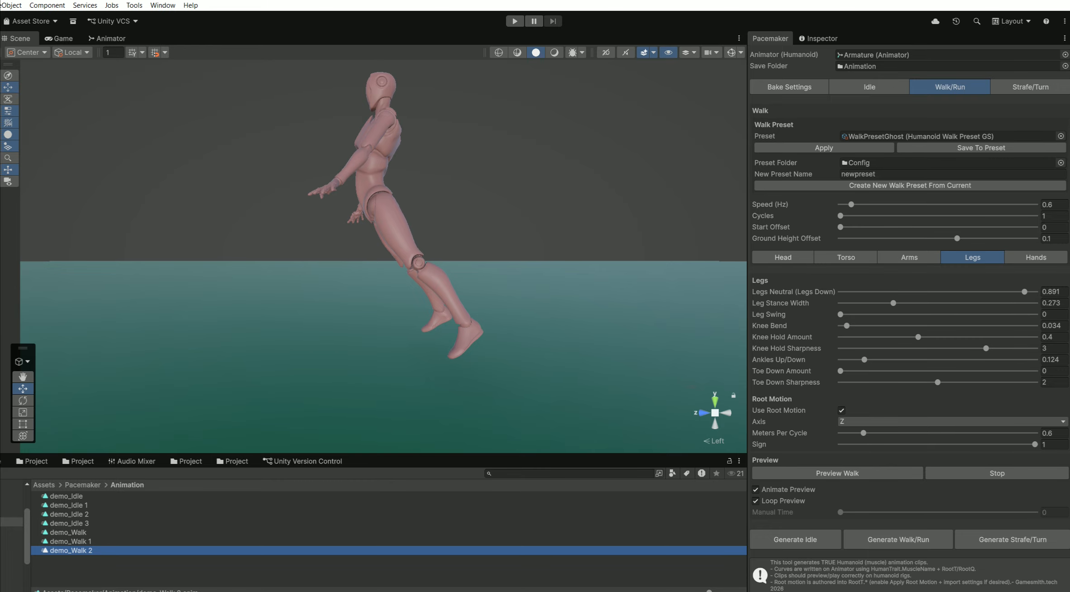
click(818, 38)
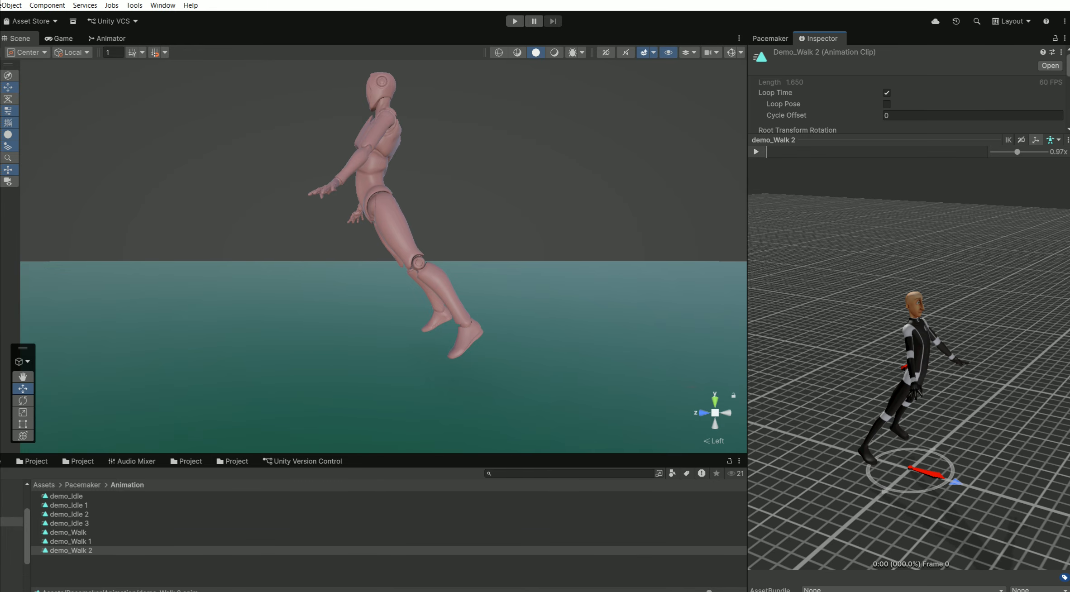
click(756, 152)
right_drag(878, 362, 887, 329)
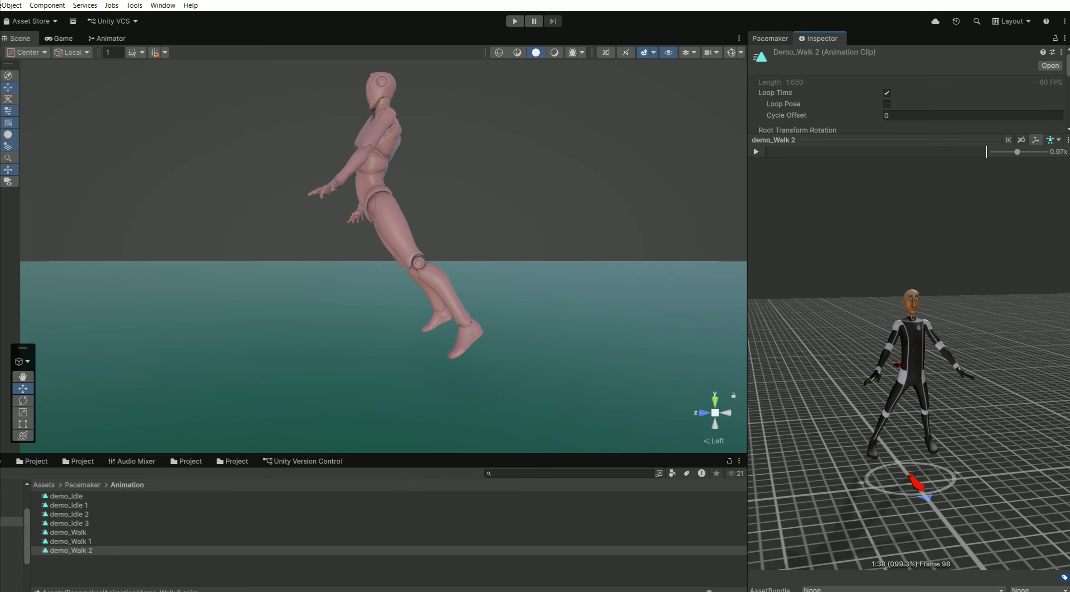
click(769, 39)
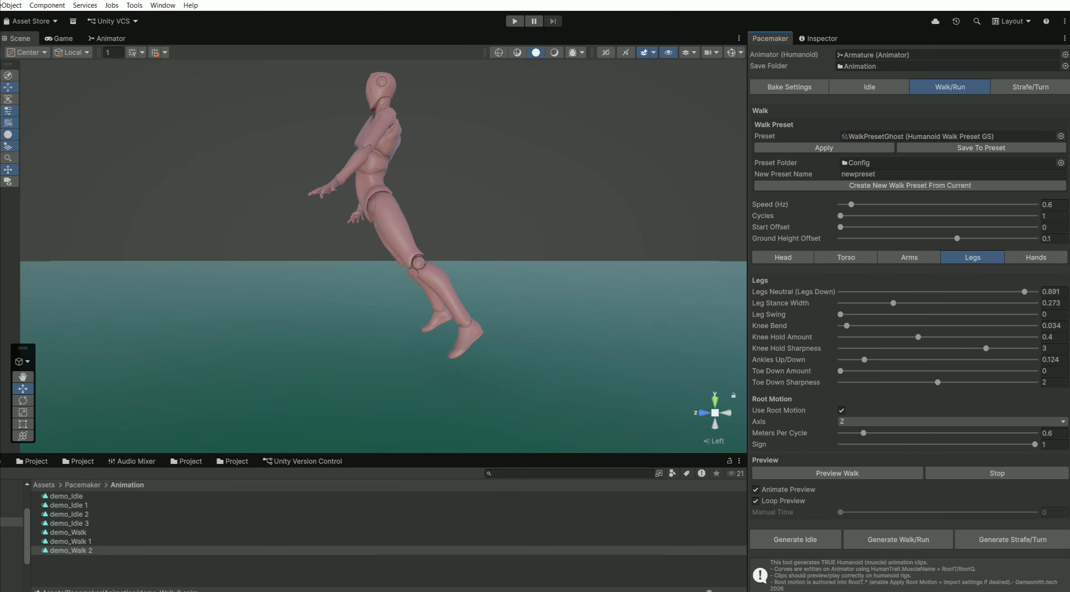
Load and apply the WalkPreset 1 preset, preview it, and generate a walk clip from it with root motion.
click(1060, 136)
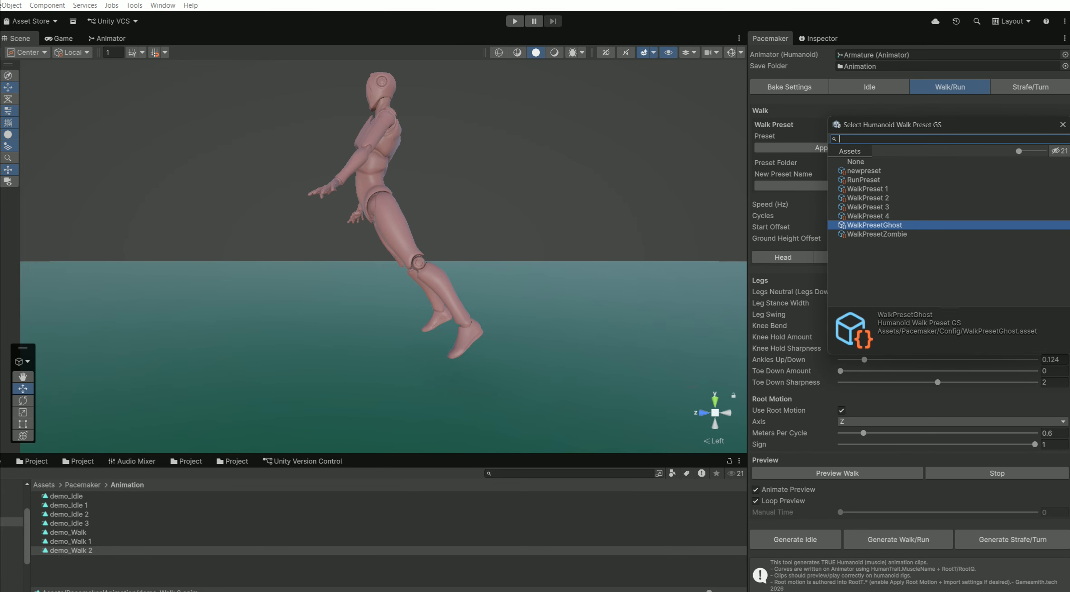
click(867, 189)
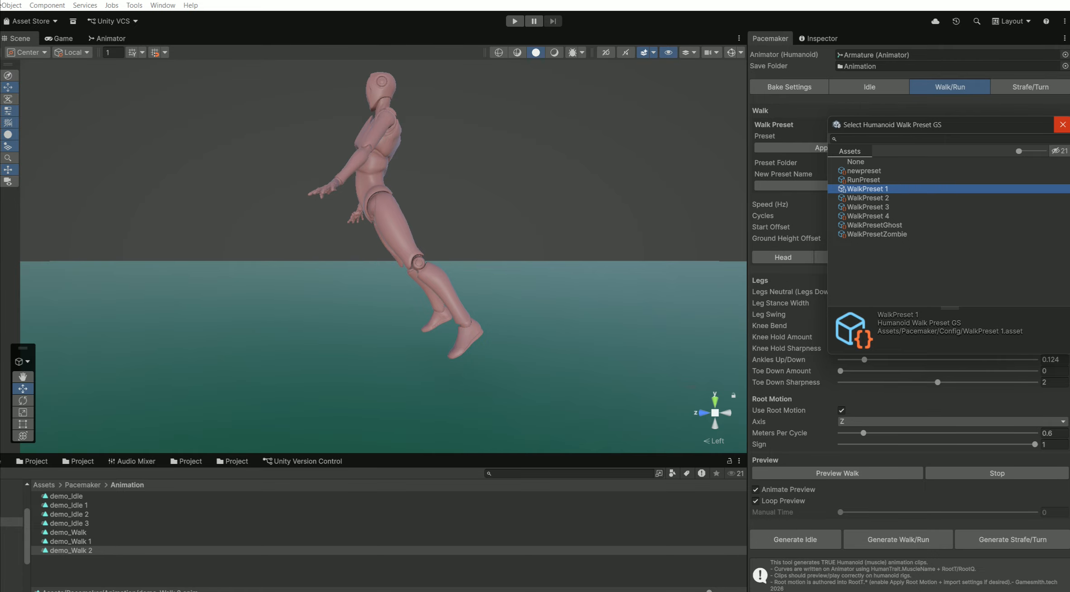
click(1062, 125)
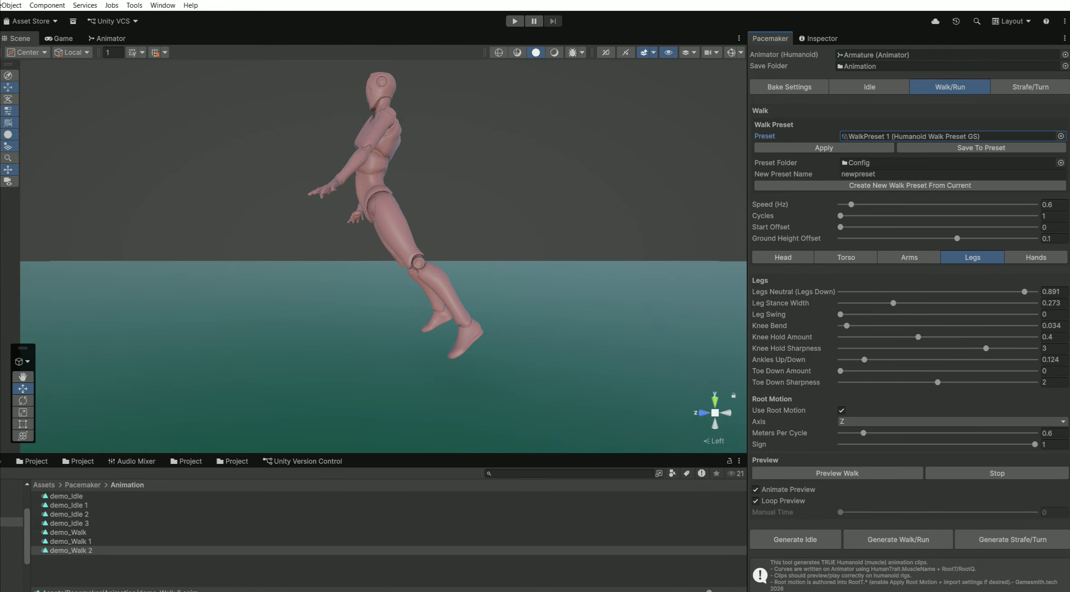
click(823, 148)
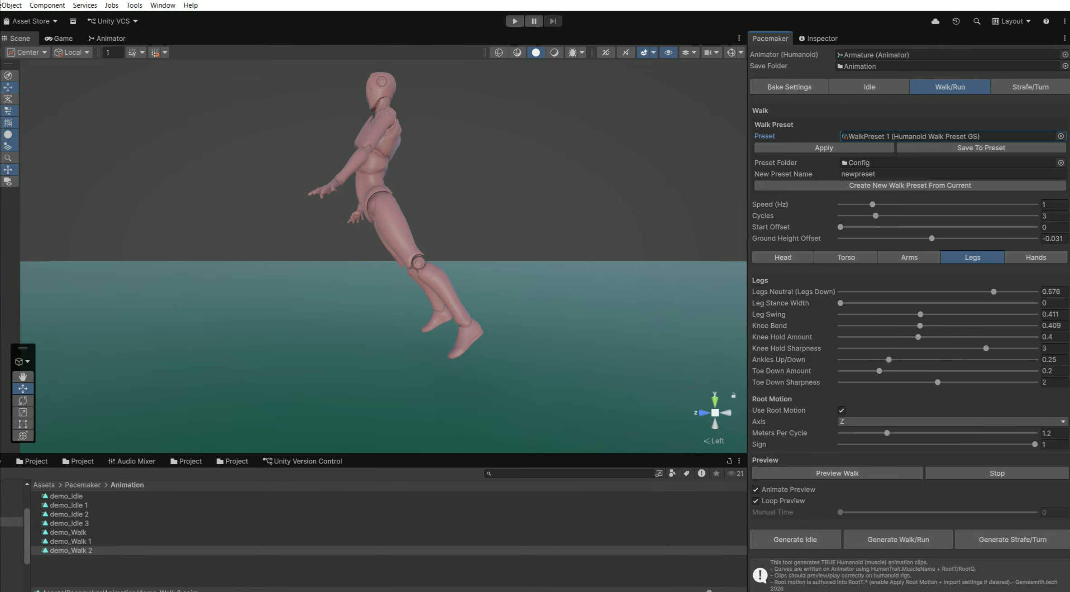
click(835, 473)
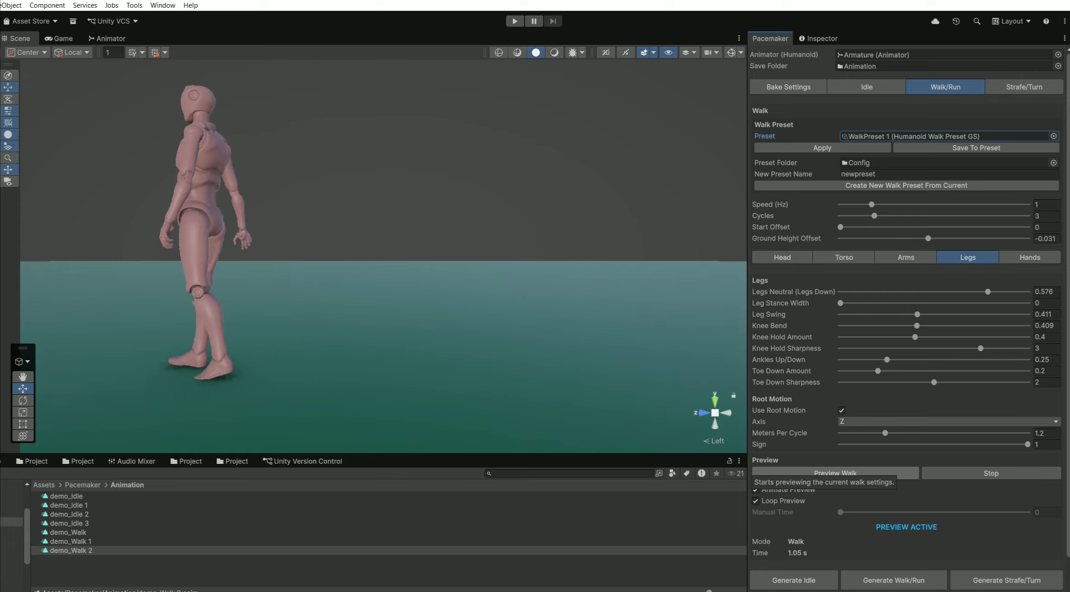
click(893, 580)
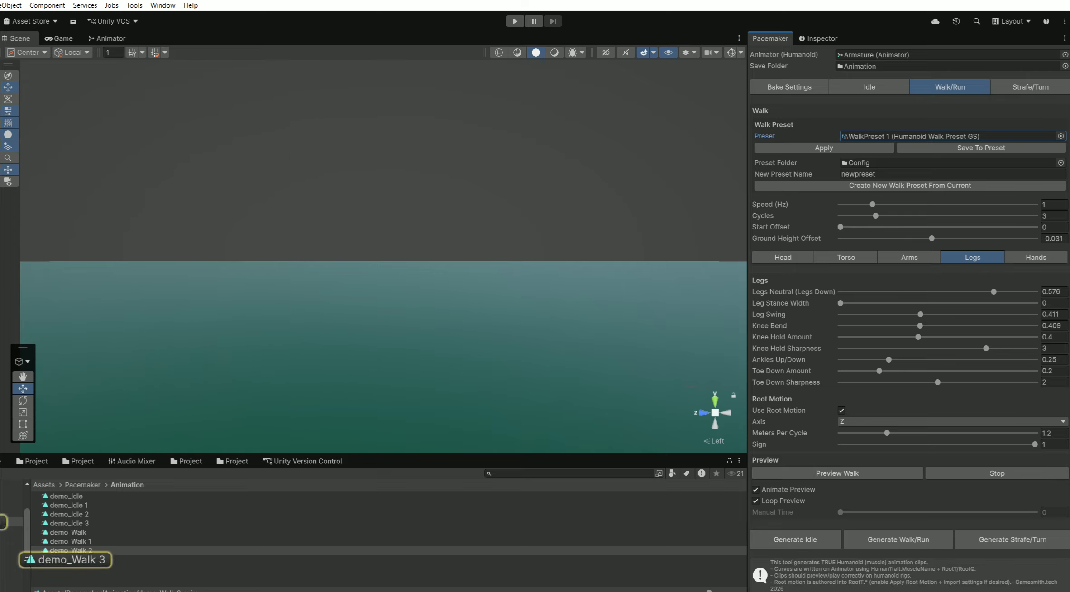
Play the demo_Walk 3 clip in its animation preview, pause it, and return to the walk settings.
click(70, 559)
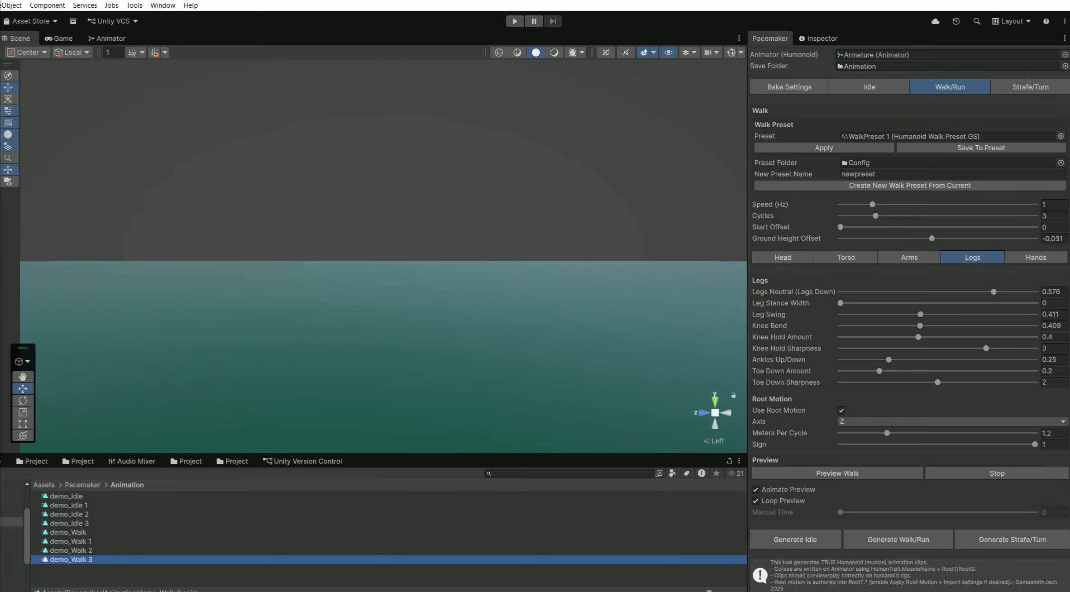
click(818, 38)
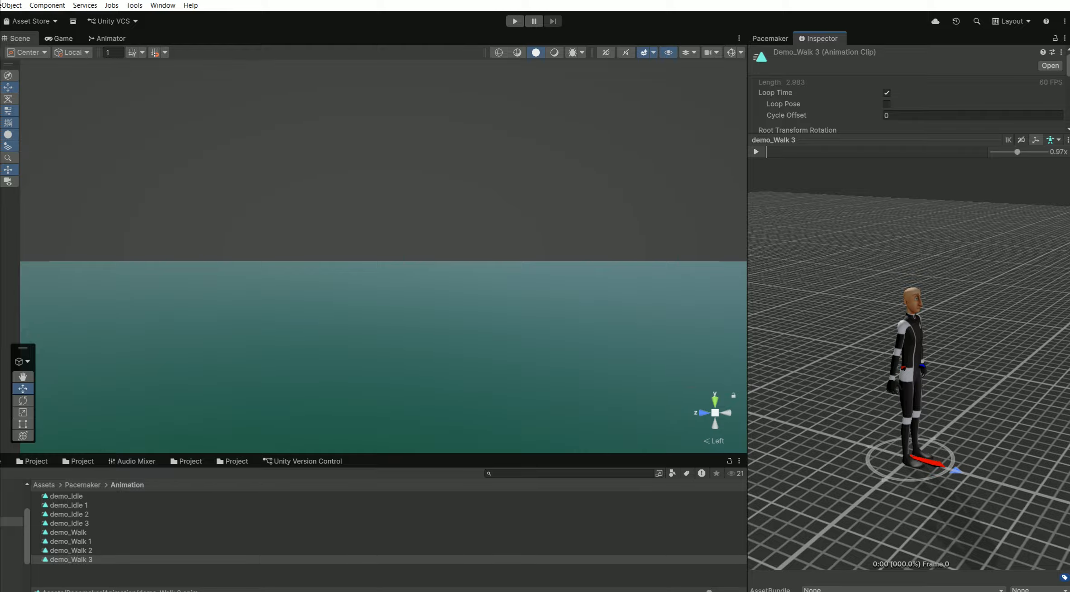
click(755, 151)
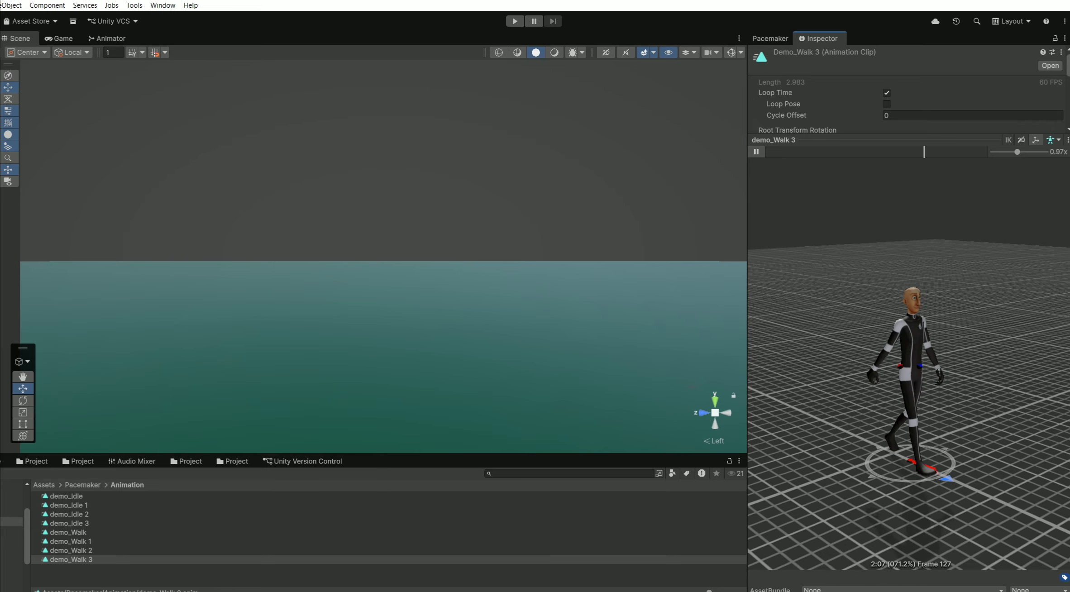
key(space)
click(770, 38)
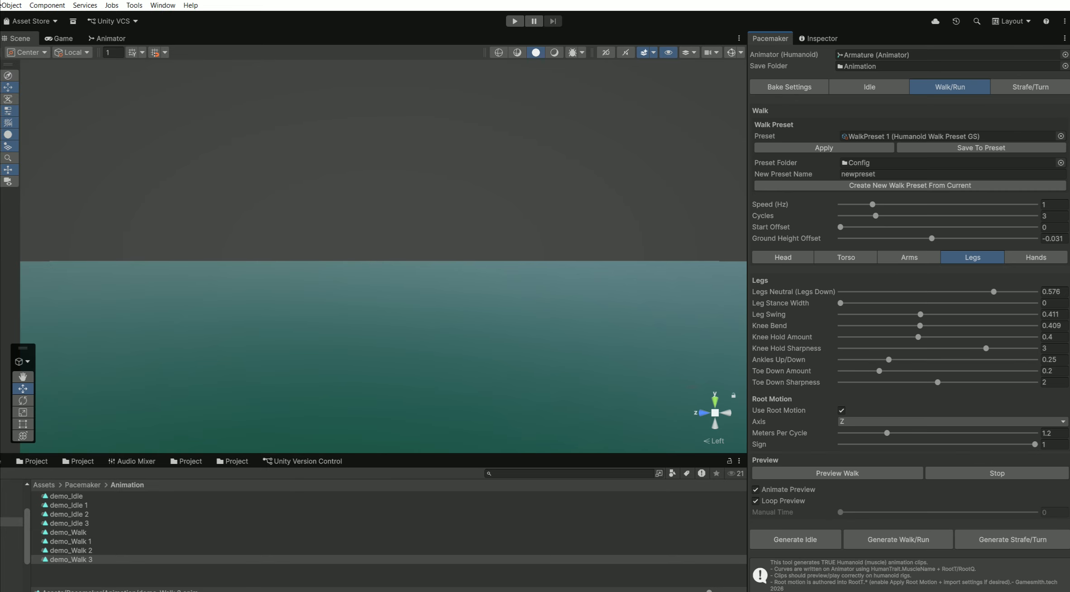
Load the RunPreset preset and apply it to the walk/run settings.
click(1060, 135)
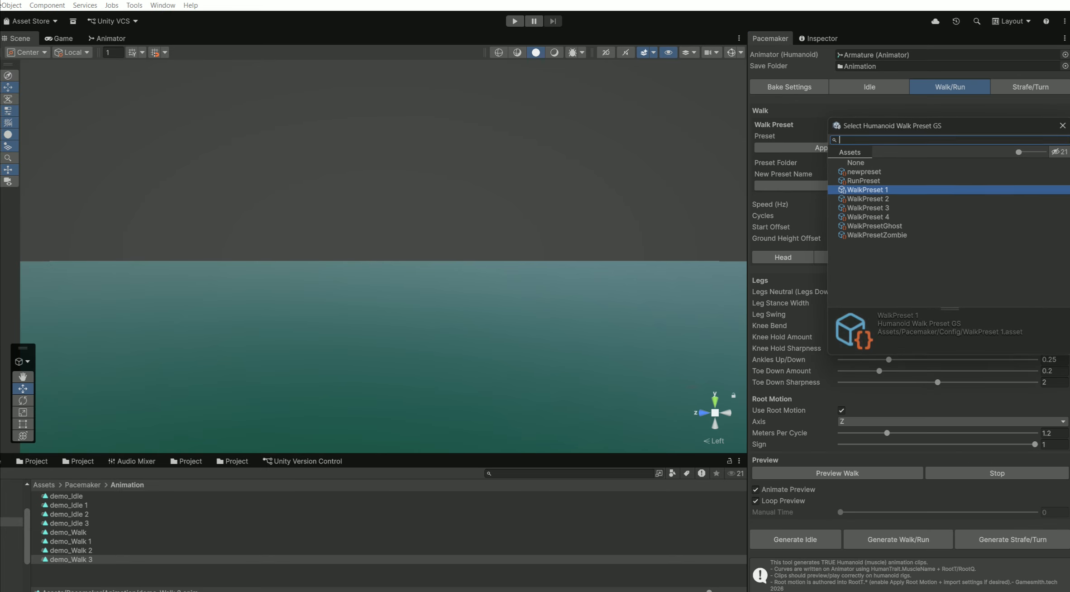
click(863, 181)
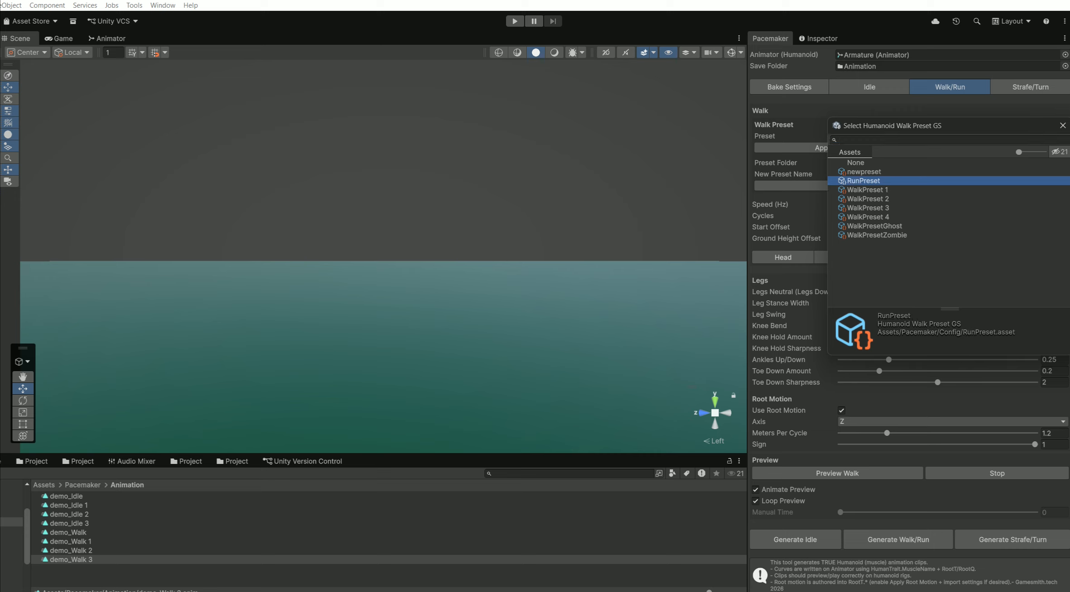
double_click(864, 180)
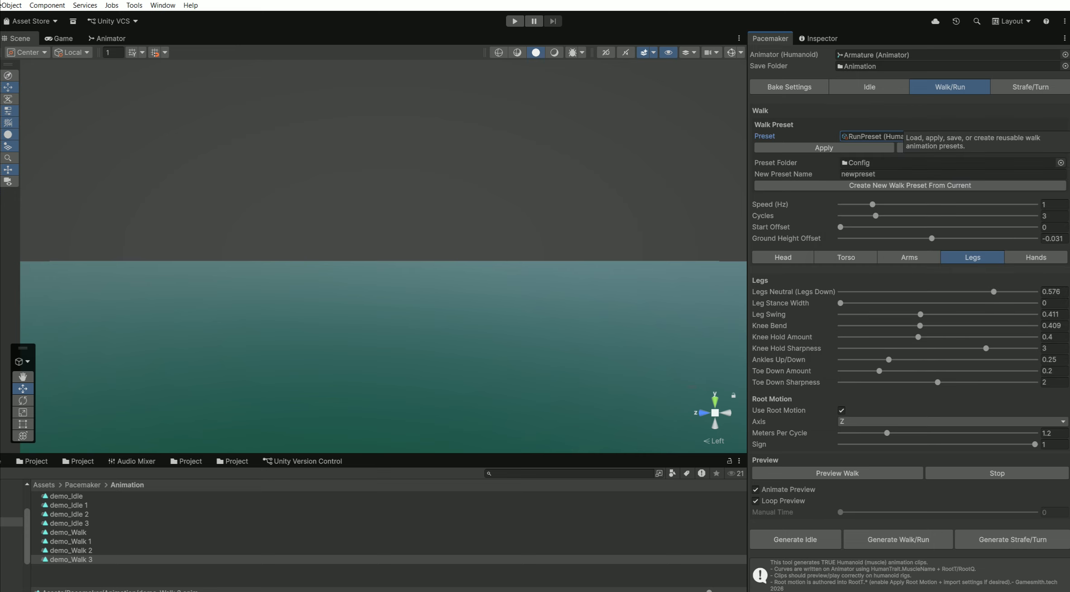
click(814, 147)
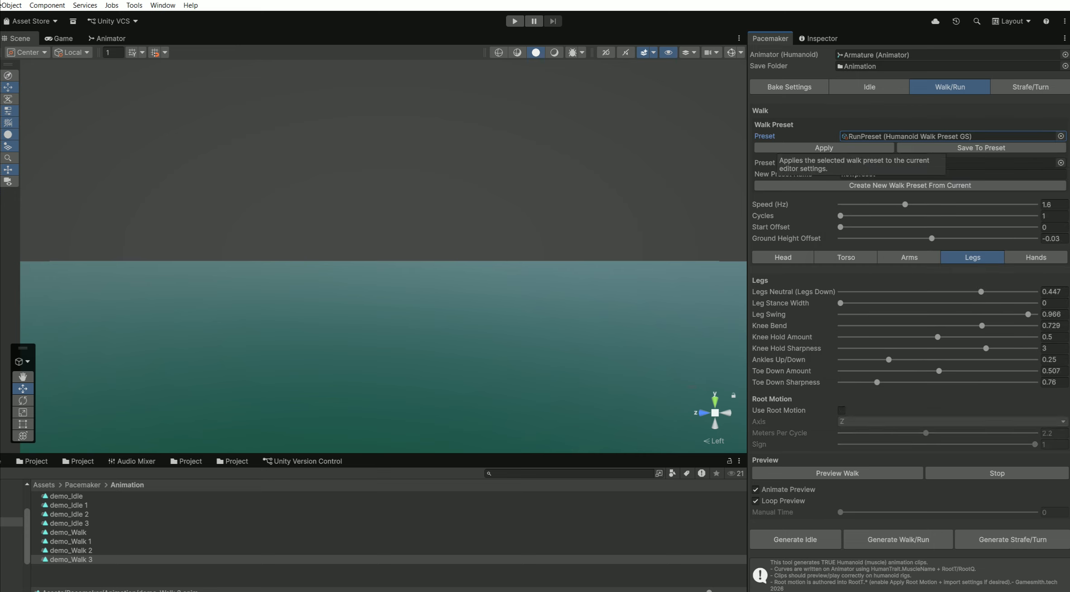
Preview the run in place and with Use Root Motion on, leaving root motion off at the end.
click(837, 472)
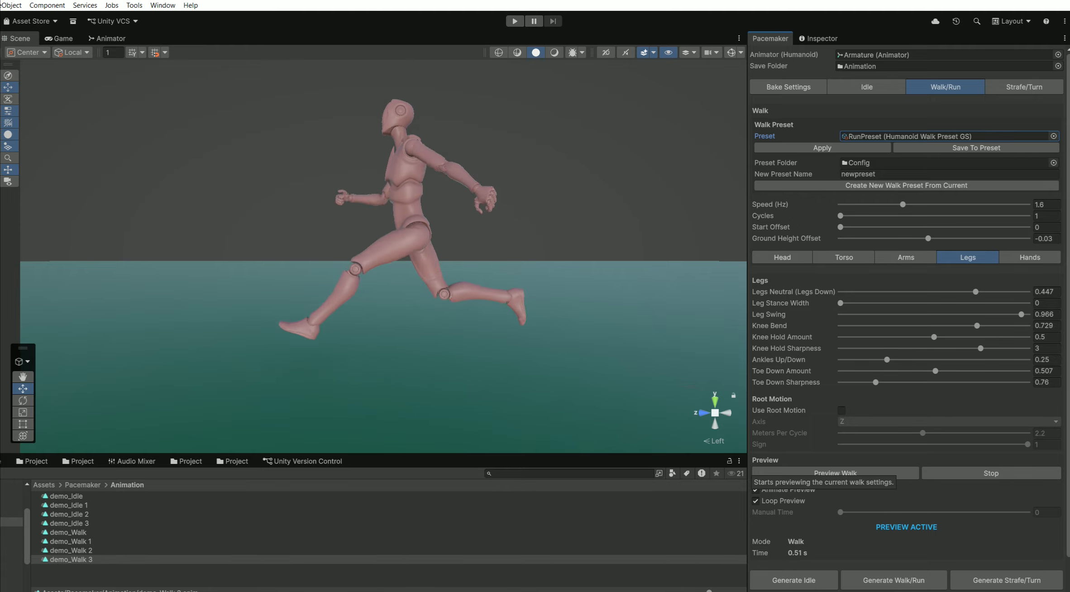
click(841, 410)
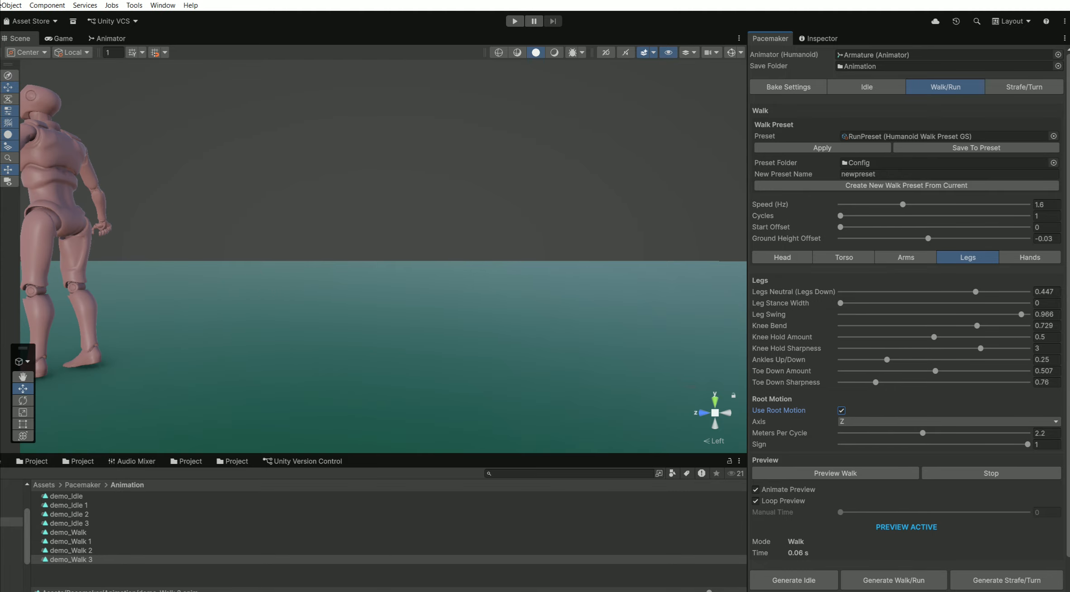
click(841, 410)
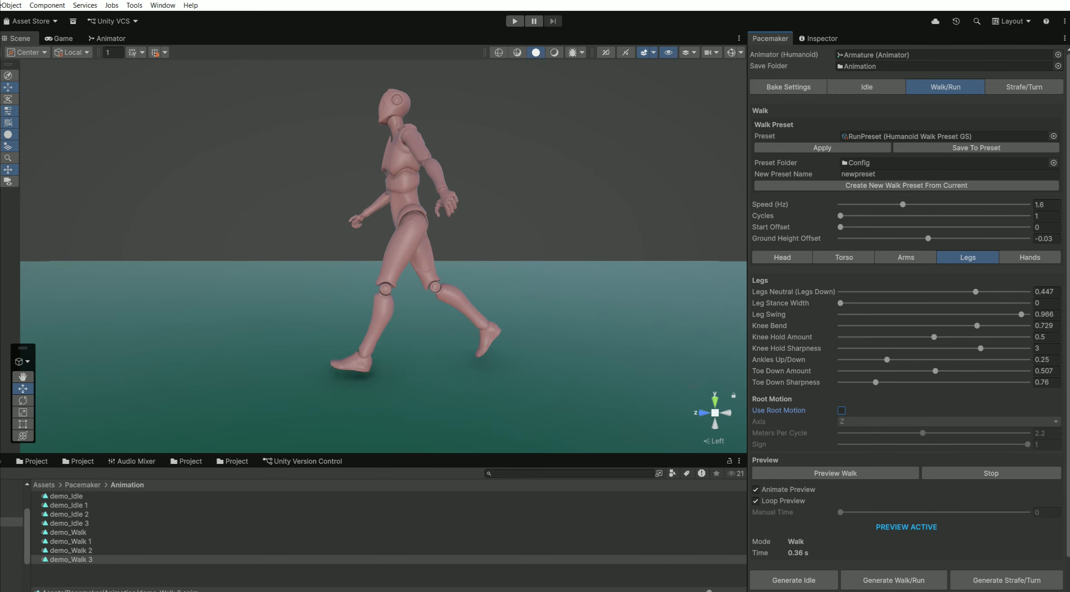
Turn off Animate Preview and scrub through the run cycle with Manual Time, returning to 0.
click(755, 489)
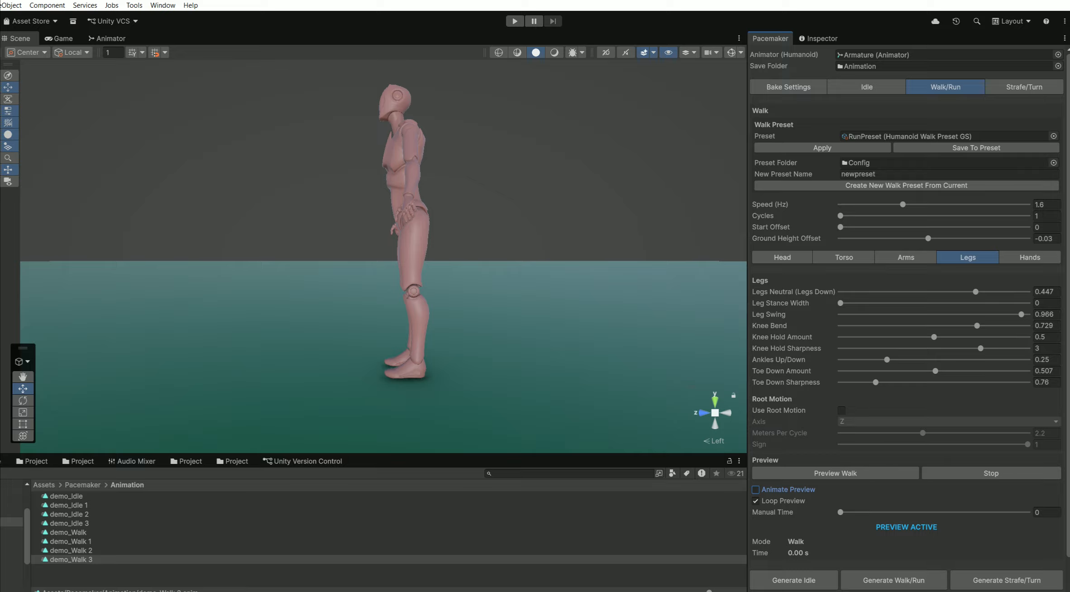
mouse_move(840, 512)
mouse_down()
mouse_move(992, 511)
mouse_move(840, 512)
mouse_up()
Preview the run animated without looping, restore Loop Preview, and switch Animate Preview back off.
click(754, 500)
click(755, 489)
click(835, 473)
click(756, 500)
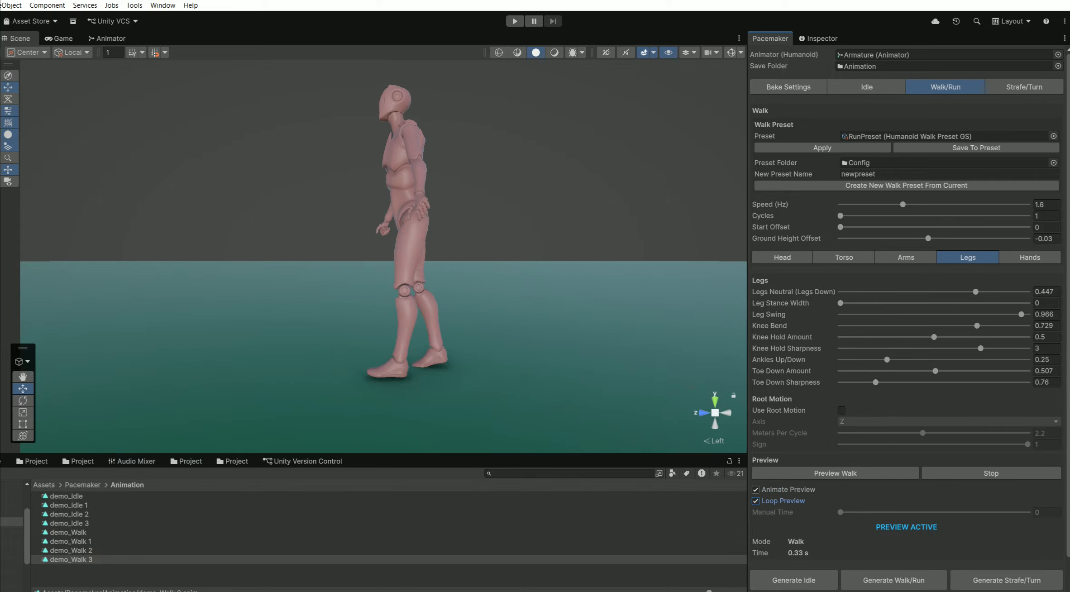
click(755, 489)
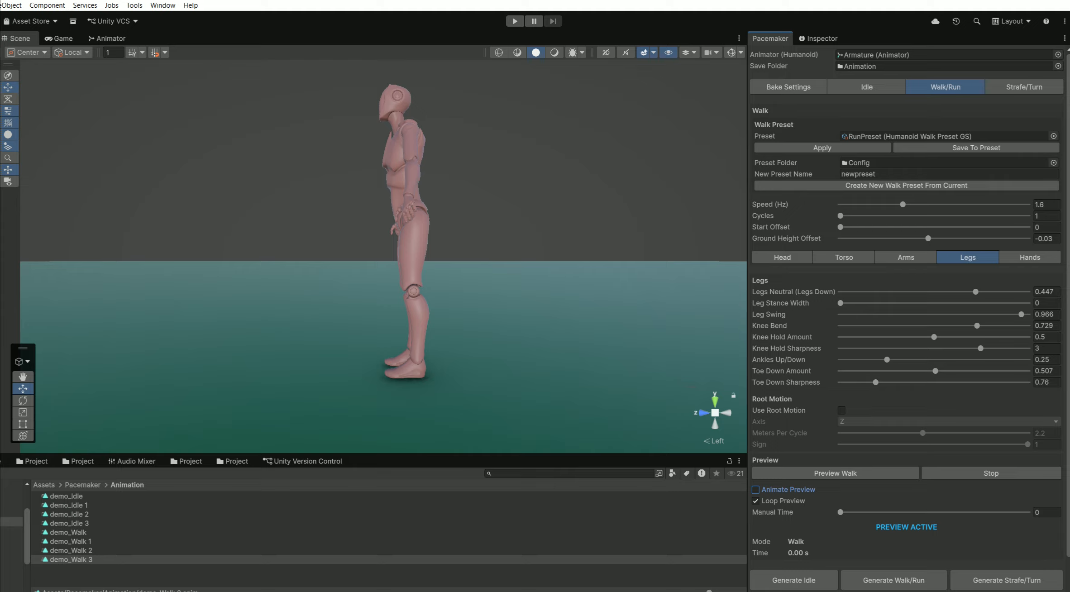